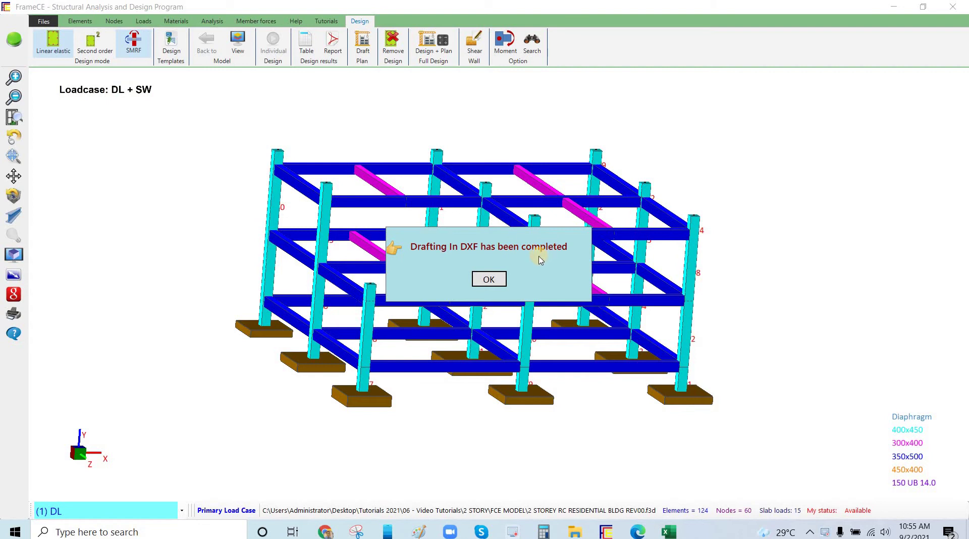
# Dismiss the DXF drafting message and bring the Tabuluate_Design_Shedule workbook to full screen in Excel
pyautogui.click(488, 279)
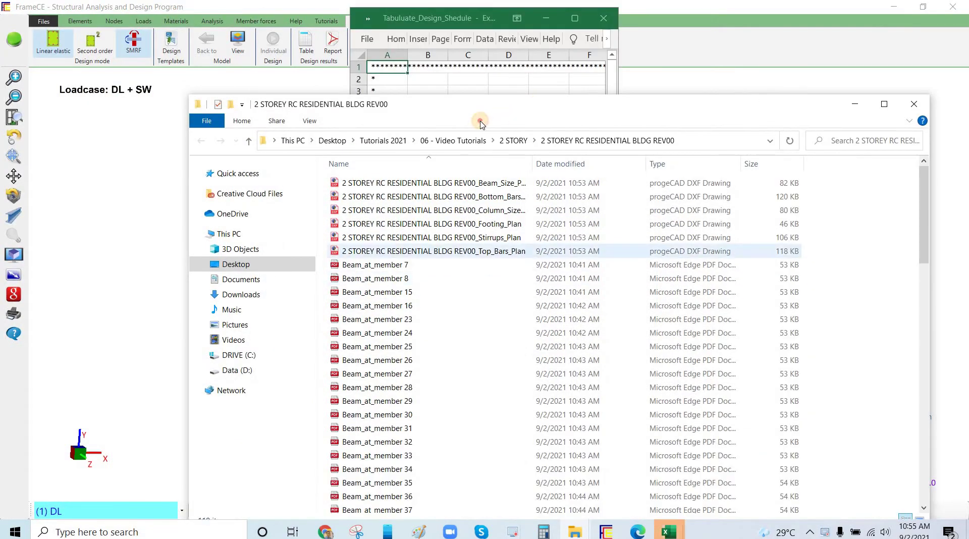
pyautogui.moveTo(481, 124); pyautogui.dragTo(437, 135)
pyautogui.moveTo(488, 212); pyautogui.dragTo(444, 129)
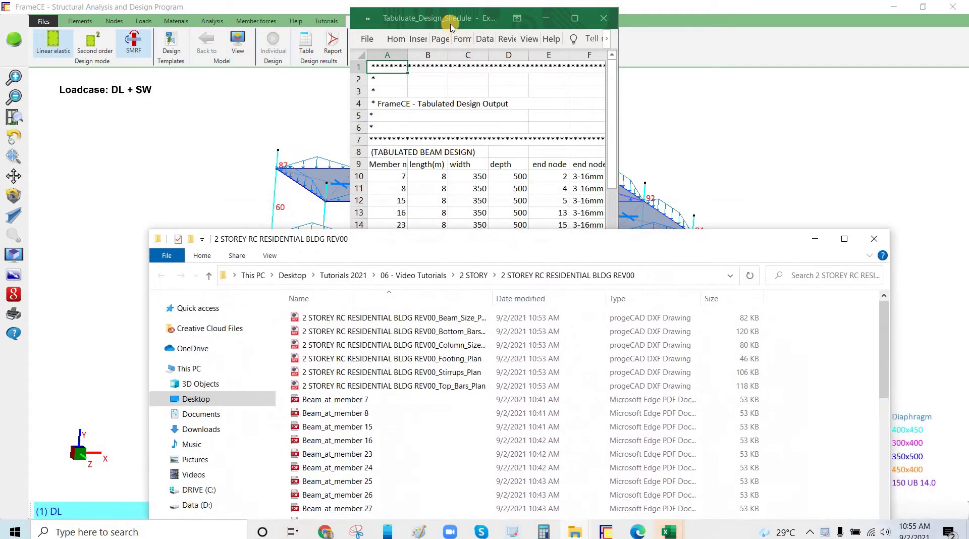
pyautogui.click(485, 29)
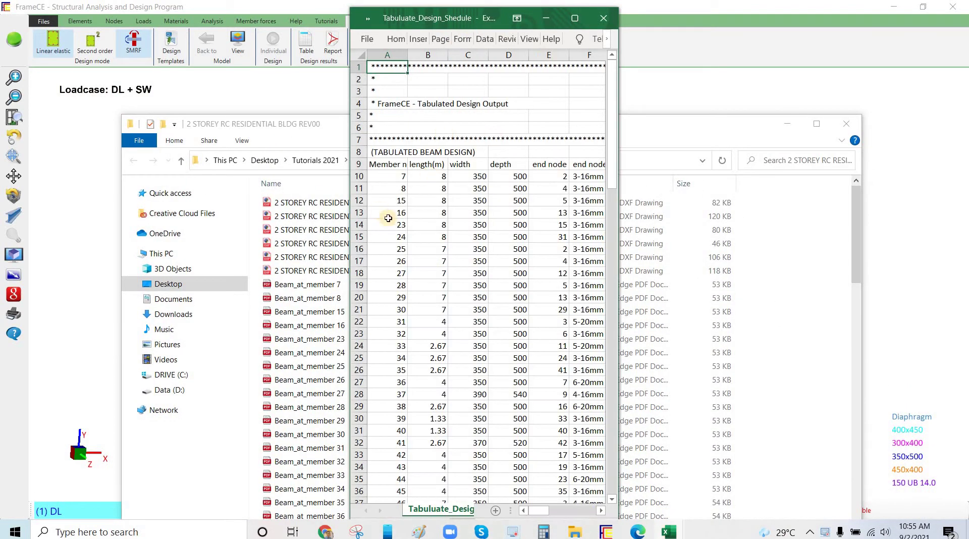
pyautogui.click(574, 18)
# Look through the member numbers in the tabulated beam design, down to the end of the beam list
pyautogui.scroll(-5, 389, 258)
pyautogui.scroll(5, 58, 176)
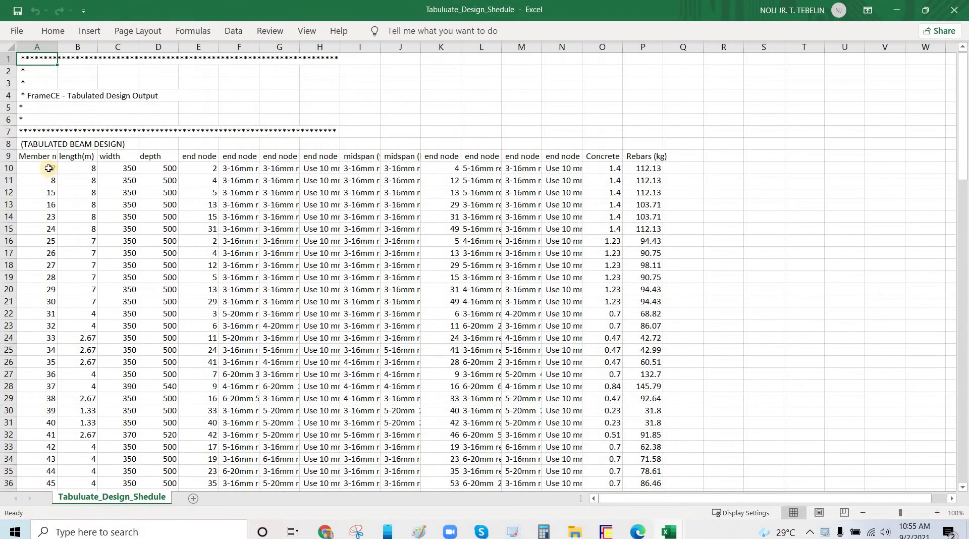
pyautogui.moveTo(46, 168); pyautogui.dragTo(46, 276)
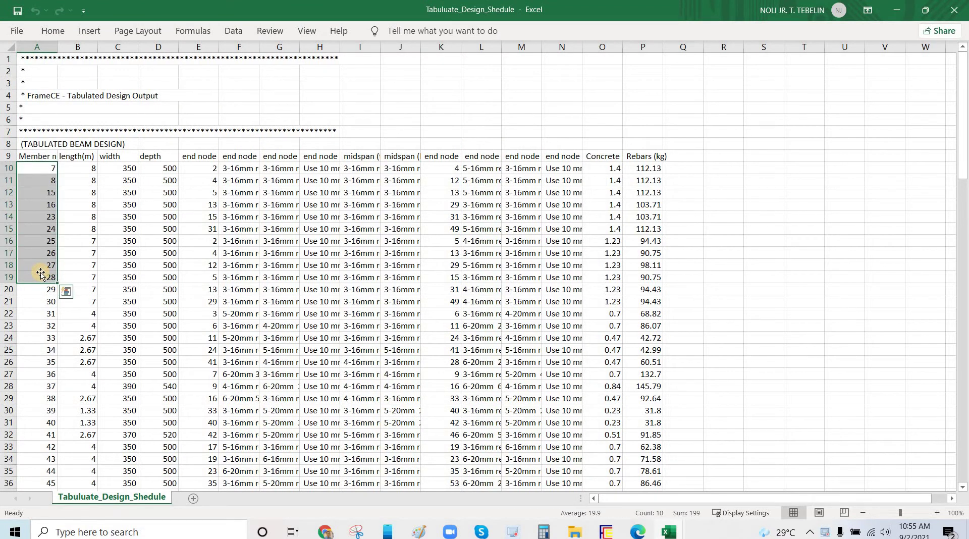
pyautogui.click(41, 273)
pyautogui.scroll(-20, 47, 303)
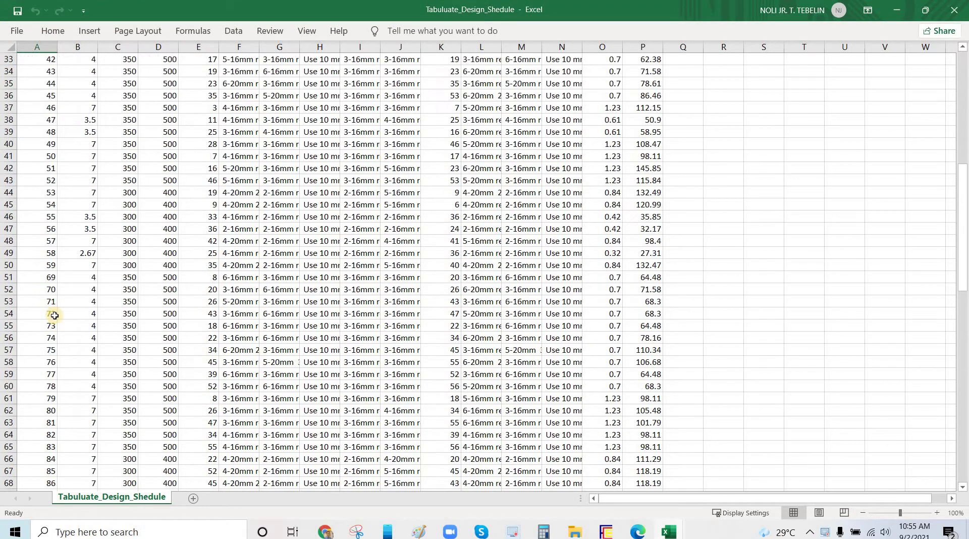
pyautogui.scroll(2, 52, 363)
pyautogui.scroll(-3, 56, 303)
# Examine the tabulated footing design, including node numbers, width, depth, thickness and number of bars
pyautogui.click(51, 218)
pyautogui.moveTo(52, 230); pyautogui.dragTo(129, 236)
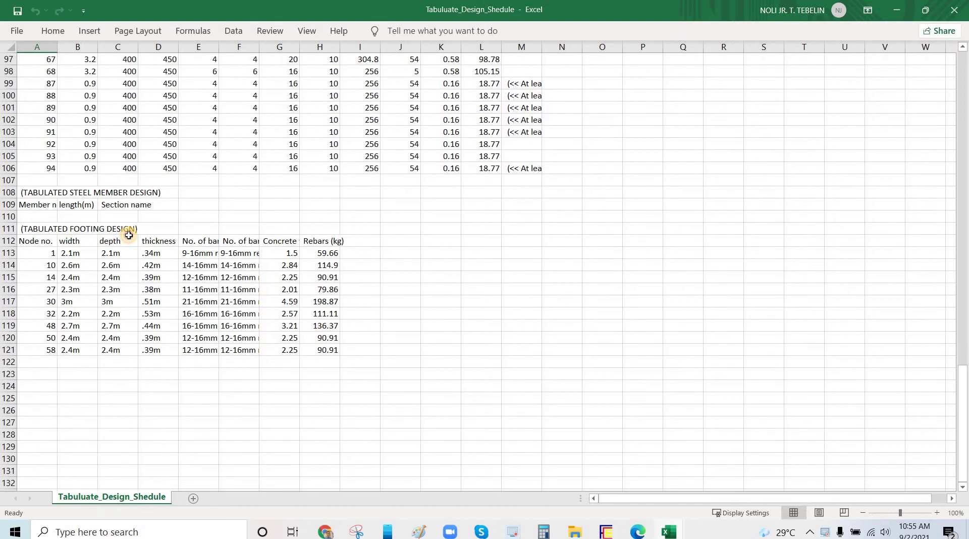
pyautogui.click(44, 278)
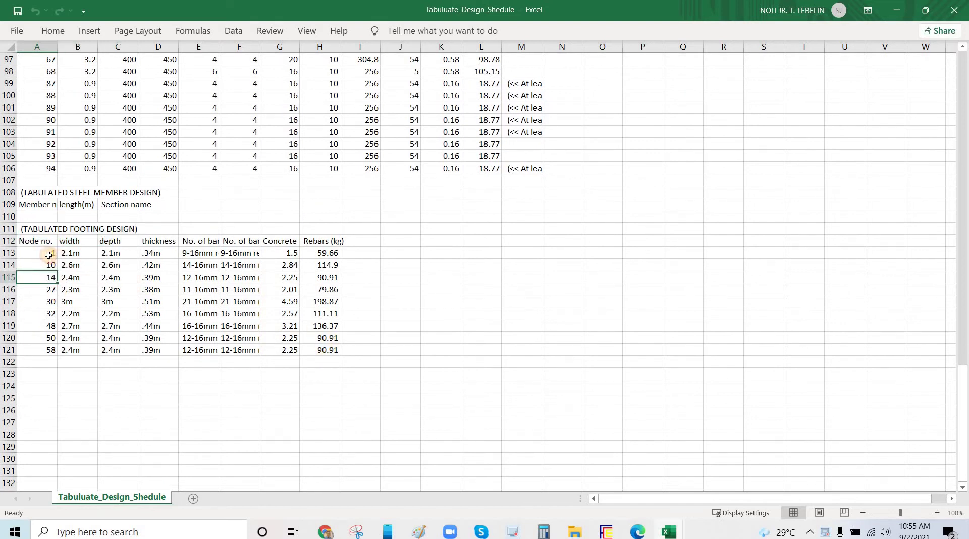
pyautogui.moveTo(320, 350); pyautogui.dragTo(49, 255)
pyautogui.click(117, 385)
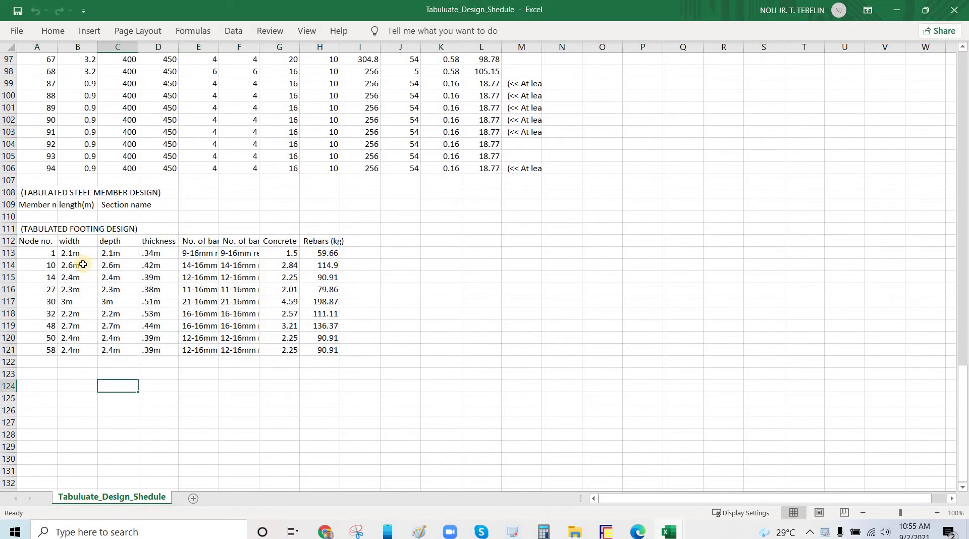
pyautogui.moveTo(116, 256); pyautogui.dragTo(117, 338)
pyautogui.moveTo(156, 258); pyautogui.dragTo(156, 352)
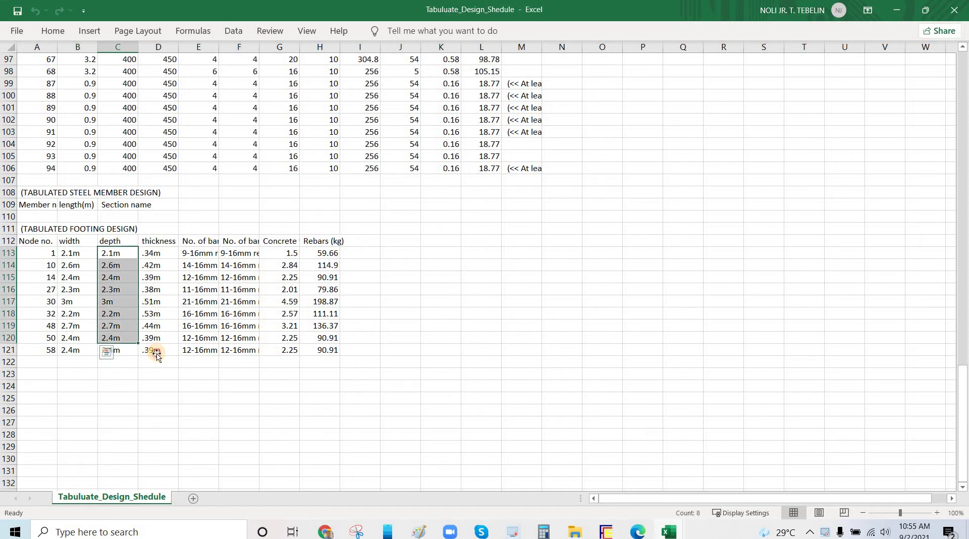
pyautogui.moveTo(246, 351); pyautogui.dragTo(206, 260)
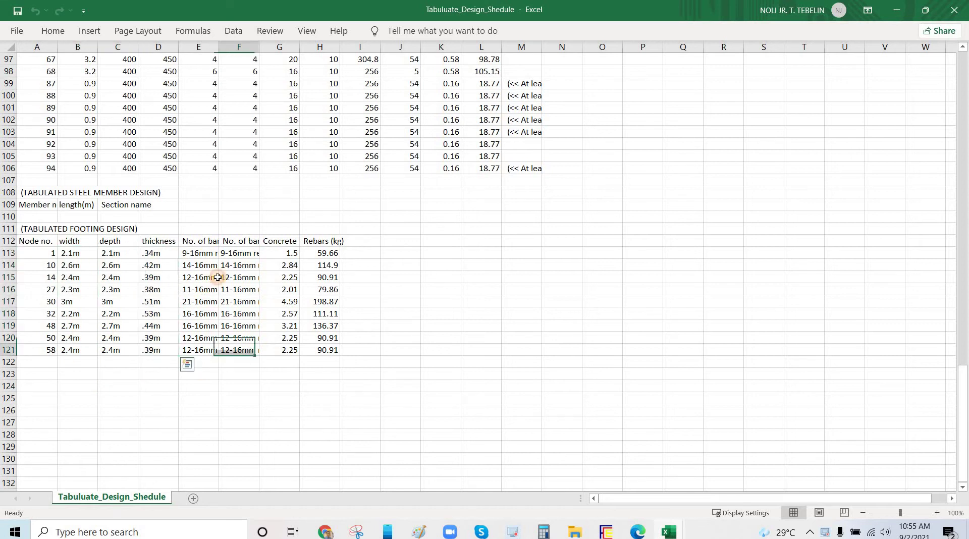
pyautogui.click(249, 386)
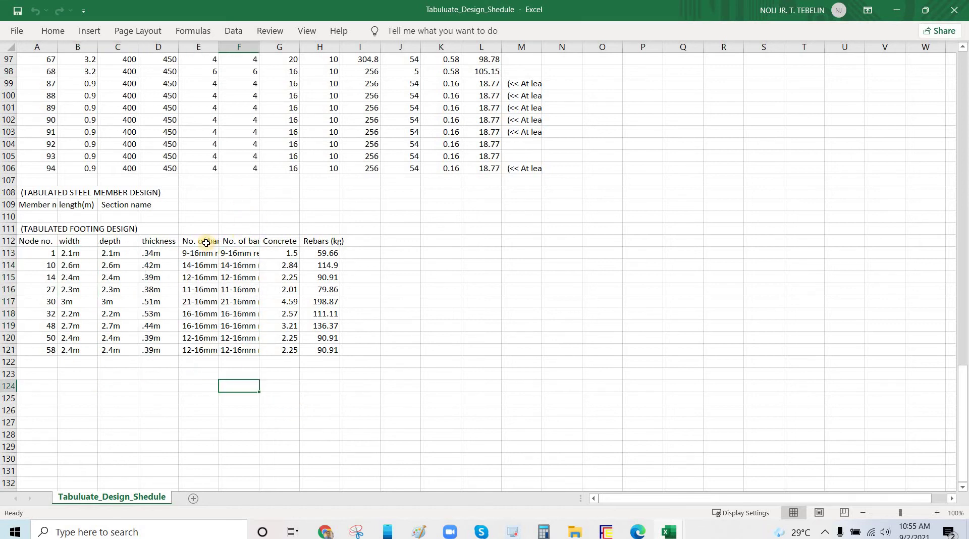
# Auto-fit columns E and F so the footing table's bar-count headings show in full
pyautogui.press('Left')
pyautogui.hotkey('ctrl', 'Up')
pyautogui.hotkey('ctrl', 'Up')
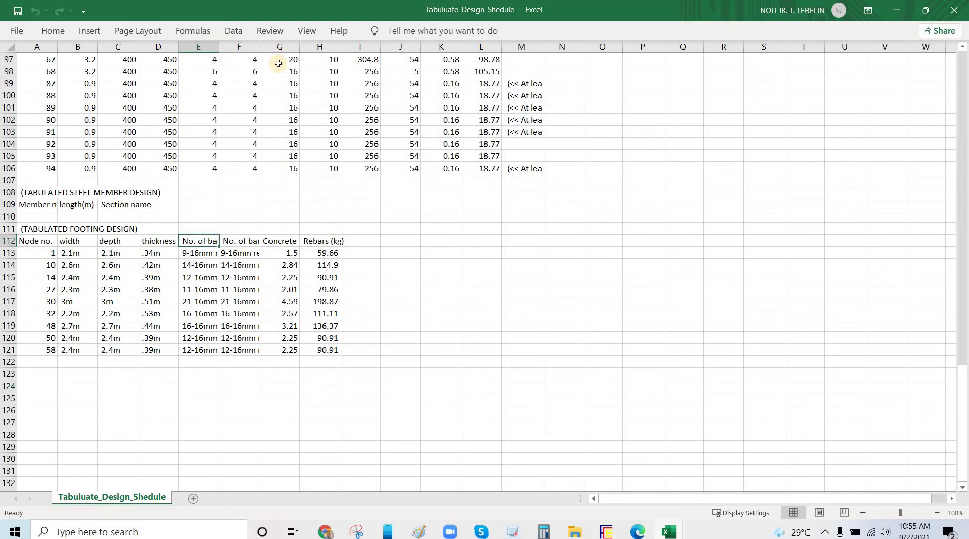
pyautogui.doubleClick(218, 46)
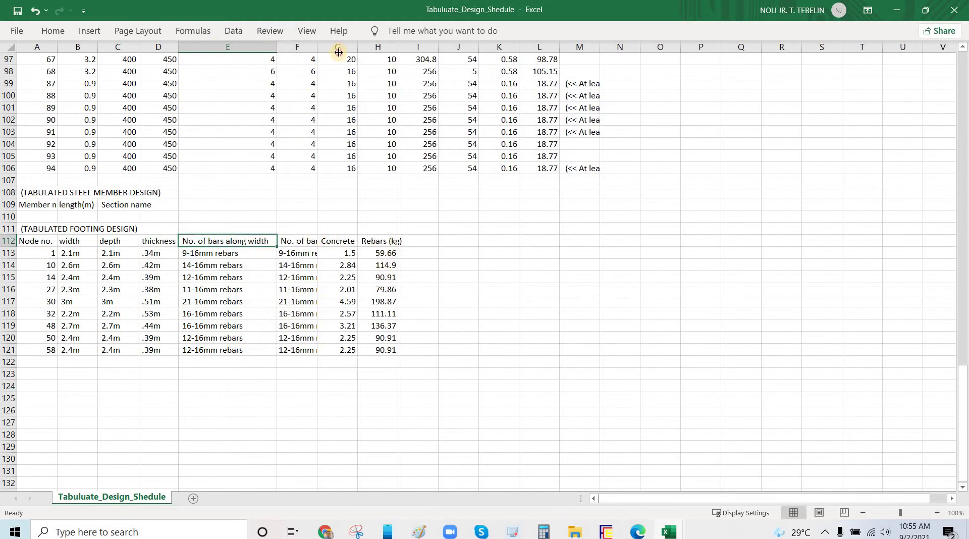
pyautogui.doubleClick(317, 47)
pyautogui.click(354, 408)
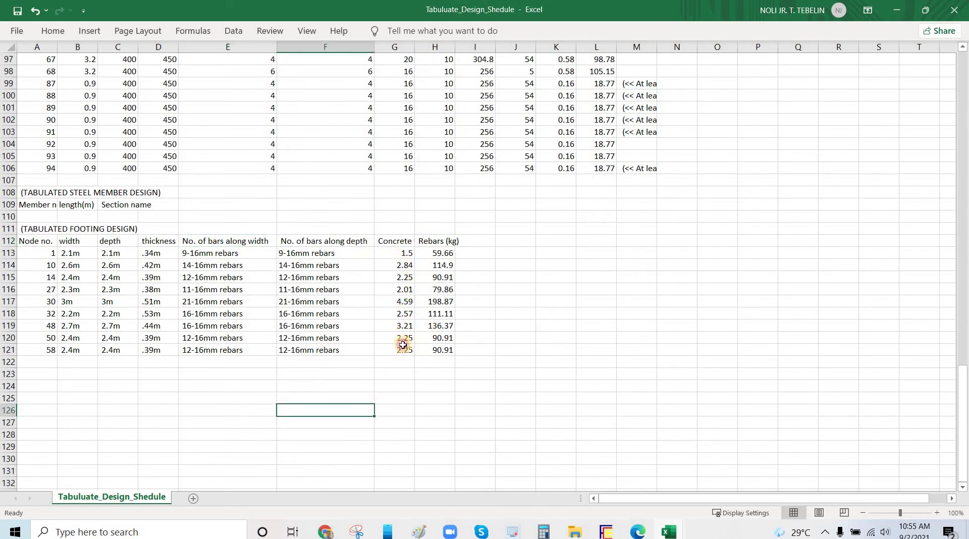
# Examine the footing table's concrete and rebar quantities, and the tabulated rectangular column design above it
pyautogui.moveTo(404, 253); pyautogui.dragTo(403, 350)
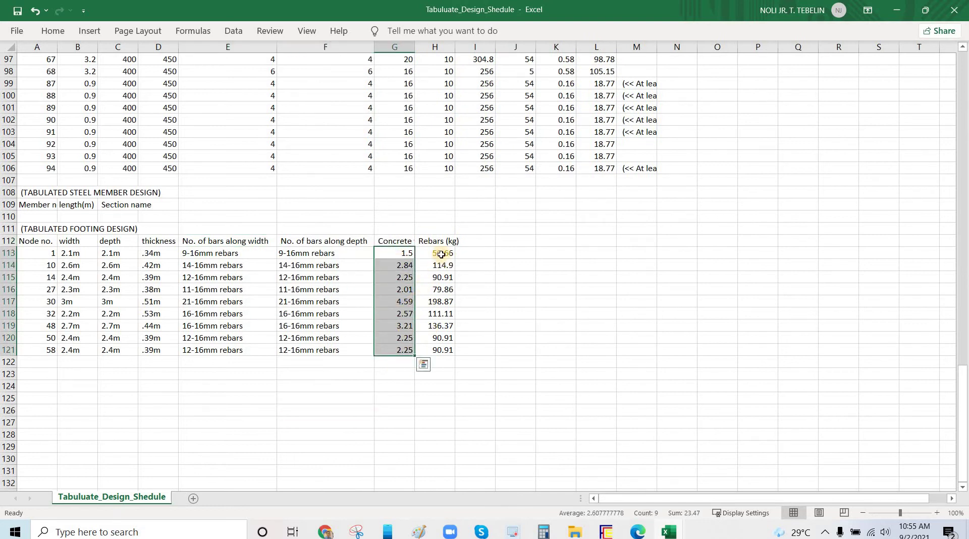
pyautogui.moveTo(434, 253); pyautogui.dragTo(435, 349)
pyautogui.click(510, 353)
pyautogui.scroll(5, 292, 413)
pyautogui.scroll(8, 292, 414)
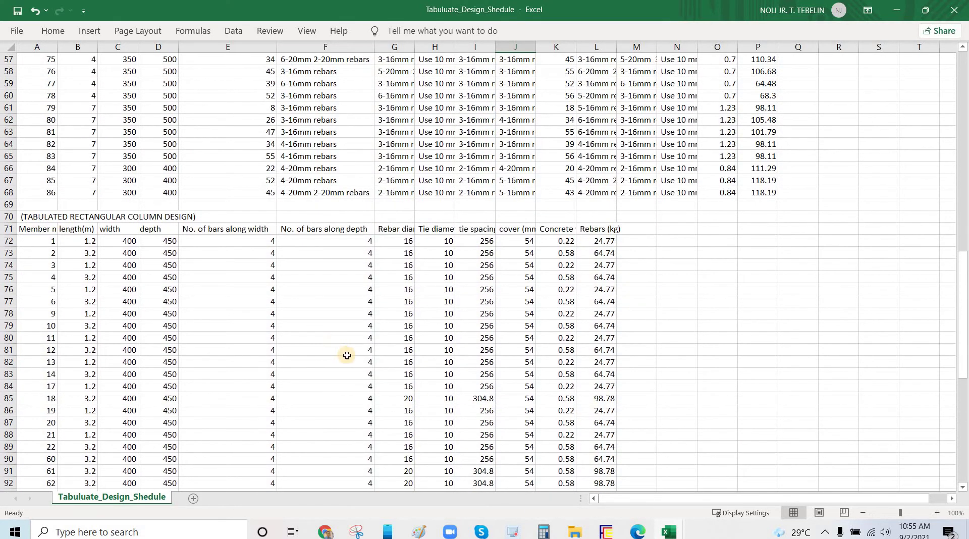
pyautogui.scroll(-6, 76, 162)
pyautogui.scroll(3, 187, 124)
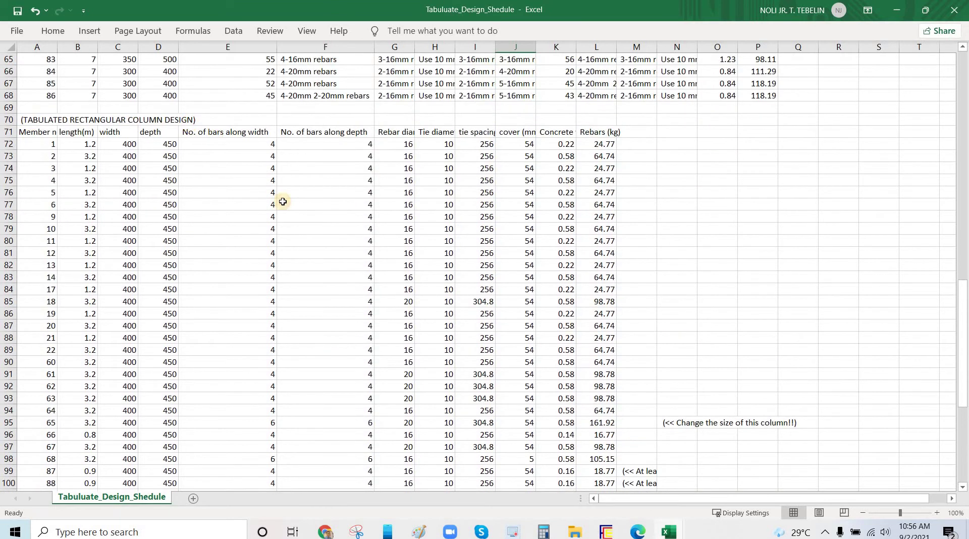
pyautogui.moveTo(38, 120); pyautogui.dragTo(228, 121)
pyautogui.click(273, 229)
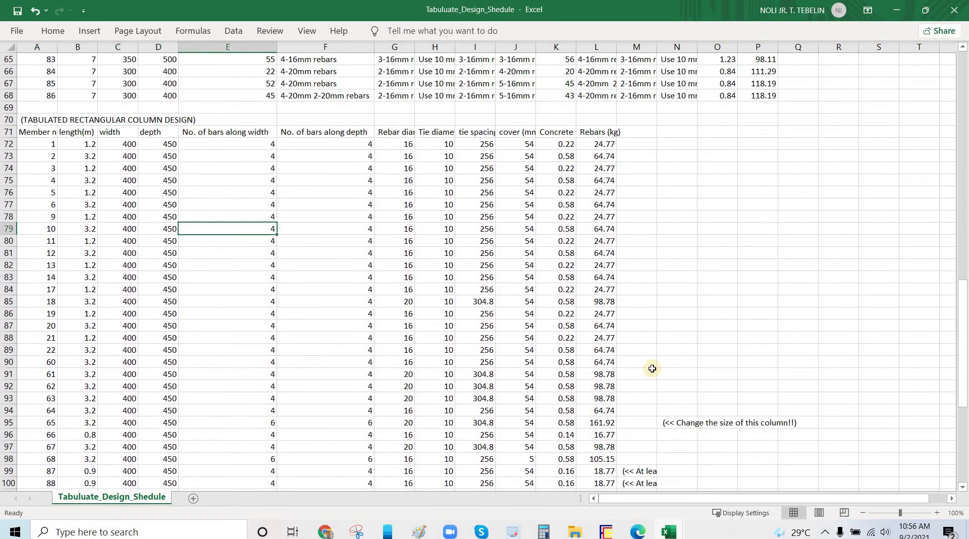
# Inspect the row of column member 65 and the remark beside it about changing the column size
pyautogui.scroll(-3, 656, 364)
pyautogui.click(675, 326)
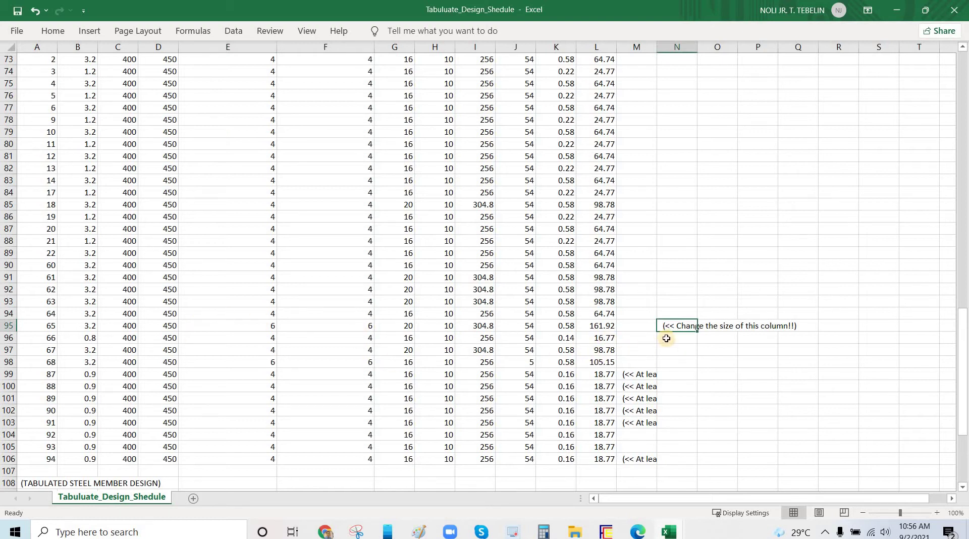
pyautogui.hotkey('shift', 'space')
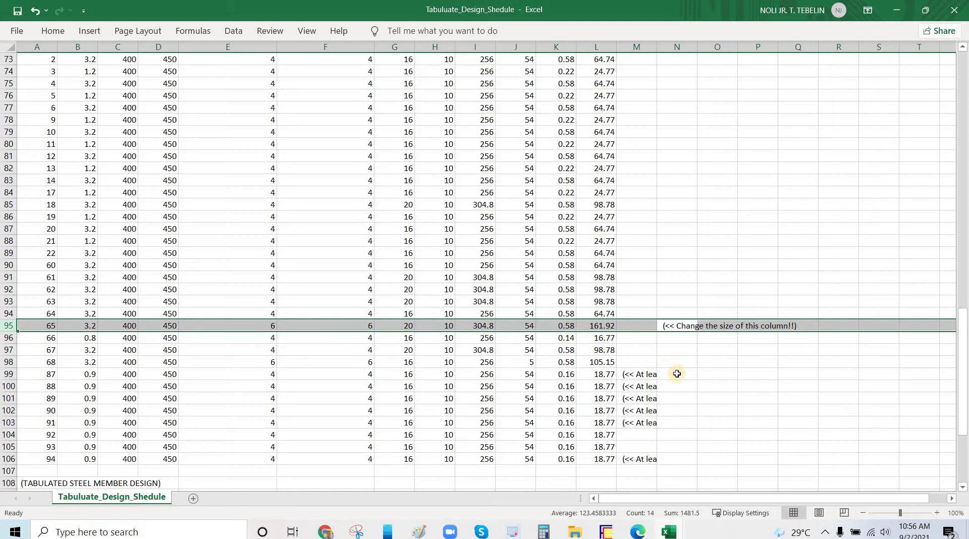
pyautogui.click(675, 326)
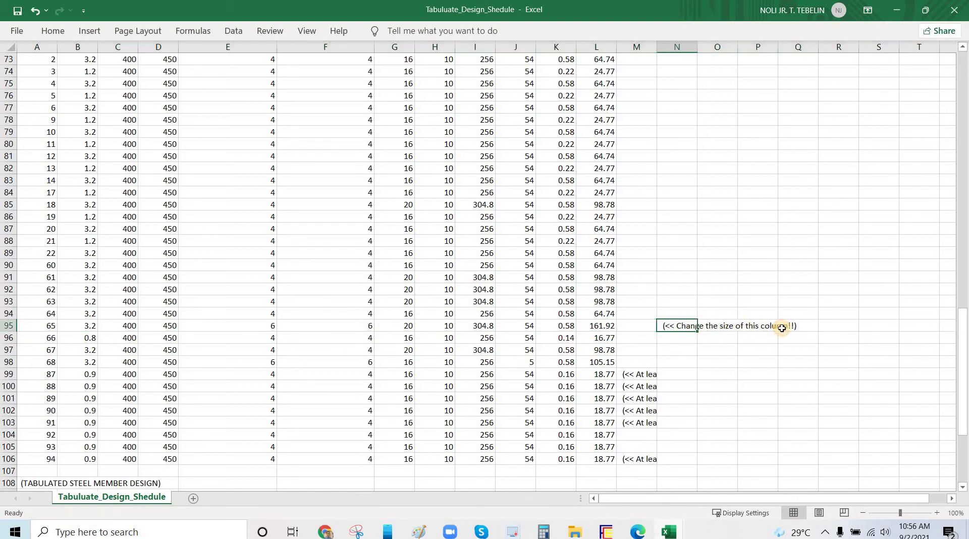
pyautogui.hotkey('shift', 'Right')
pyautogui.hotkey('shift', 'Right')
pyautogui.hotkey('shift', 'Right')
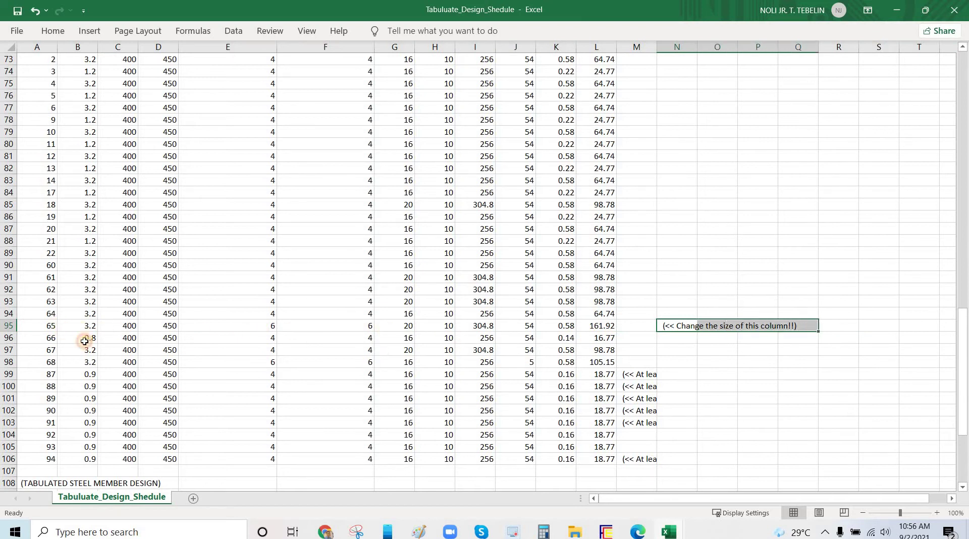
pyautogui.press('Home')
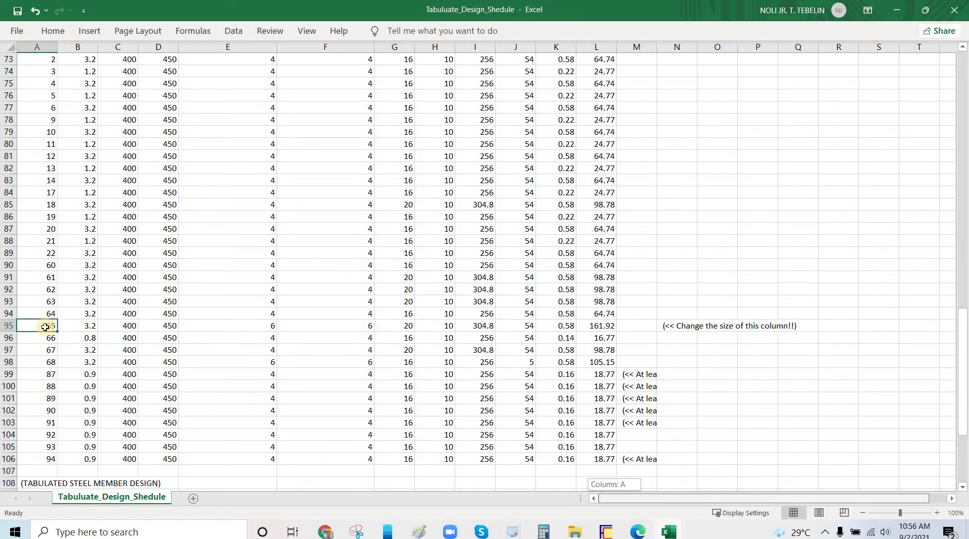
# Check the member number heading of the column table and review the beam design back to the start of the sheet
pyautogui.scroll(5, 35, 242)
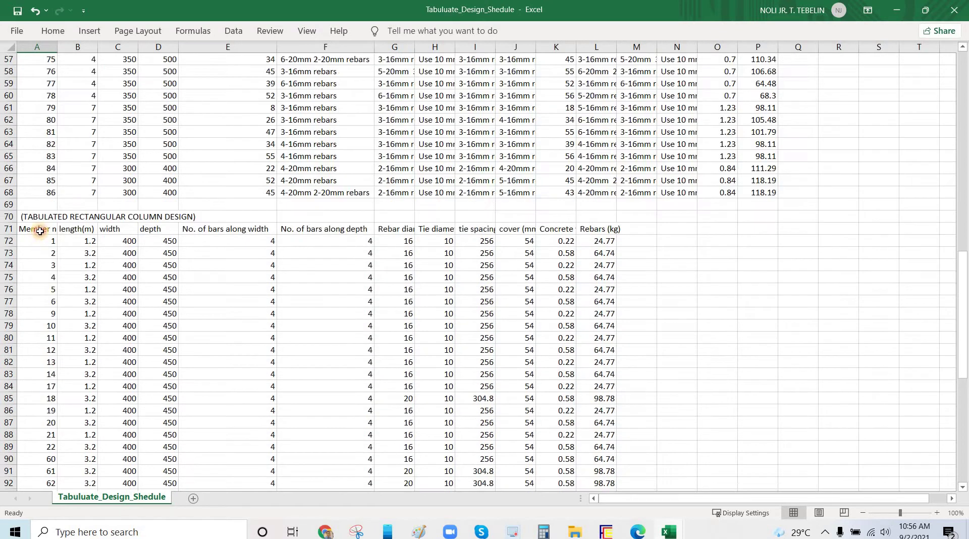
pyautogui.click(37, 229)
pyautogui.scroll(-3, 386, 321)
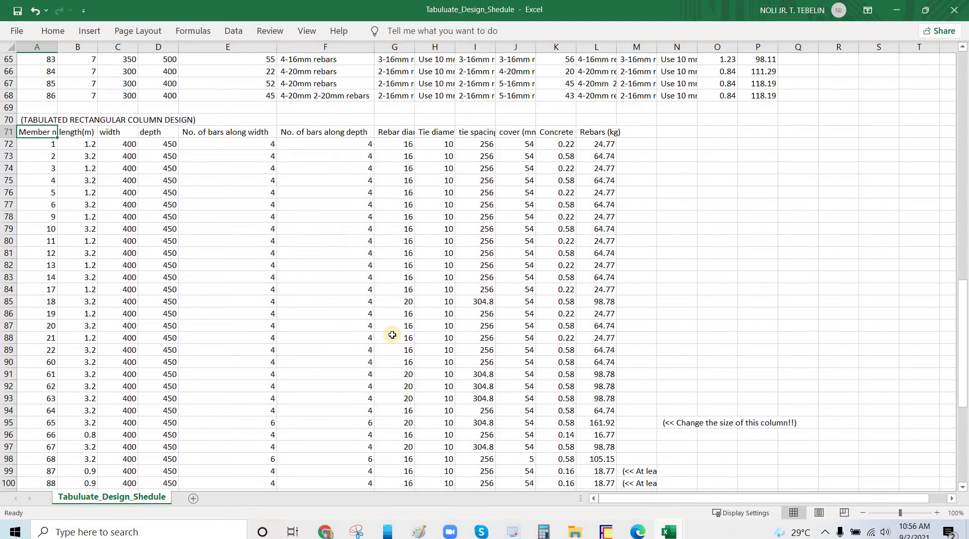
pyautogui.scroll(11, 388, 328)
pyautogui.scroll(-3, 353, 391)
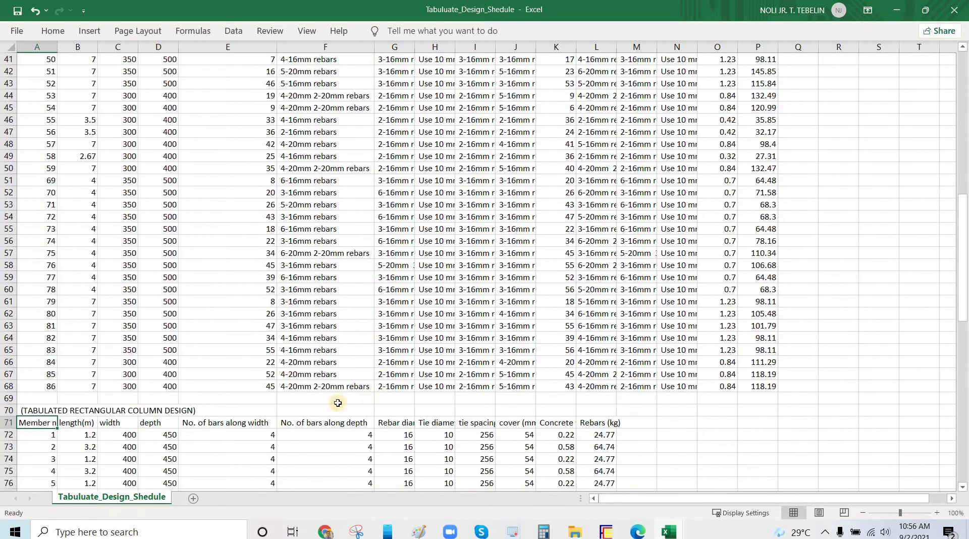
pyautogui.scroll(3, 357, 421)
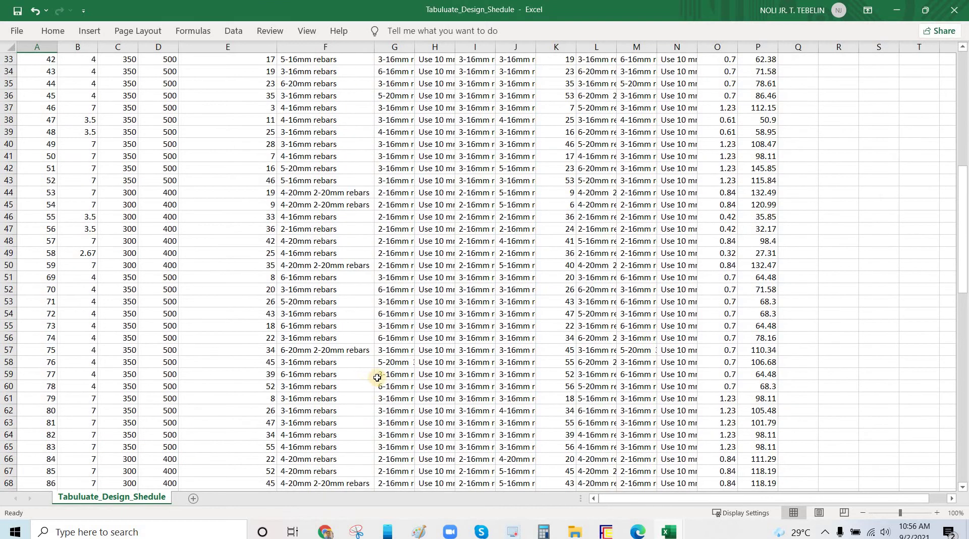
pyautogui.scroll(11, 376, 377)
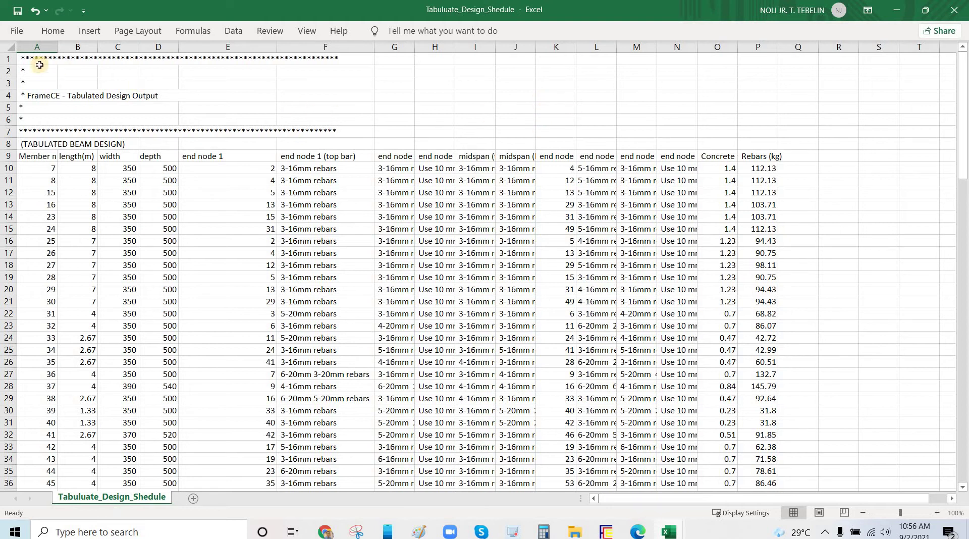
pyautogui.click(23, 33)
pyautogui.click(20, 31)
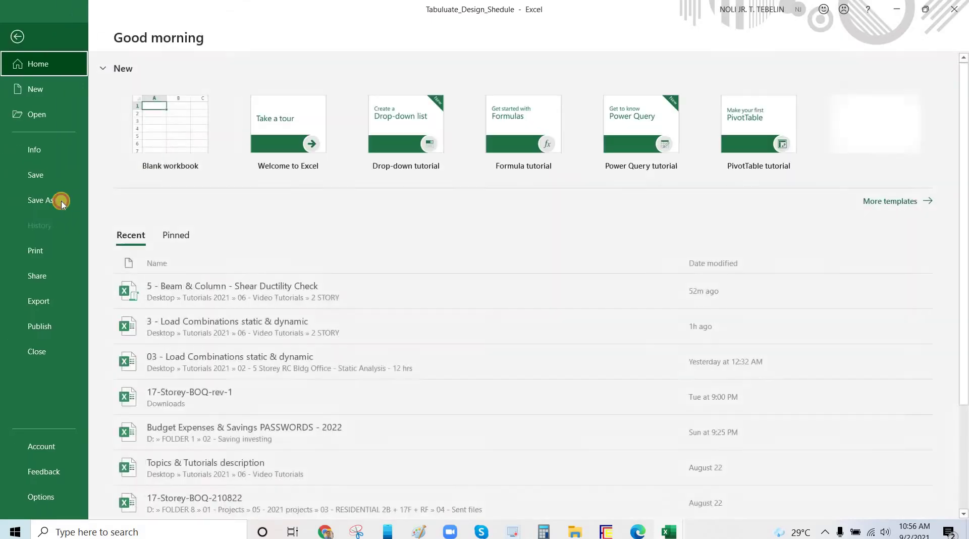
pyautogui.click(40, 199)
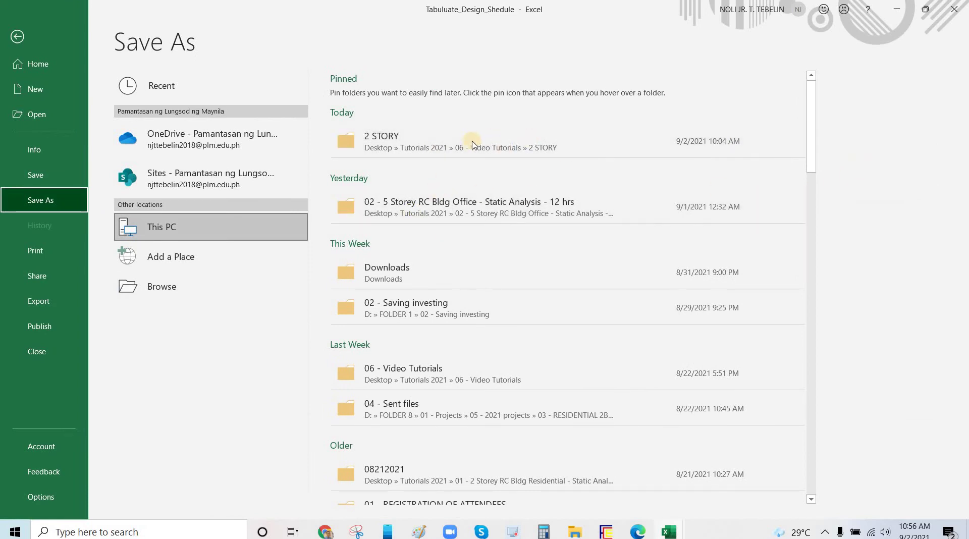
pyautogui.click(595, 147)
pyautogui.press('Escape')
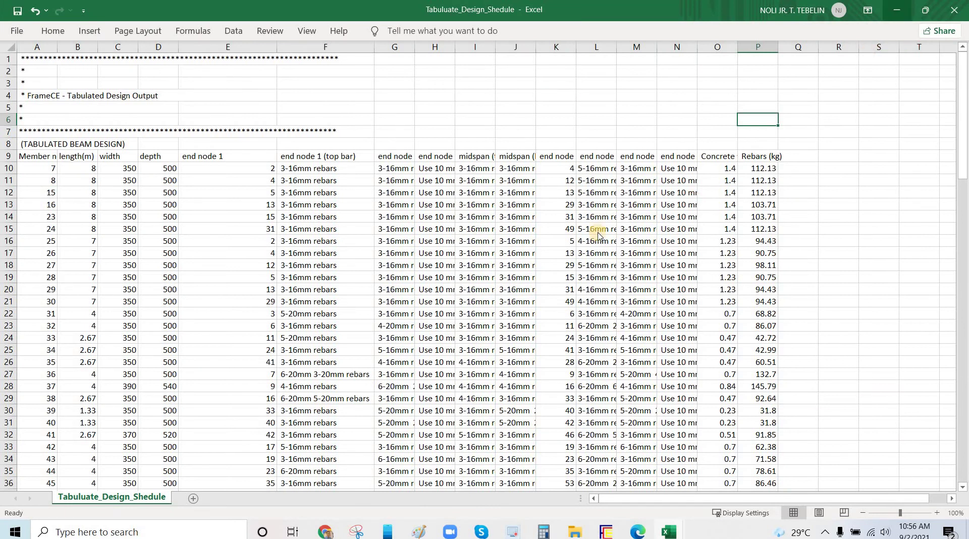
# Switch from Excel to File Explorer and open the output folder 2 STOREY RC RESIDENTIAL BLDG REV00 inside 2 STORY
pyautogui.moveTo(486, 129); pyautogui.dragTo(457, 65)
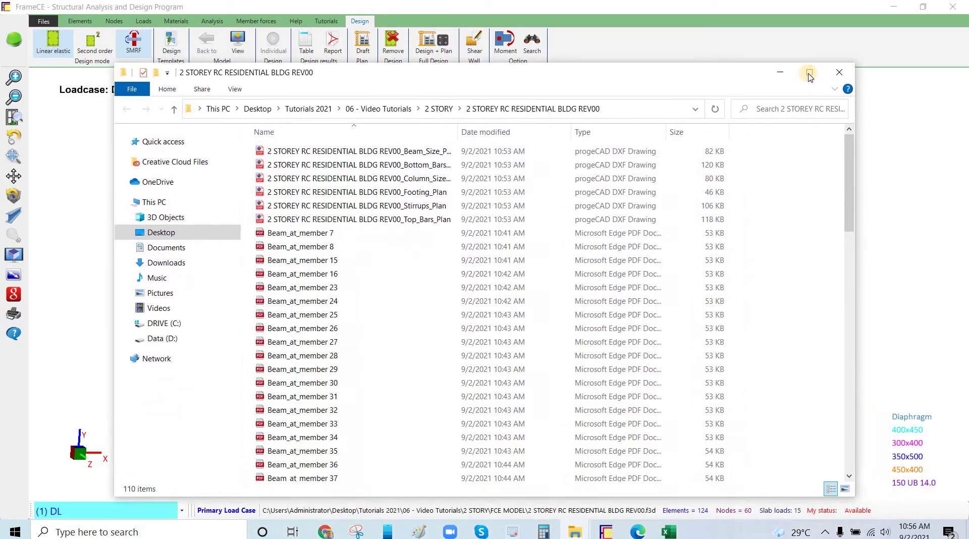
pyautogui.click(783, 57)
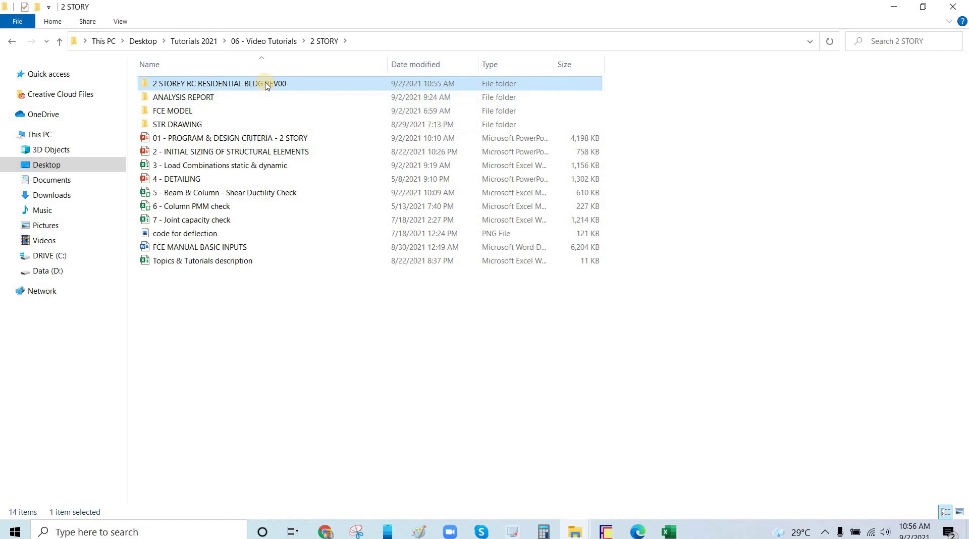
pyautogui.click(297, 84)
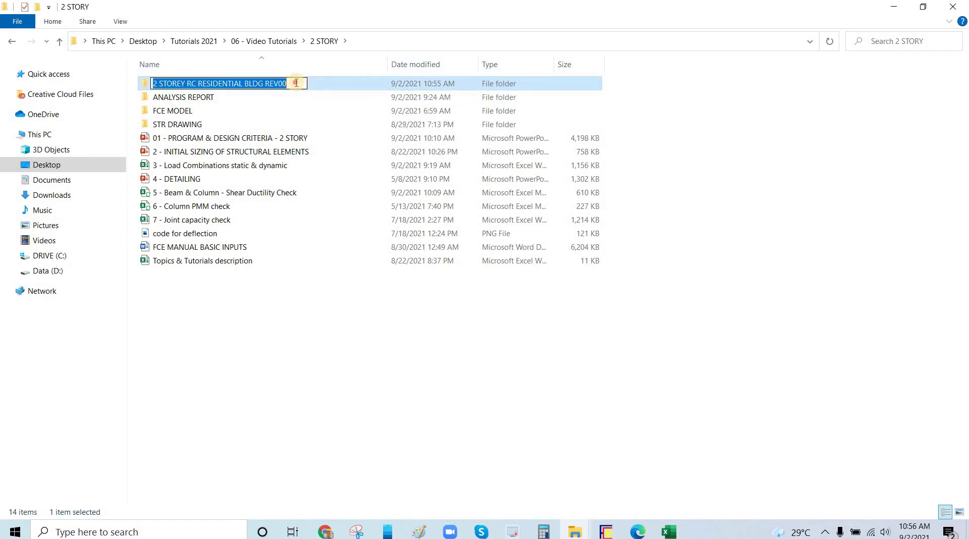
pyautogui.moveTo(167, 83); pyautogui.dragTo(293, 87)
pyautogui.click(309, 85)
pyautogui.click(313, 87)
pyautogui.doubleClick(388, 88)
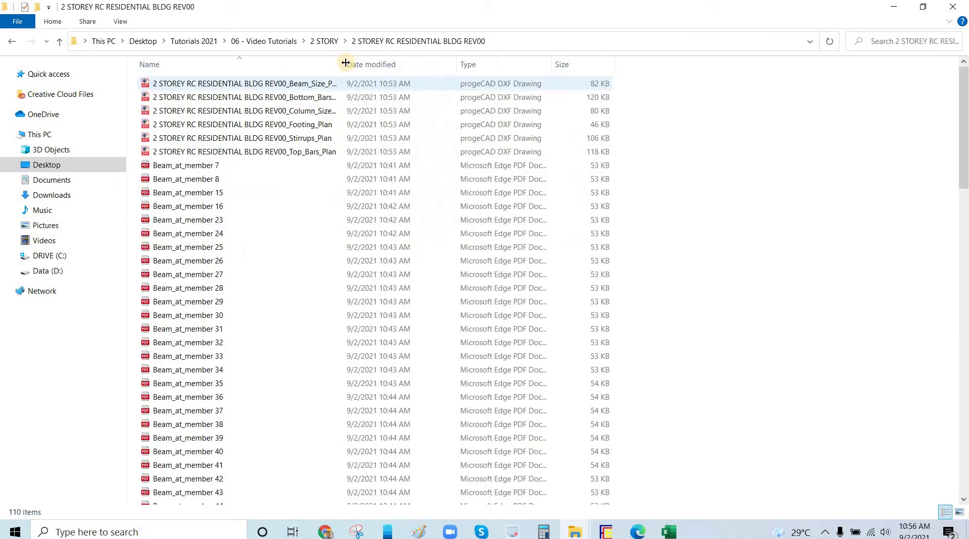
# Widen the folder's Name column to show the full file names and look through the six DXF plan drawings
pyautogui.moveTo(460, 69); pyautogui.dragTo(460, 70)
pyautogui.click(243, 86)
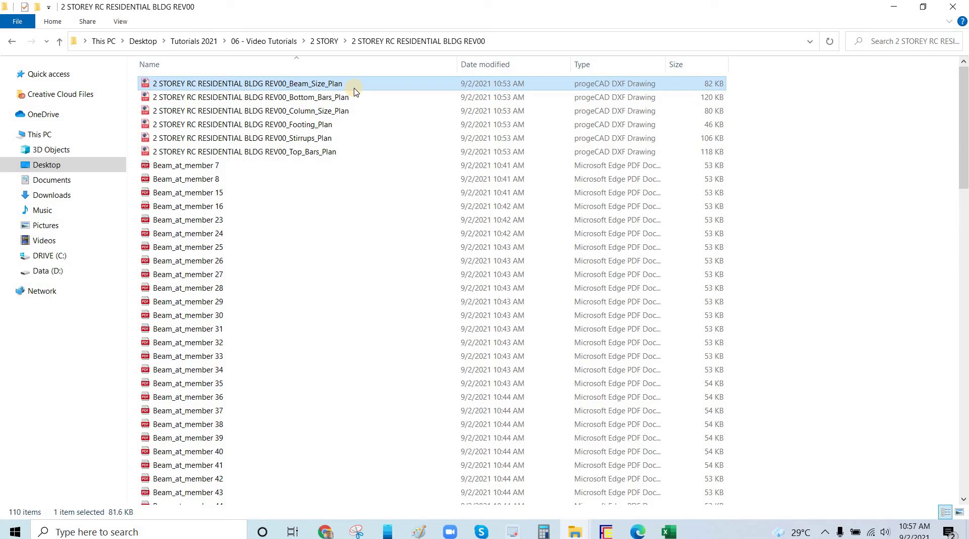
pyautogui.click(295, 153)
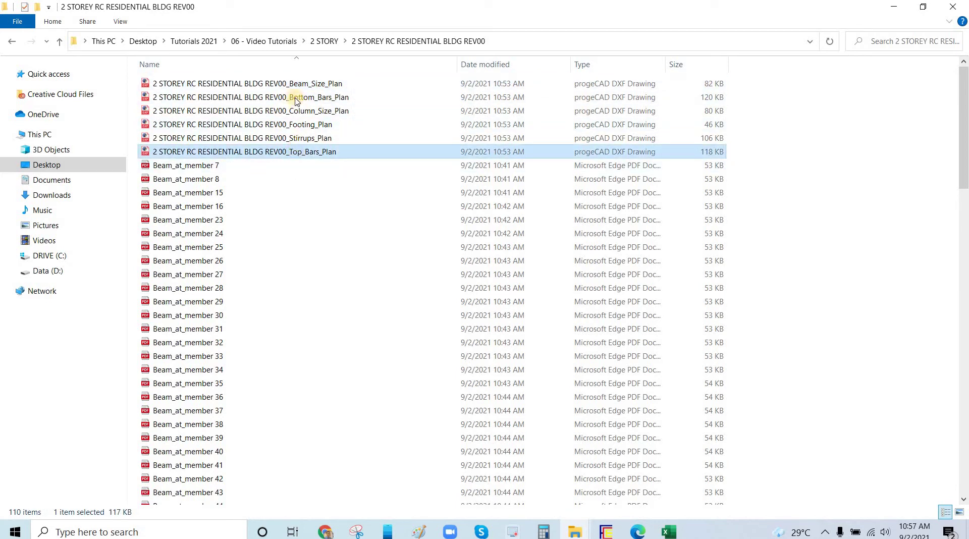
# Open the 2 STOREY RC RESIDENTIAL BLDG REV00_Beam_Size_Plan drawing in progeCAD
pyautogui.click(280, 84)
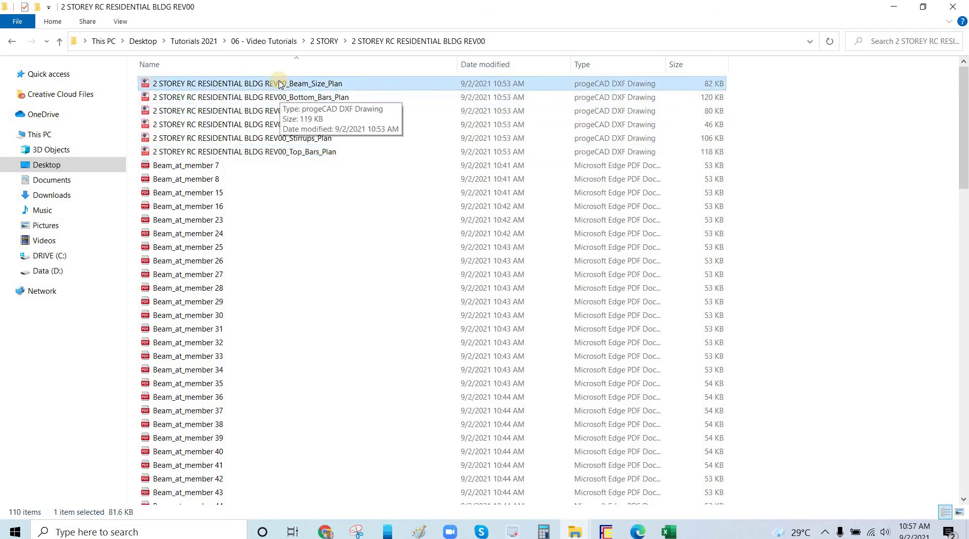
pyautogui.rightClick(279, 81)
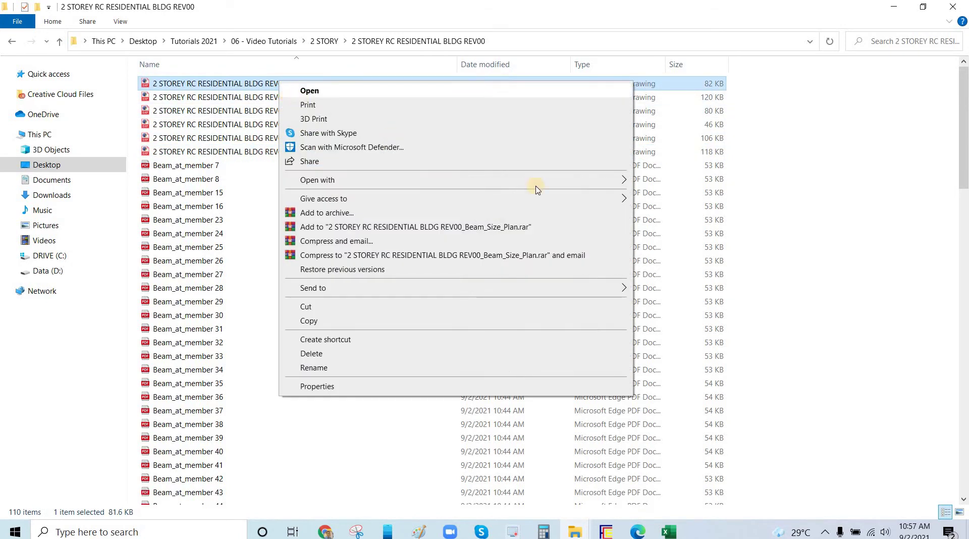
pyautogui.press('Return')
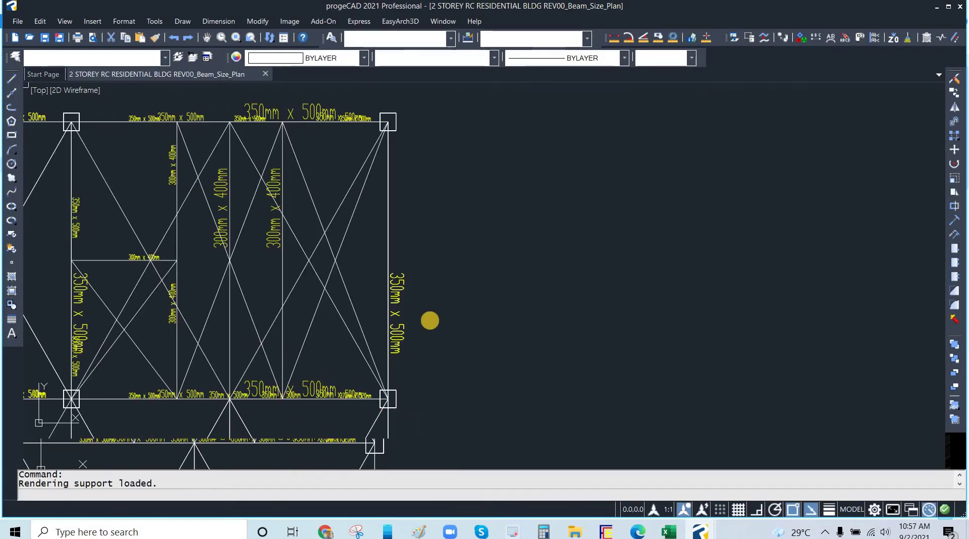
# Pick out the crossing diagonal lines in the beam plan's two lower-left bays for inspection, and clear the selection
pyautogui.scroll(-3, 534, 237)
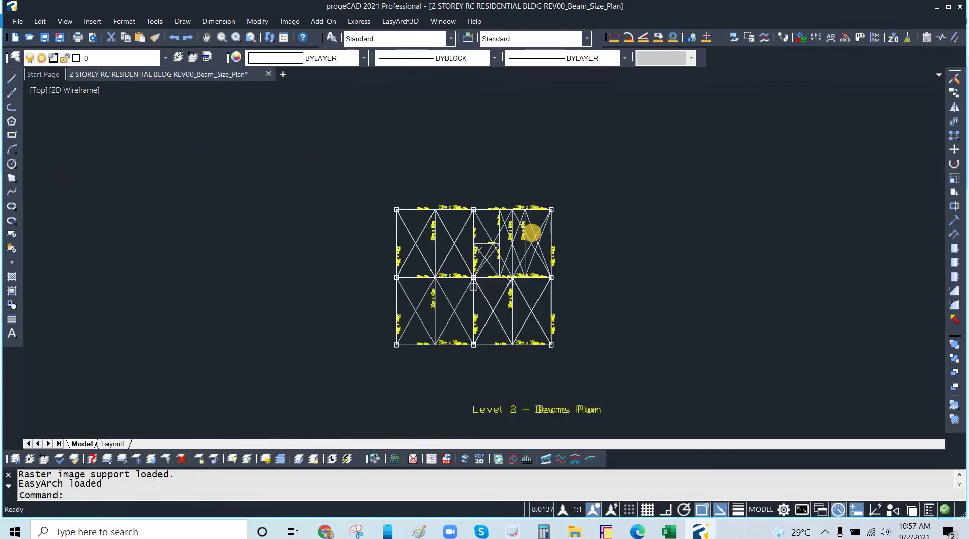
pyautogui.scroll(3, 531, 218)
pyautogui.click(533, 208)
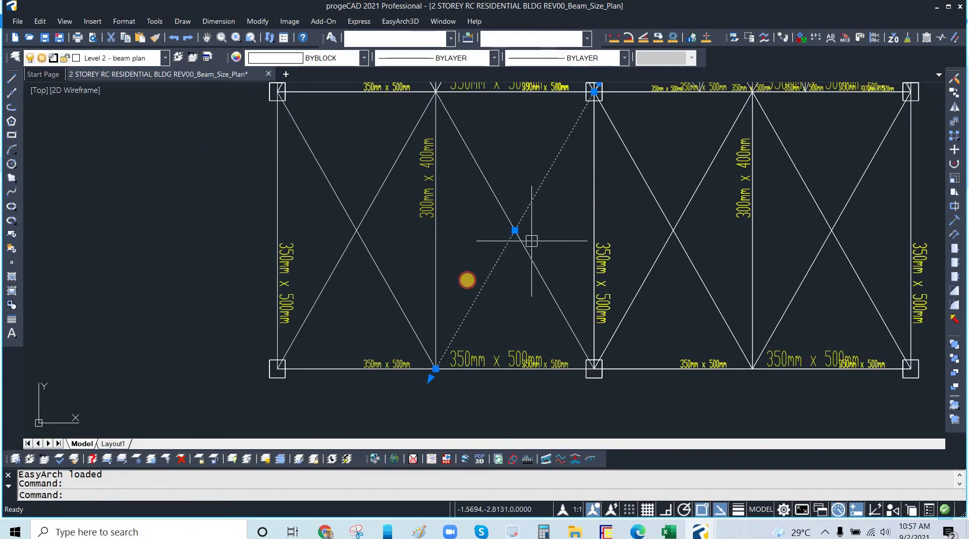
pyautogui.click(533, 257)
pyautogui.click(394, 307)
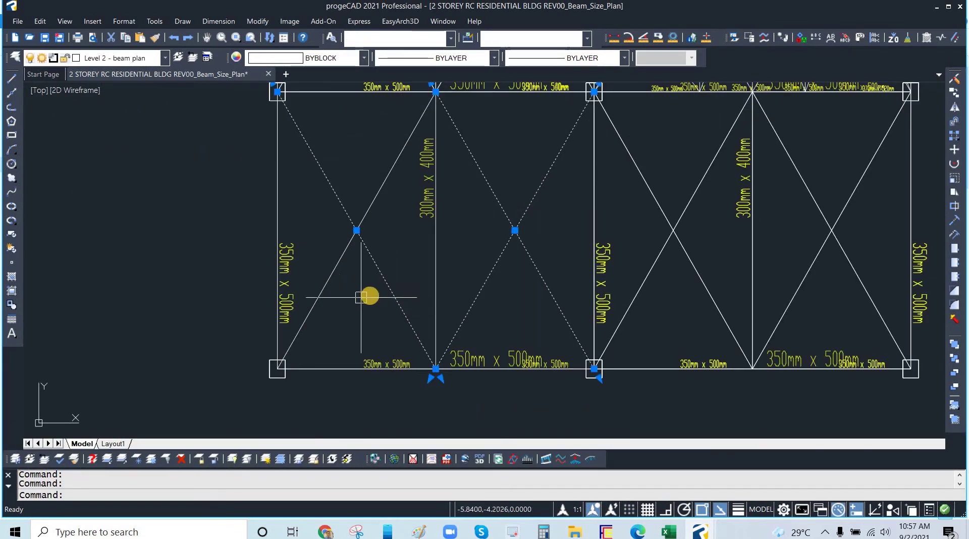
pyautogui.click(333, 280)
pyautogui.scroll(-3, 369, 297)
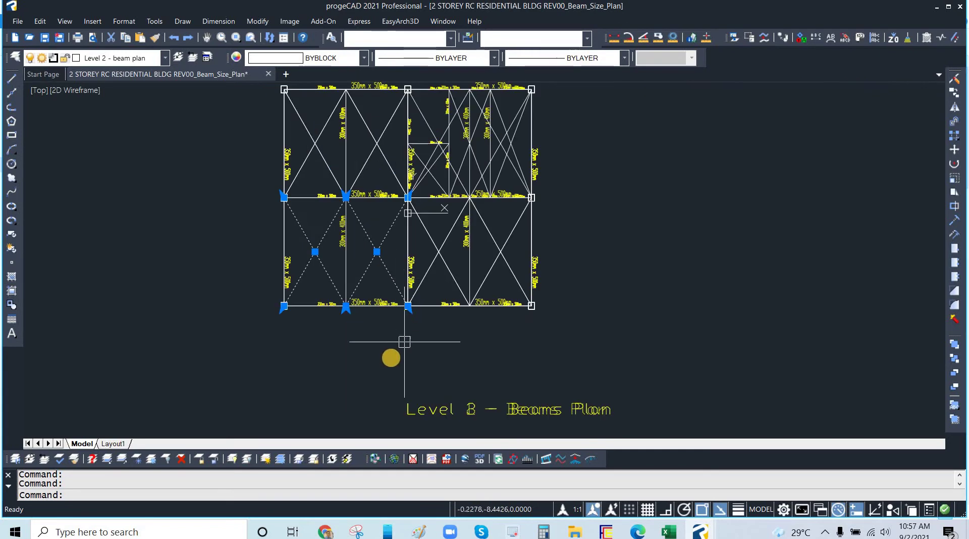
pyautogui.press('Escape')
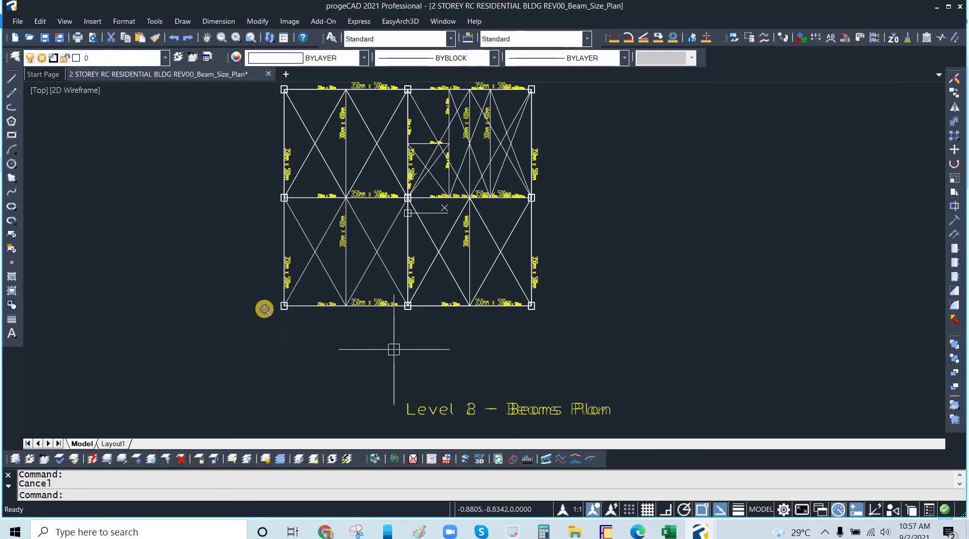
# Examine the beam size labels along the beams and the overlapping level titles of the beam size plan
pyautogui.scroll(-2, 268, 327)
pyautogui.click(157, 216)
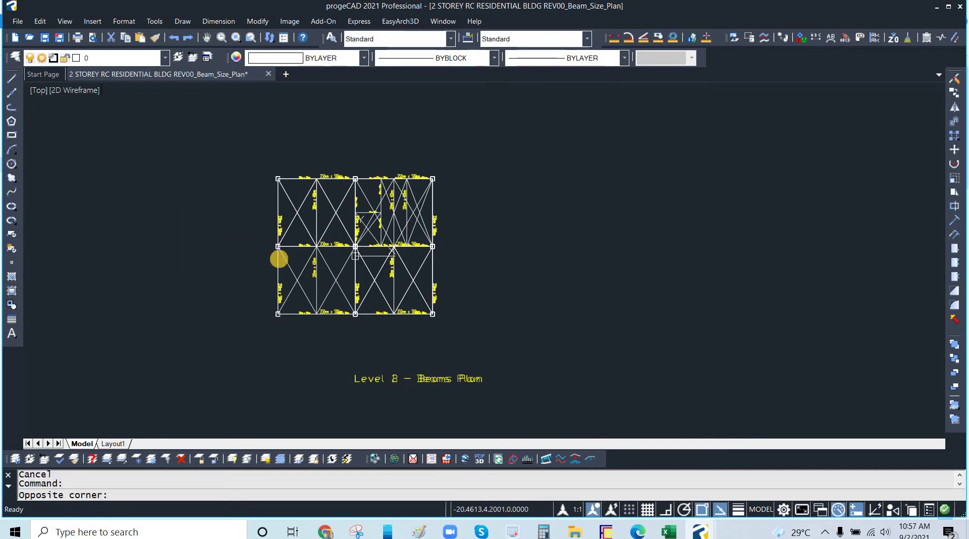
pyautogui.click(164, 186)
pyautogui.scroll(4, 350, 312)
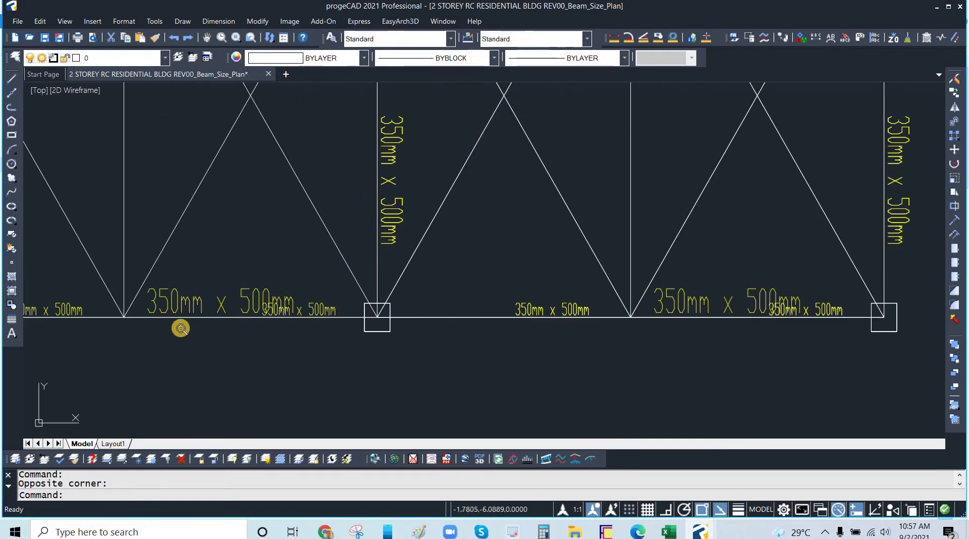
pyautogui.scroll(-3, 232, 316)
pyautogui.scroll(5, 479, 305)
pyautogui.scroll(-2, 402, 323)
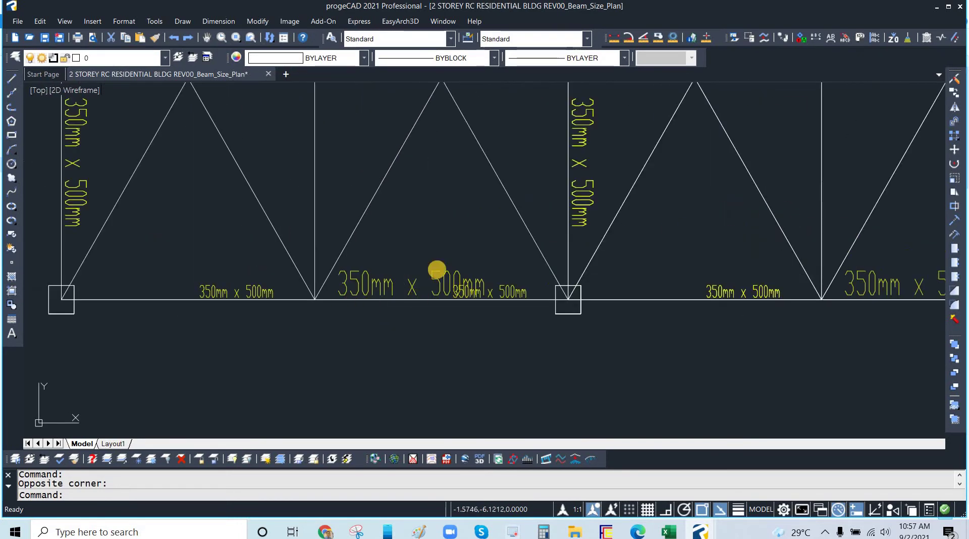
pyautogui.scroll(-5, 444, 237)
pyautogui.scroll(3, 343, 350)
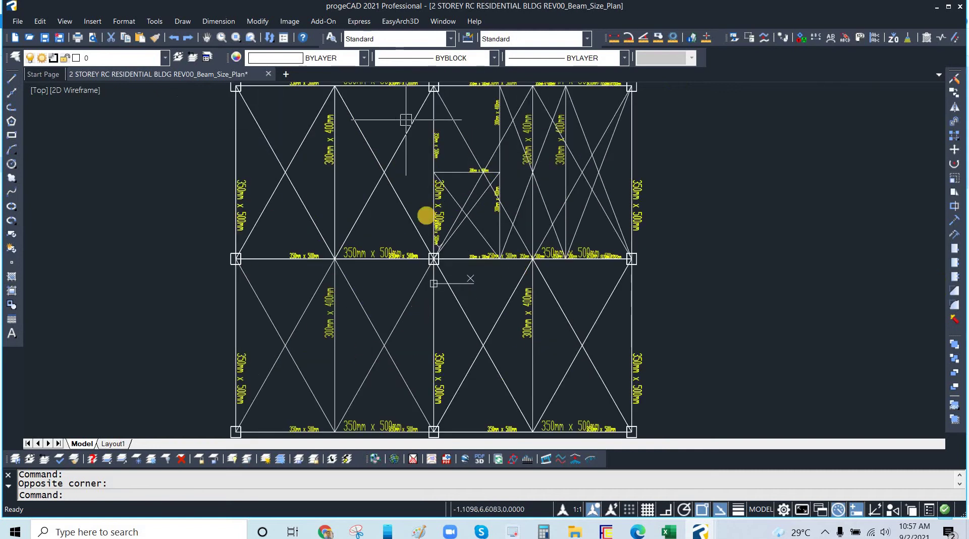
pyautogui.scroll(-3, 425, 215)
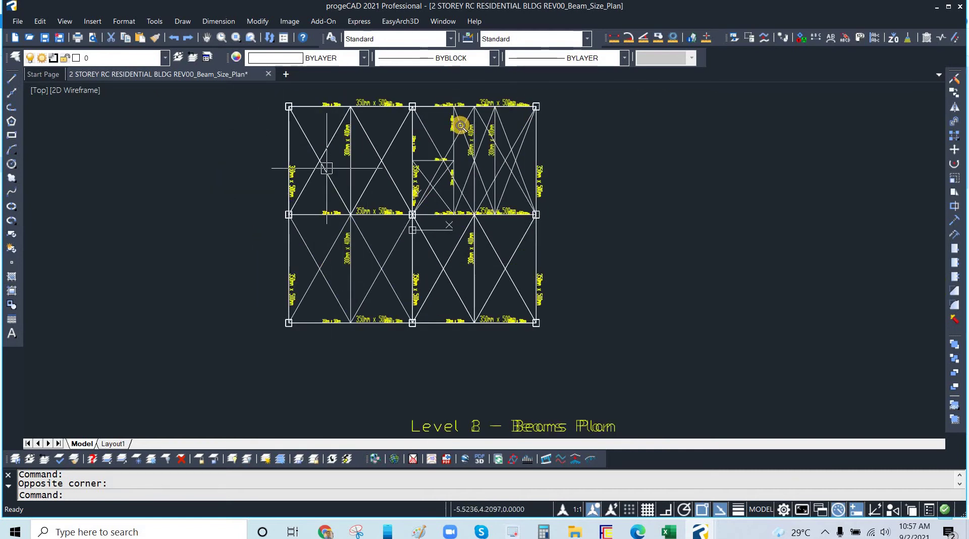
pyautogui.scroll(4, 281, 210)
pyautogui.scroll(-4, 294, 202)
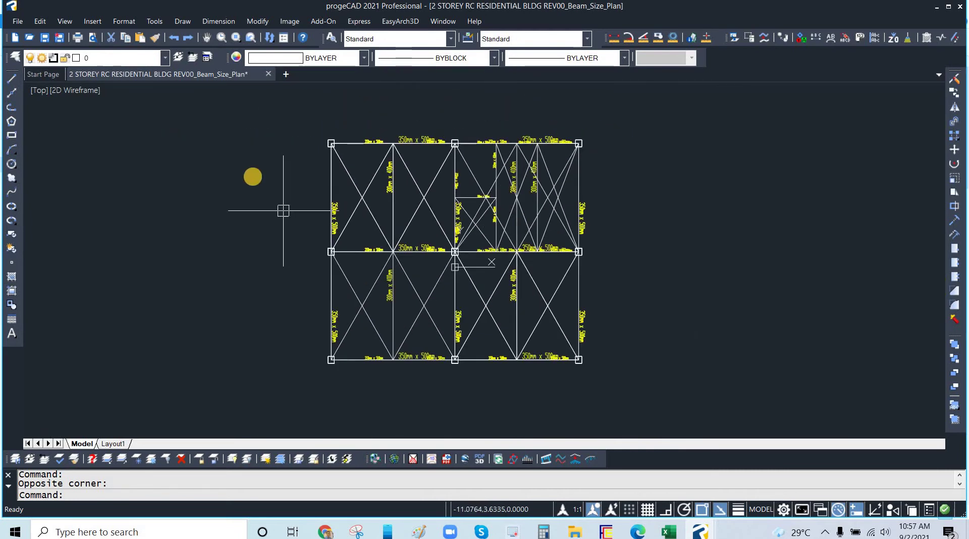
pyautogui.moveTo(283, 210); pyautogui.dragTo(296, 202, button='middle')
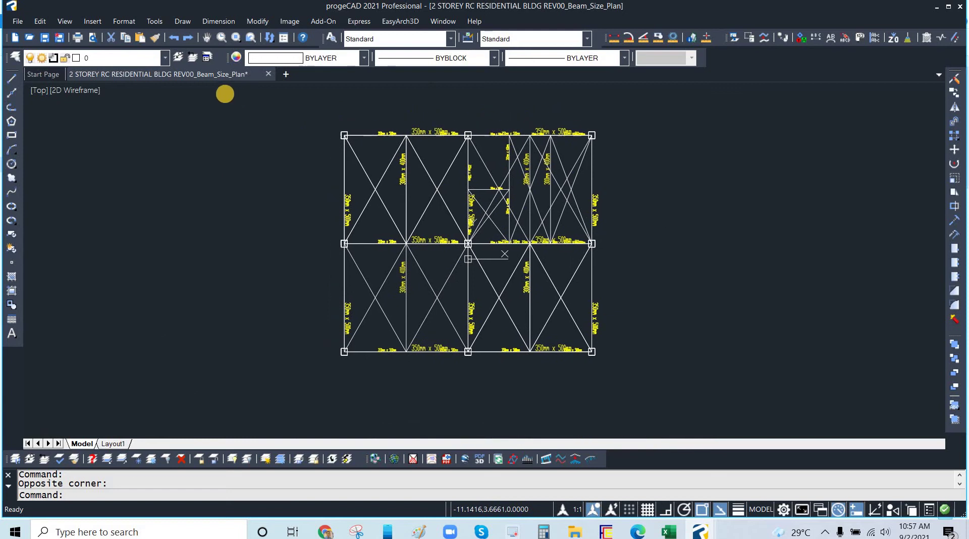
# Set the beam size drawing to the SW Isometric 3D view and inspect the separate Level 1, 2 and 3 beam plans
pyautogui.click(182, 22)
pyautogui.click(64, 21)
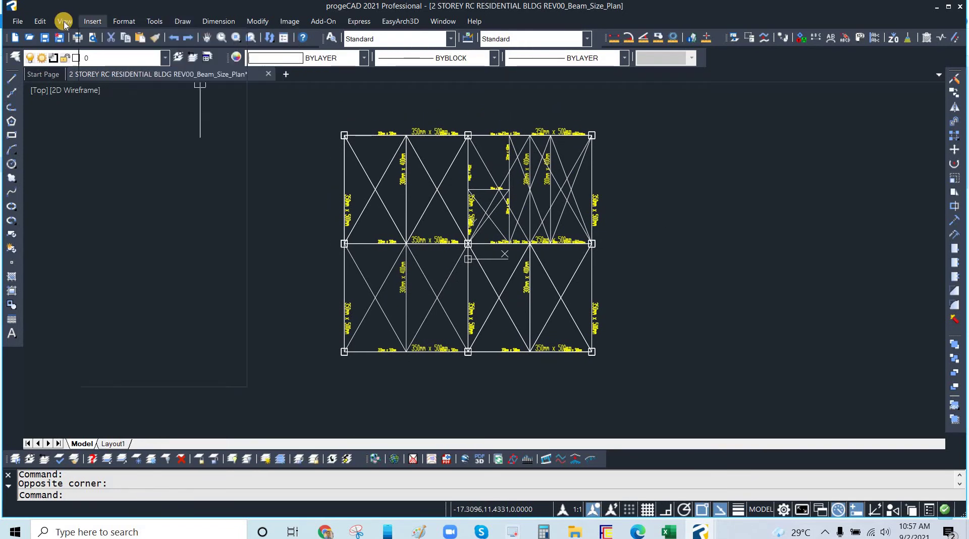
pyautogui.click(64, 22)
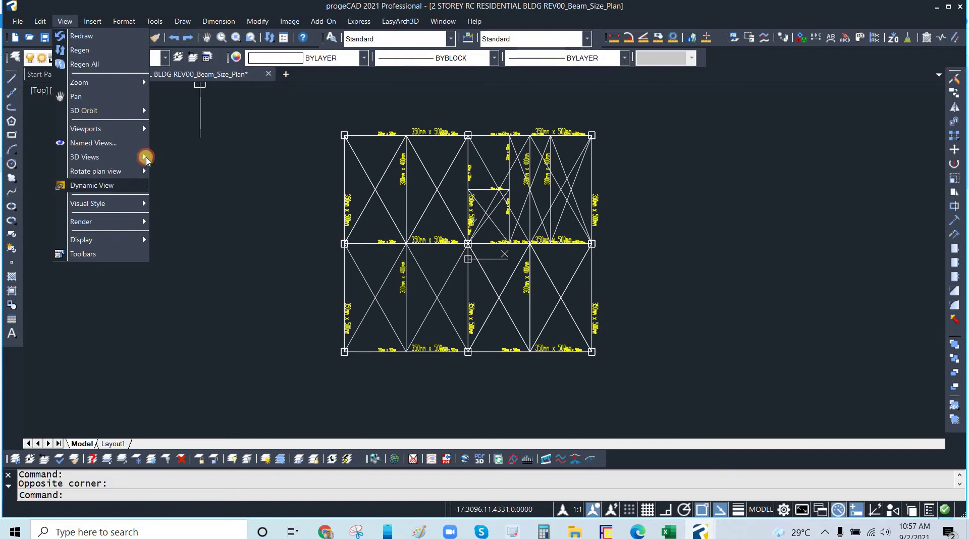
pyautogui.moveTo(143, 157)
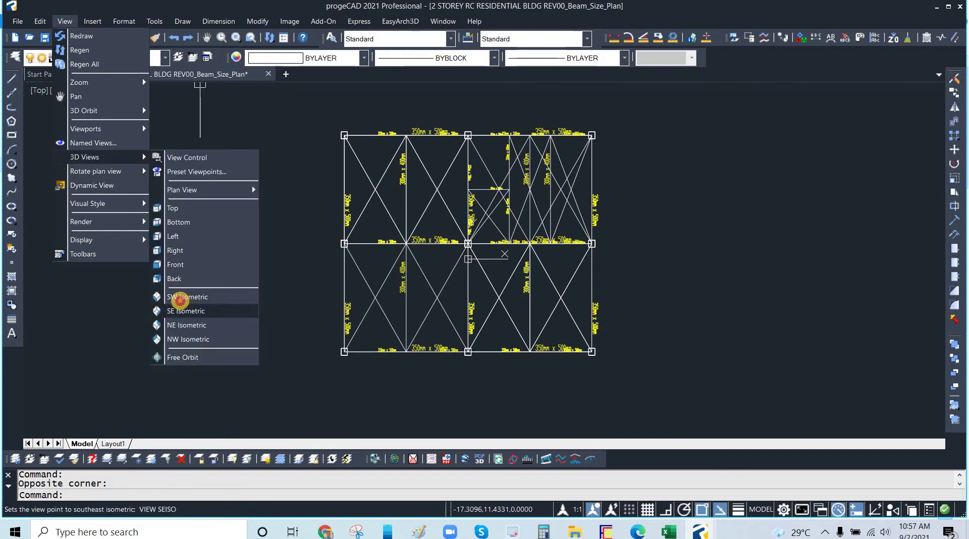
pyautogui.click(204, 298)
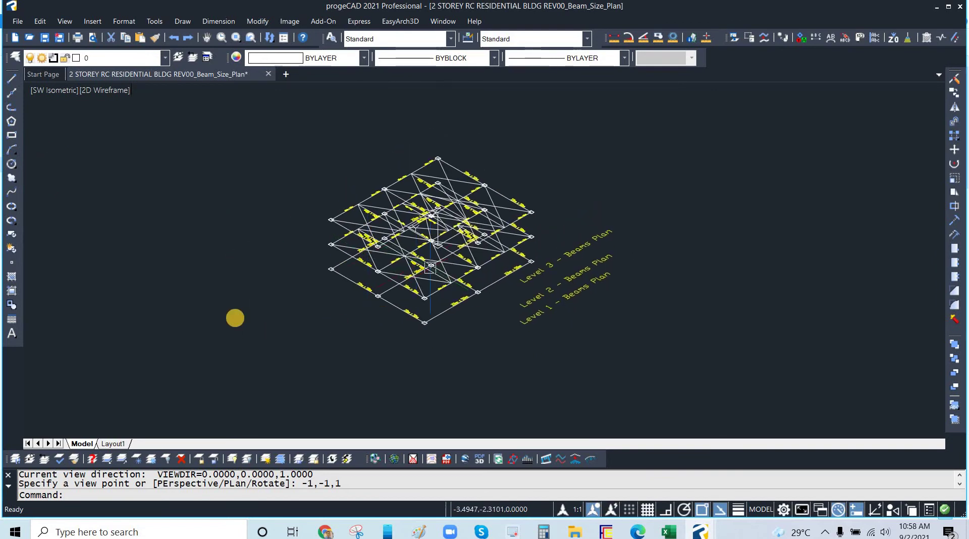
pyautogui.scroll(5, 305, 322)
pyautogui.scroll(-5, 437, 283)
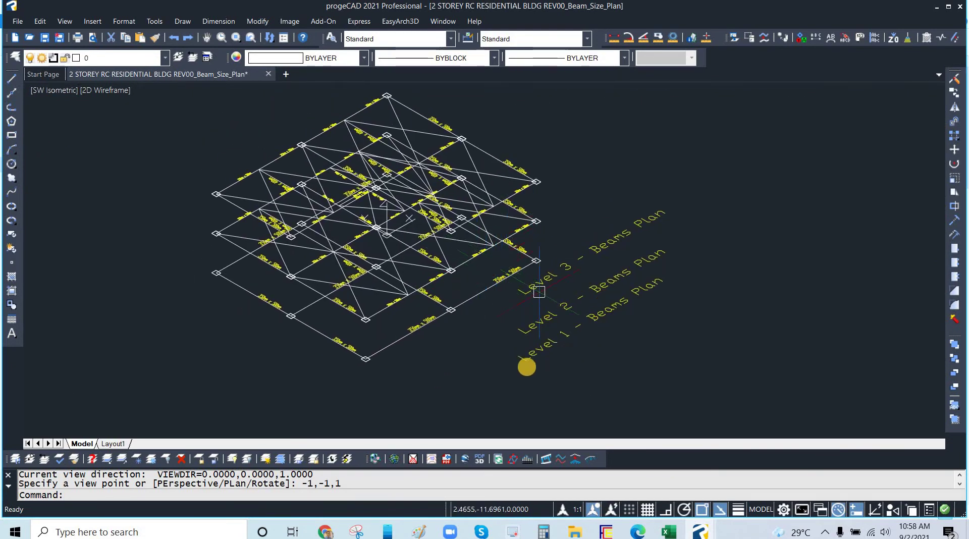
pyautogui.scroll(2, 527, 366)
pyautogui.scroll(-2, 667, 171)
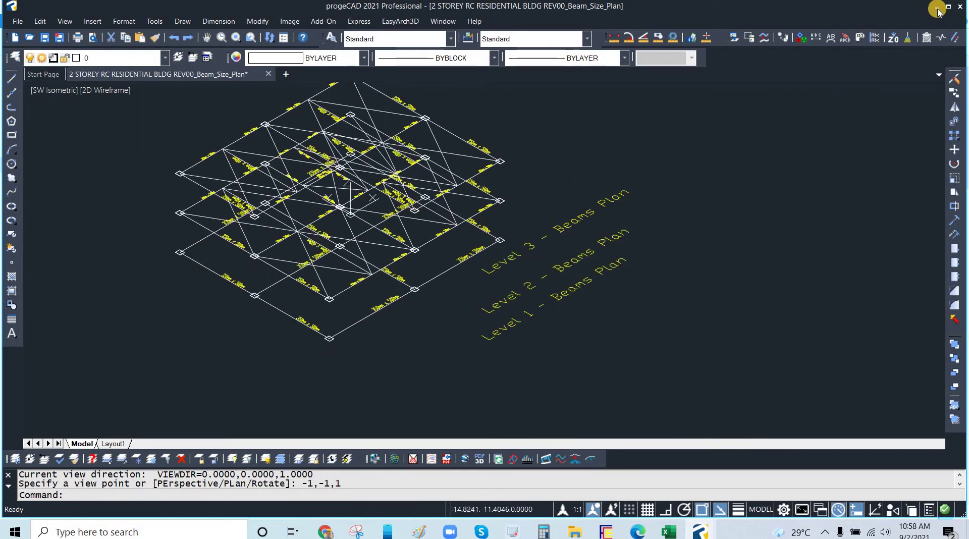
# Return to the output folder and open the 2 STOREY RC RESIDENTIAL BLDG REV00_Bottom_Bars_Plan drawing in progeCAD
pyautogui.hotkey('alt', 'Tab')
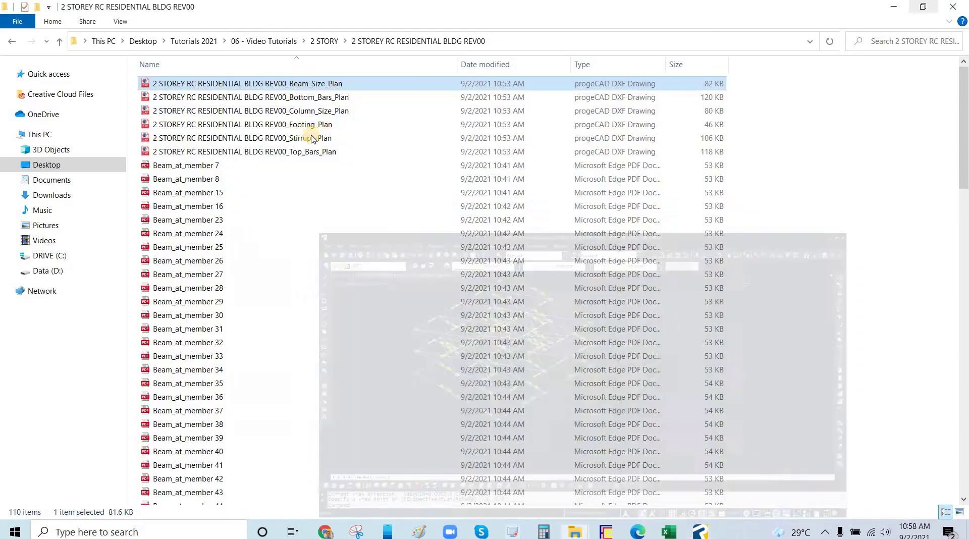
pyautogui.click(328, 99)
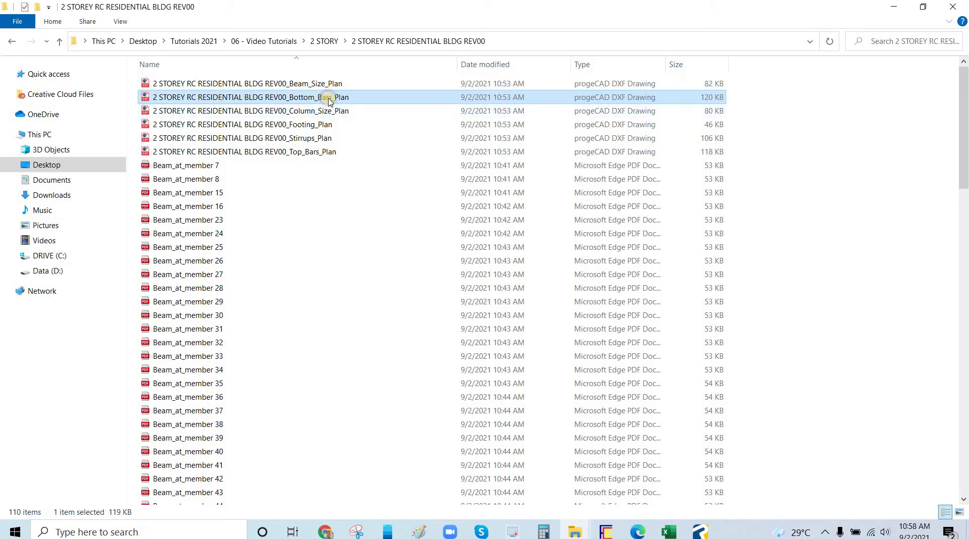
pyautogui.rightClick(329, 101)
pyautogui.click(357, 110)
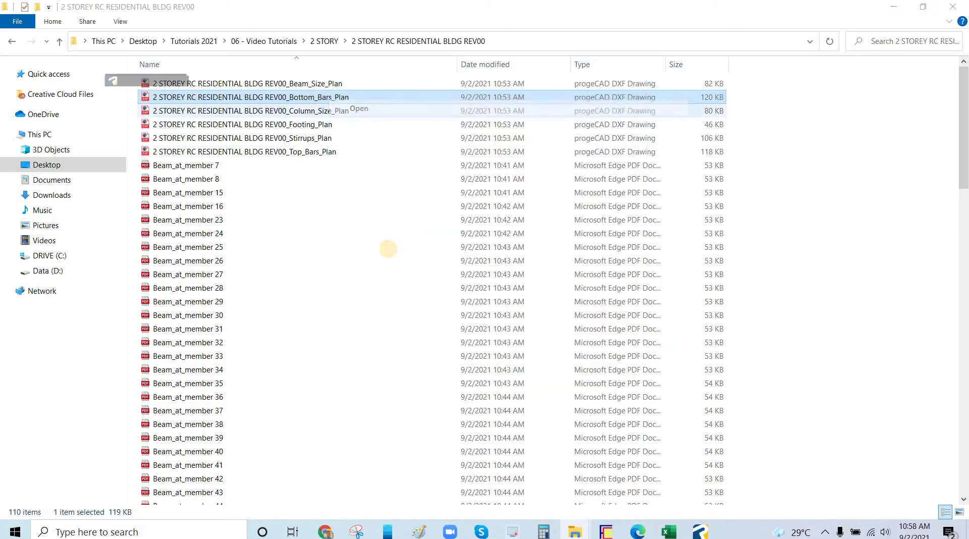
# Look over the bottom bar labels on the plan and set the drawing to the SW Isometric 3D view
pyautogui.scroll(-5, 341, 260)
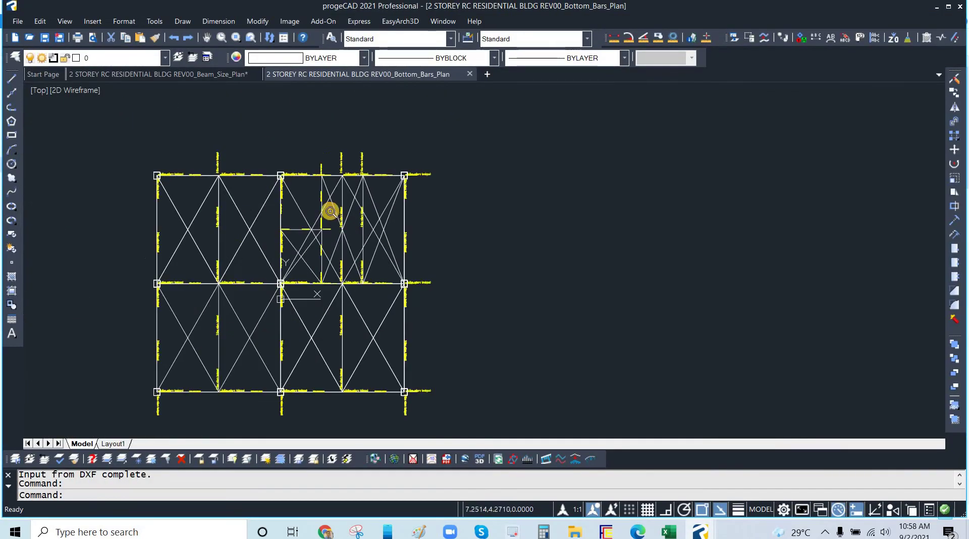
pyautogui.scroll(2, 285, 167)
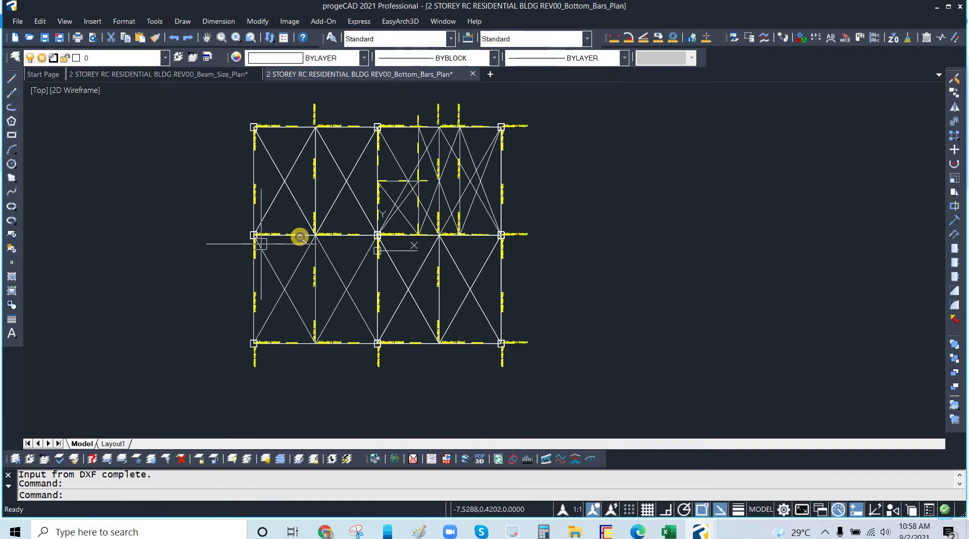
pyautogui.scroll(8, 232, 182)
pyautogui.scroll(-8, 207, 156)
pyautogui.click(177, 21)
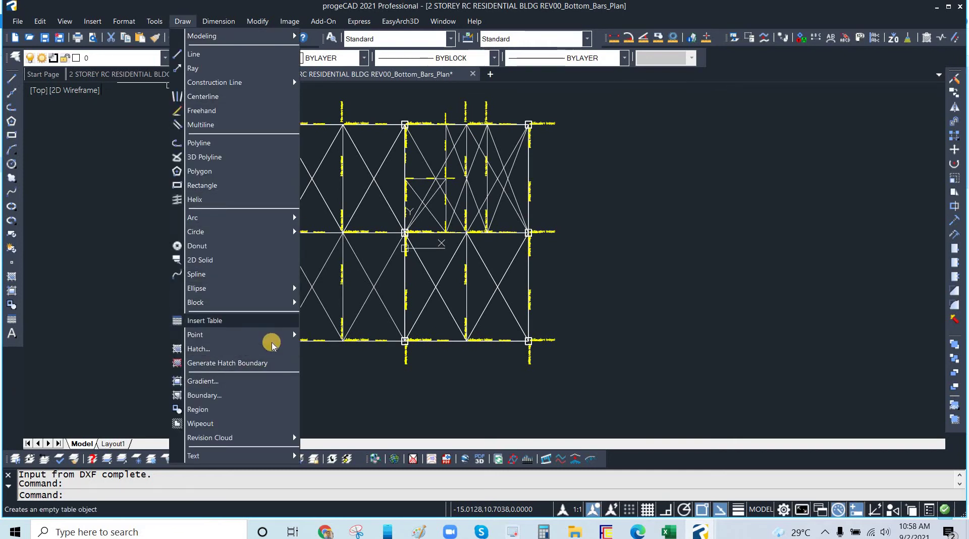
pyautogui.click(65, 22)
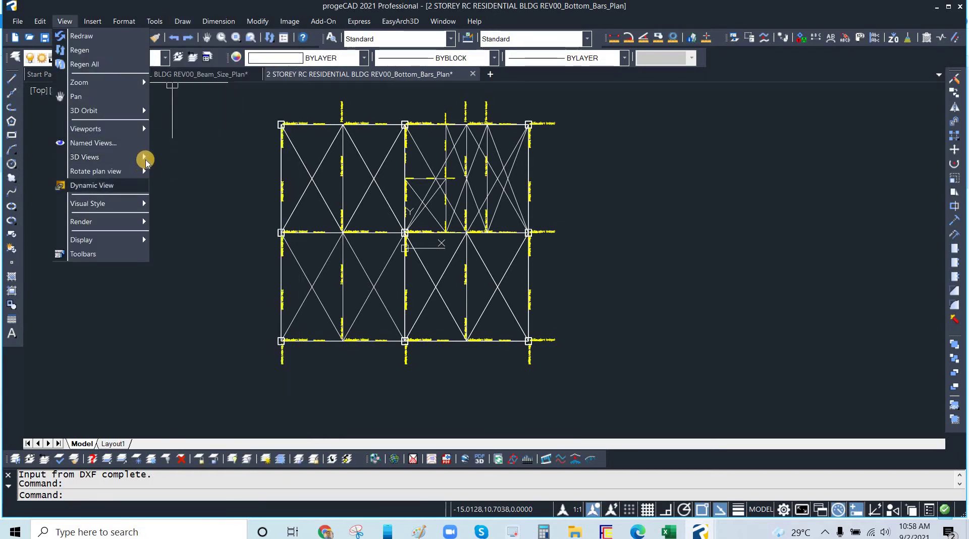
pyautogui.moveTo(101, 157)
pyautogui.click(185, 298)
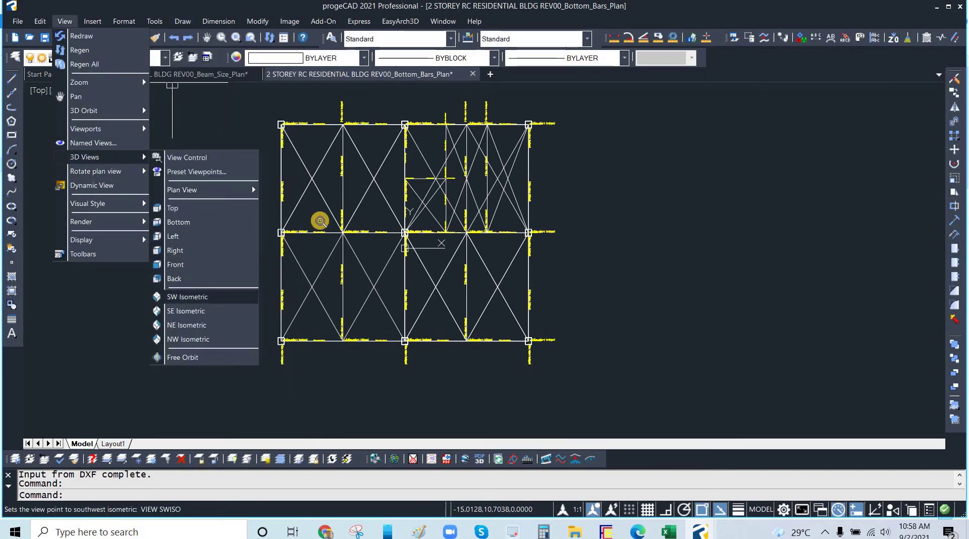
# Examine the separated bottom bar plans by level and read the midspan bar label on the Level 1 front edge beam
pyautogui.scroll(6, 357, 348)
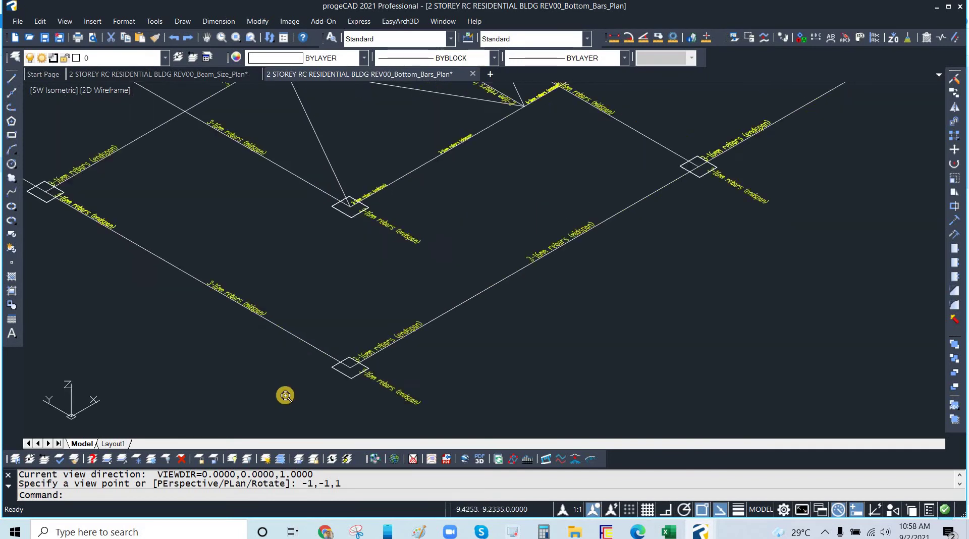
pyautogui.scroll(-1, 461, 277)
pyautogui.moveTo(492, 286); pyautogui.dragTo(439, 301, button='middle')
pyautogui.scroll(-3, 427, 282)
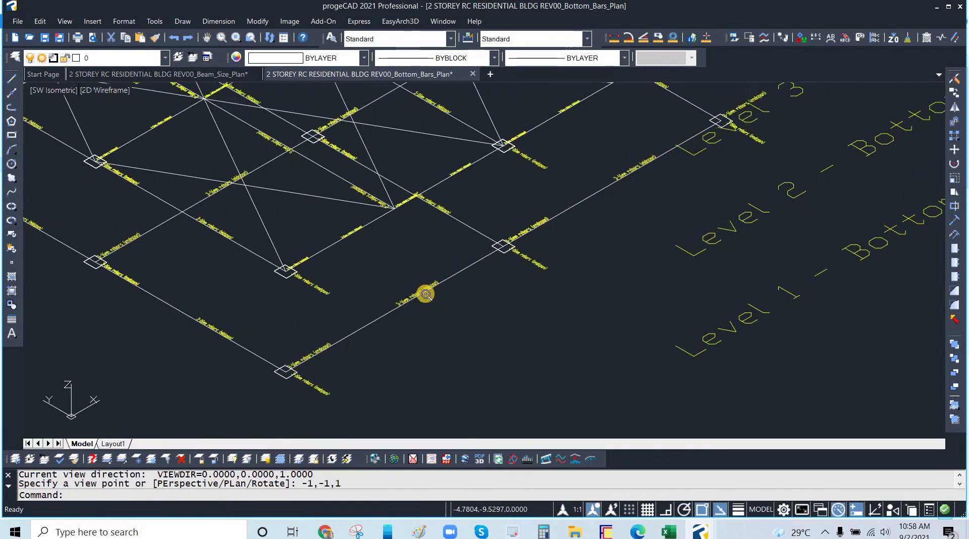
pyautogui.scroll(4, 515, 234)
pyautogui.scroll(-1, 522, 198)
pyautogui.scroll(-2, 527, 232)
pyautogui.scroll(4, 528, 252)
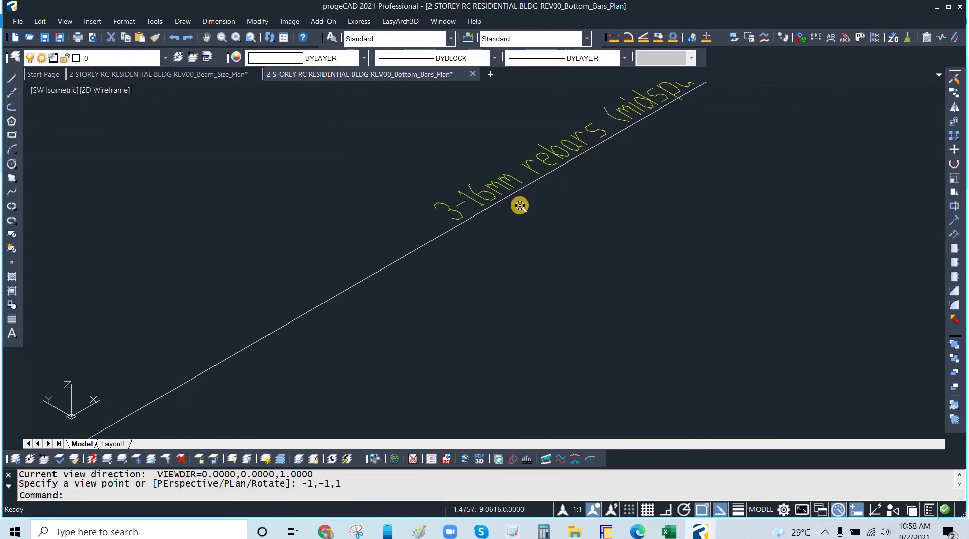
pyautogui.scroll(-6, 517, 253)
pyautogui.scroll(-4, 403, 235)
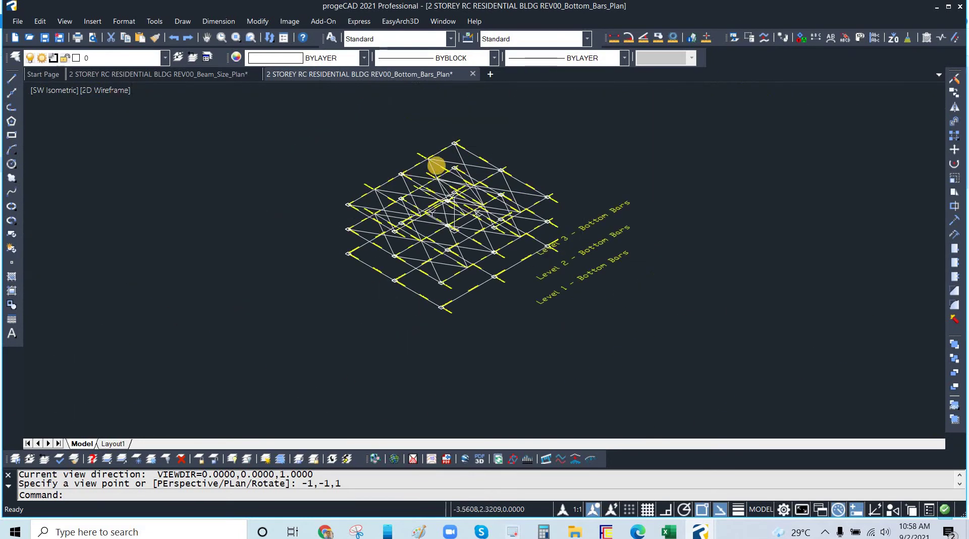
# Examine the bottom bar labels along the Level 3 edge beam near its corner column
pyautogui.scroll(7, 253, 271)
pyautogui.scroll(-4, 259, 243)
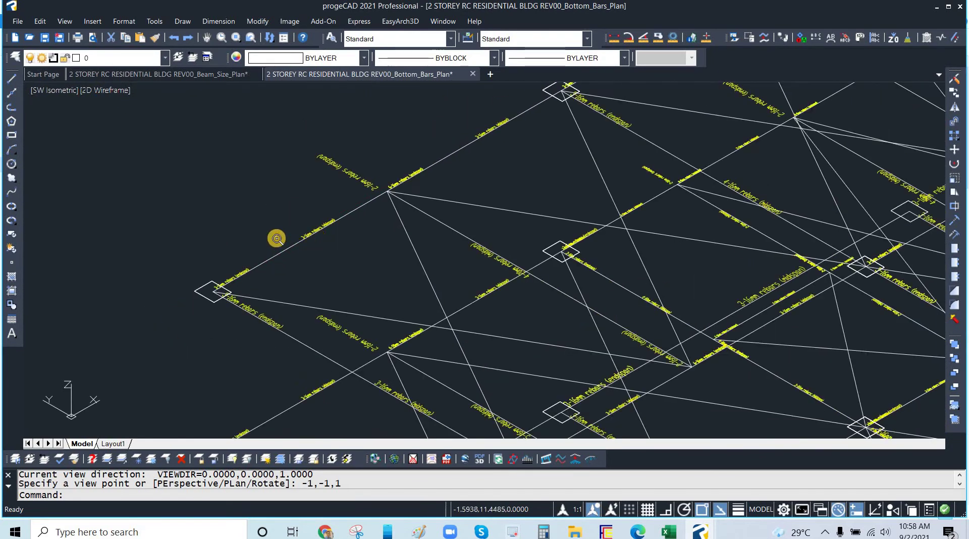
pyautogui.scroll(6, 344, 257)
pyautogui.scroll(-1, 286, 171)
pyautogui.scroll(-6, 285, 171)
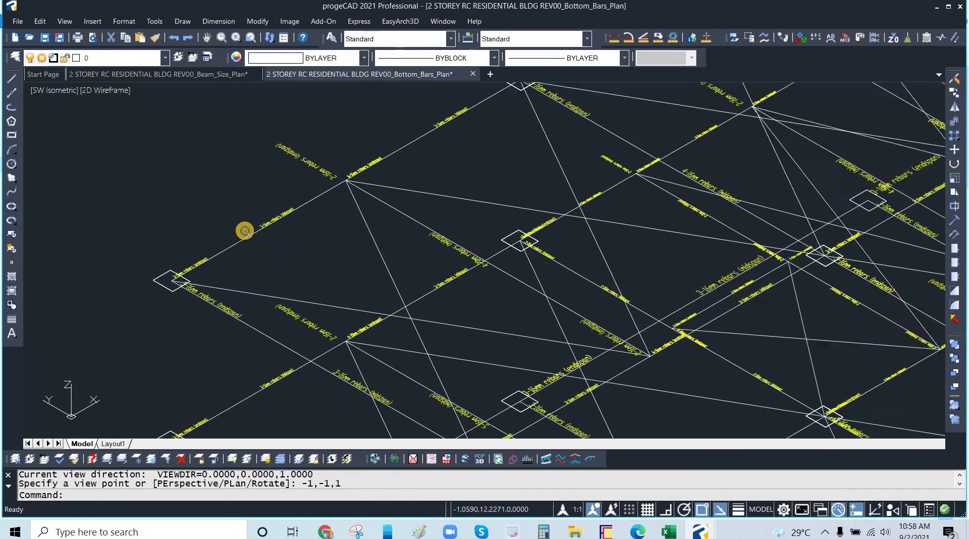
# Read the endspan and midspan bottom bar labels on the Level 2 edge beam from the corner column to the secondary beam junction
pyautogui.scroll(4, 234, 248)
pyautogui.scroll(2, 252, 266)
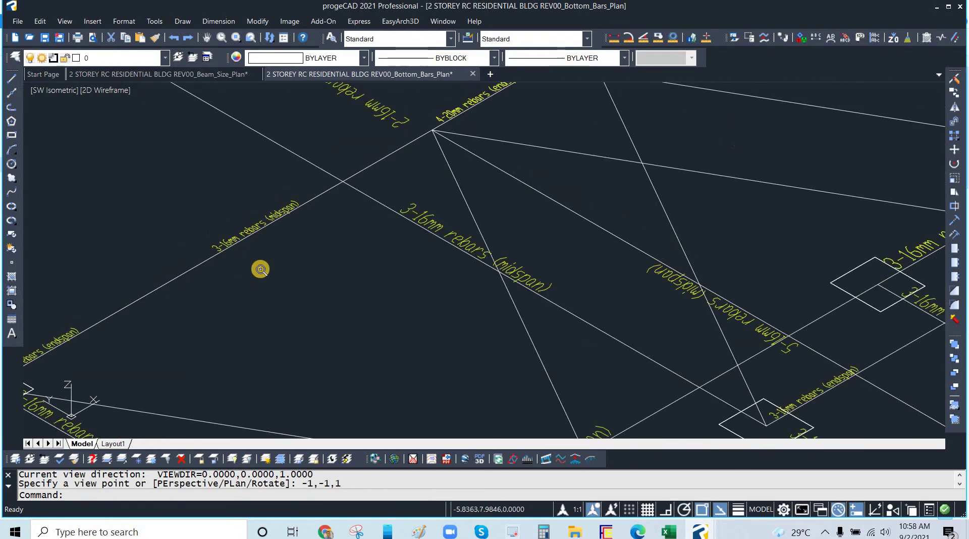
pyautogui.scroll(-2, 330, 221)
pyautogui.scroll(-4, 338, 212)
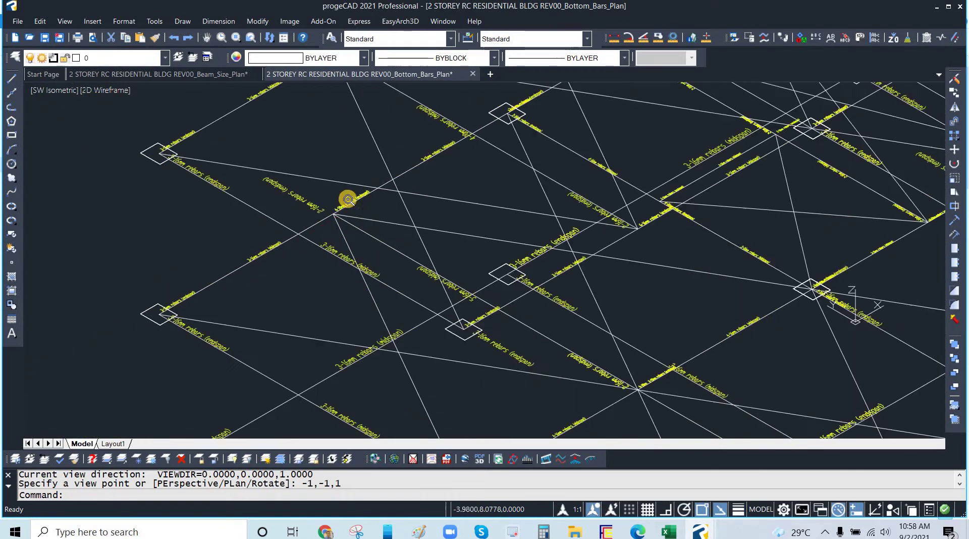
pyautogui.scroll(4, 281, 249)
pyautogui.scroll(-2, 327, 247)
pyautogui.scroll(1, 282, 254)
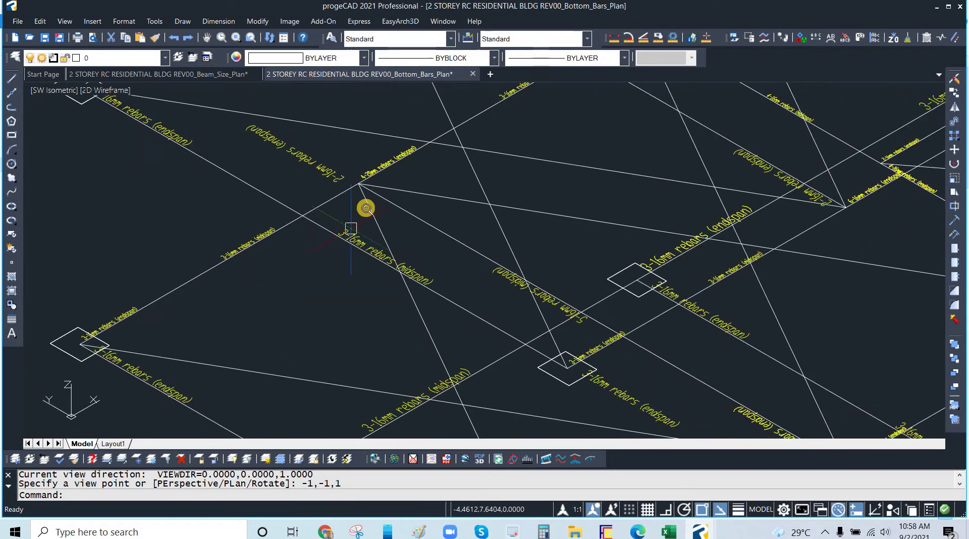
pyautogui.moveTo(365, 208); pyautogui.dragTo(324, 243, button='middle')
pyautogui.scroll(-1, 348, 224)
pyautogui.scroll(-1, 354, 222)
pyautogui.scroll(5, 207, 303)
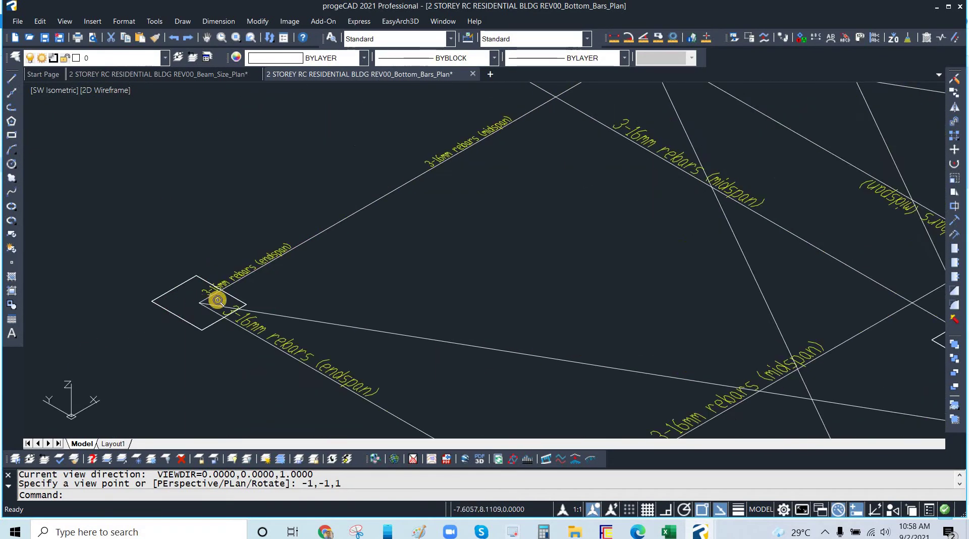
pyautogui.scroll(-2, 237, 281)
pyautogui.scroll(-3, 385, 218)
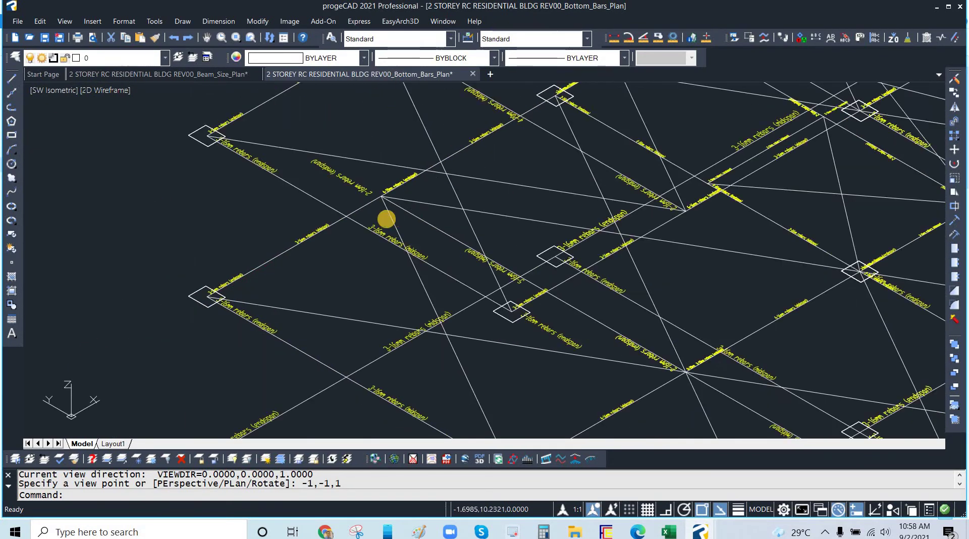
# Follow the Level 2 edge beam past the secondary beam junction and read the bottom bar labels of its second segment
pyautogui.scroll(3, 303, 243)
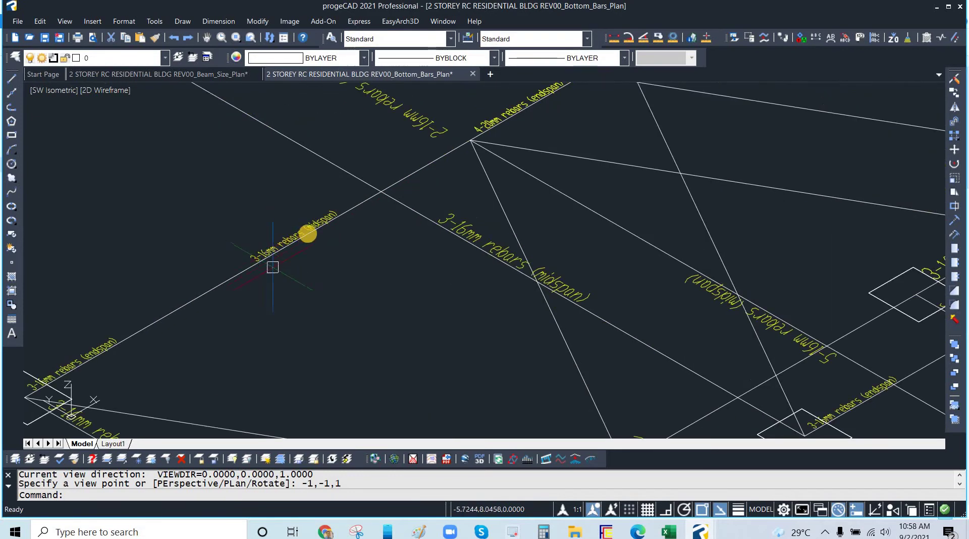
pyautogui.scroll(-2, 358, 203)
pyautogui.scroll(4, 343, 222)
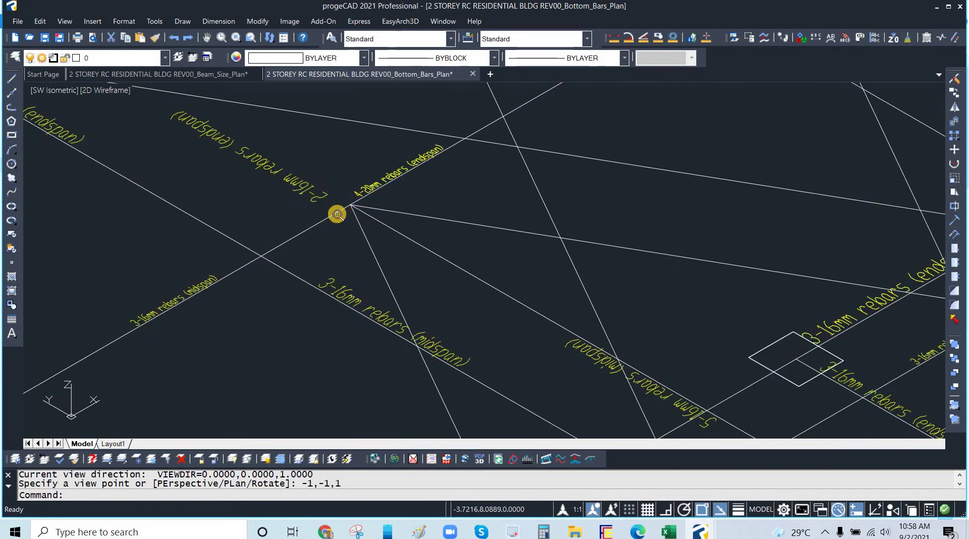
pyautogui.scroll(-2, 452, 186)
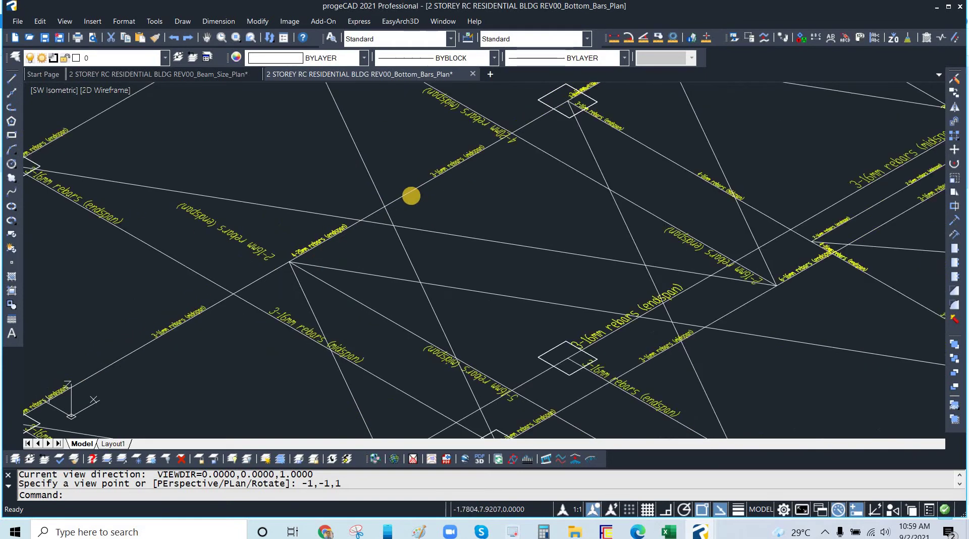
pyautogui.scroll(4, 411, 197)
pyautogui.scroll(-2, 446, 182)
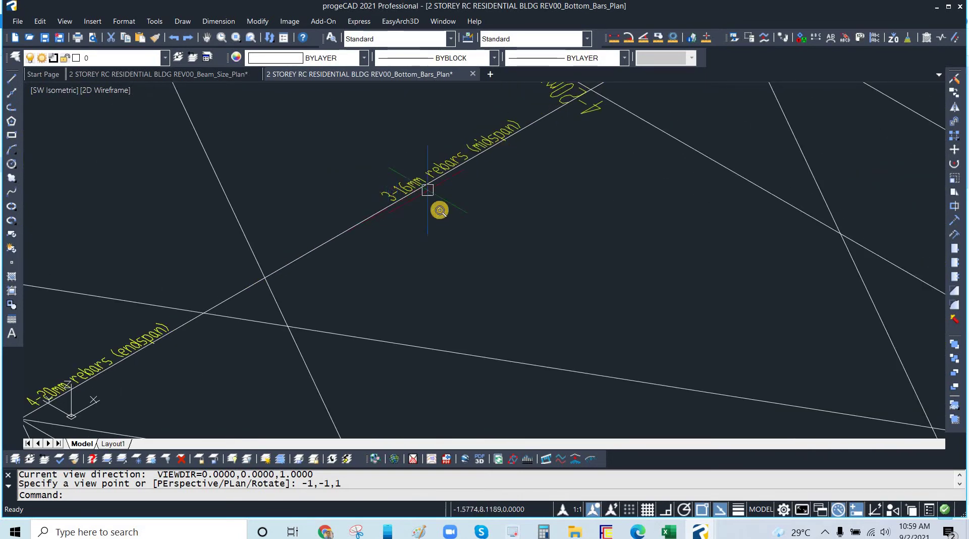
pyautogui.scroll(-2, 494, 156)
pyautogui.moveTo(447, 201); pyautogui.dragTo(506, 167, button='middle')
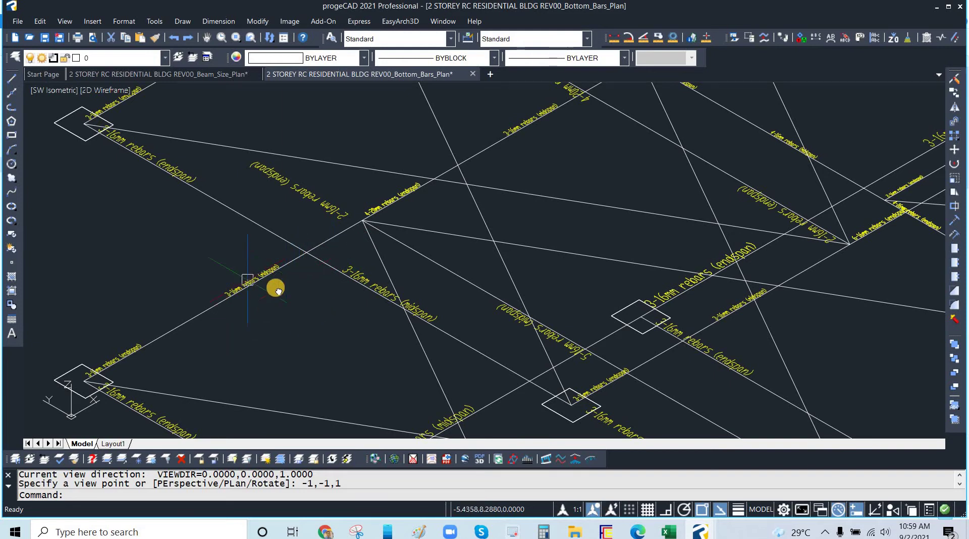
# Compare the midspan and endspan bottom bar labels of the two Level 2 edge beam segments on either side of the junction
pyautogui.scroll(3, 278, 282)
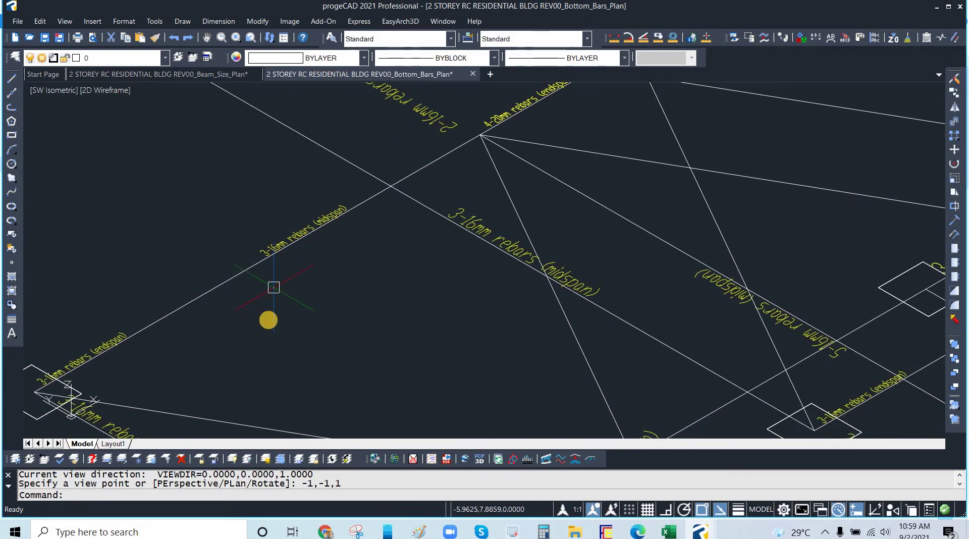
pyautogui.scroll(-2, 268, 320)
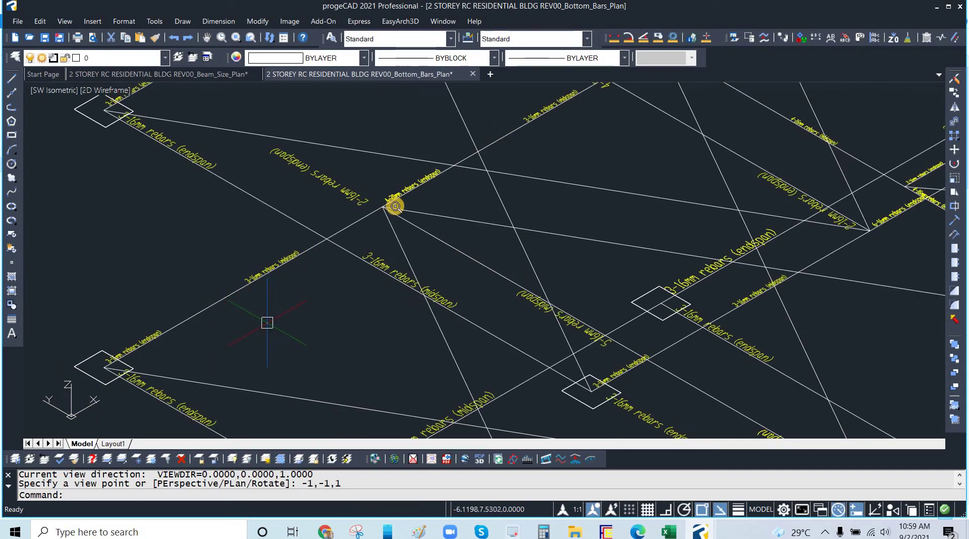
pyautogui.scroll(2, 403, 214)
pyautogui.scroll(-3, 384, 246)
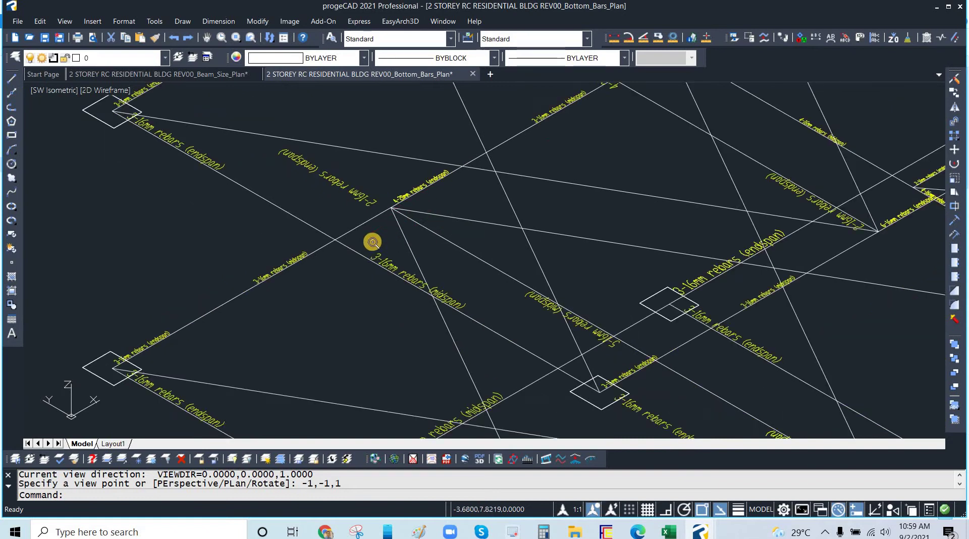
pyautogui.scroll(1, 480, 181)
pyautogui.scroll(-2, 470, 188)
pyautogui.scroll(3, 478, 171)
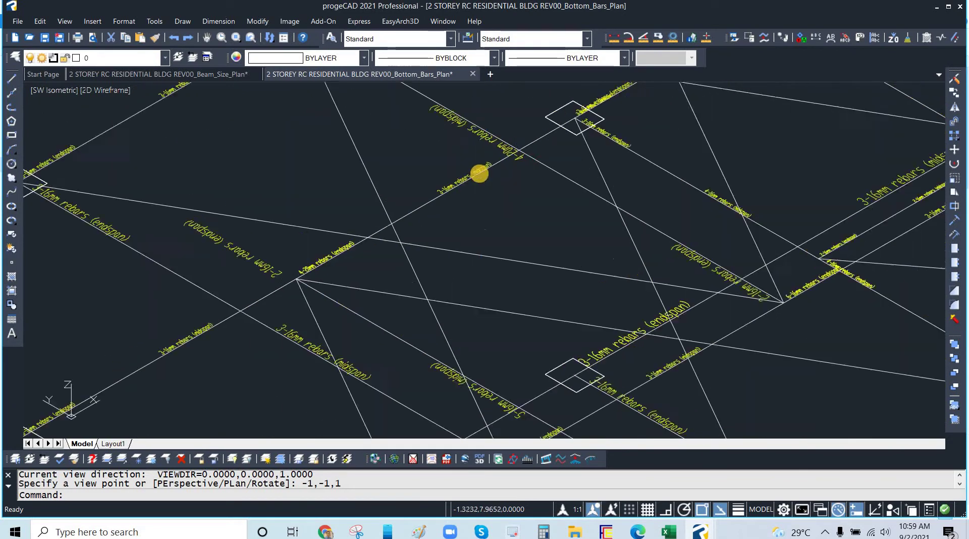
pyautogui.scroll(-1, 434, 233)
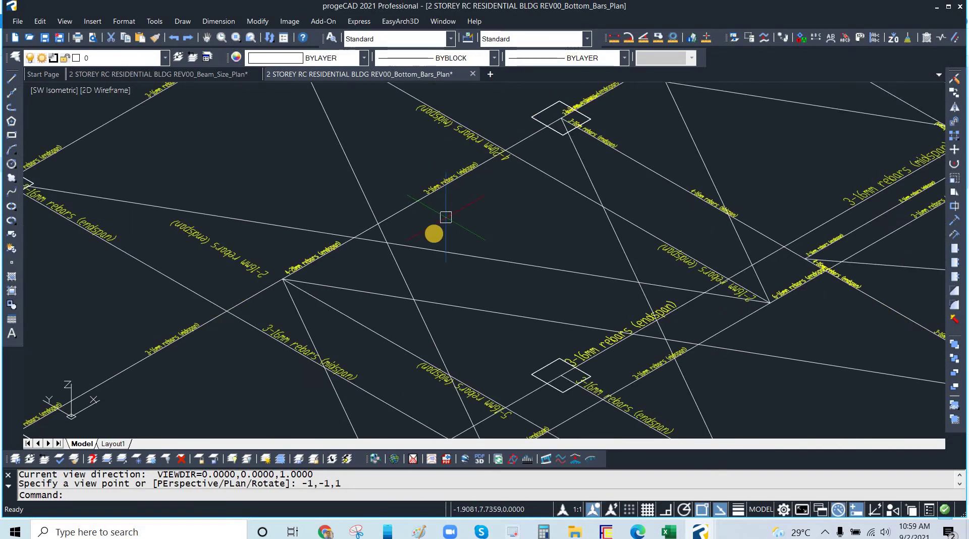
pyautogui.scroll(-1, 439, 227)
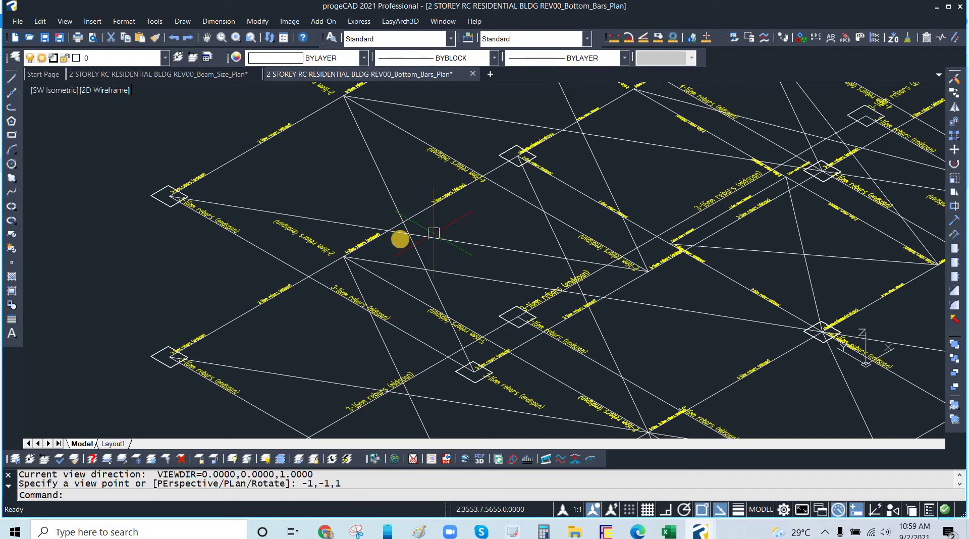
# Recheck the bottom bar labels along the full Level 2 edge beam from the corner column to the next column
pyautogui.scroll(2, 178, 339)
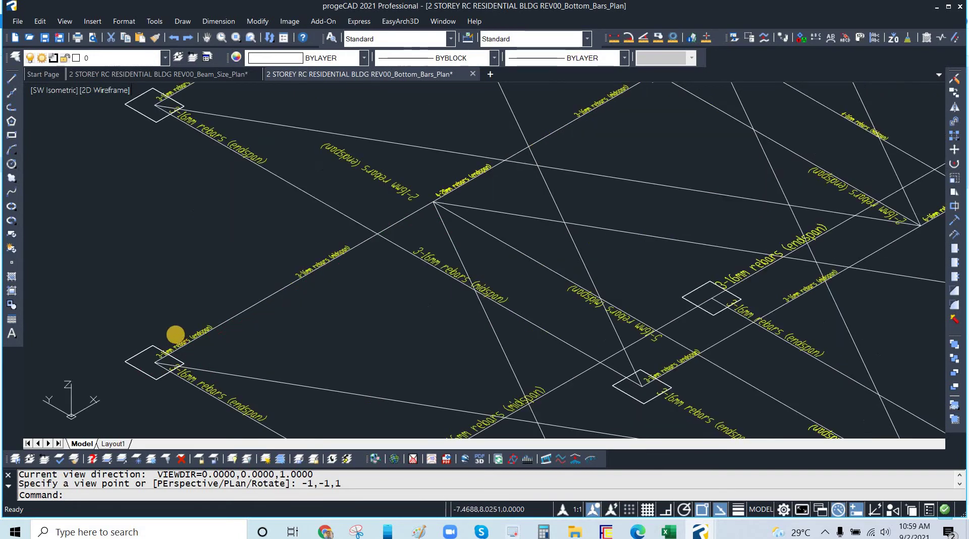
pyautogui.scroll(-2, 413, 232)
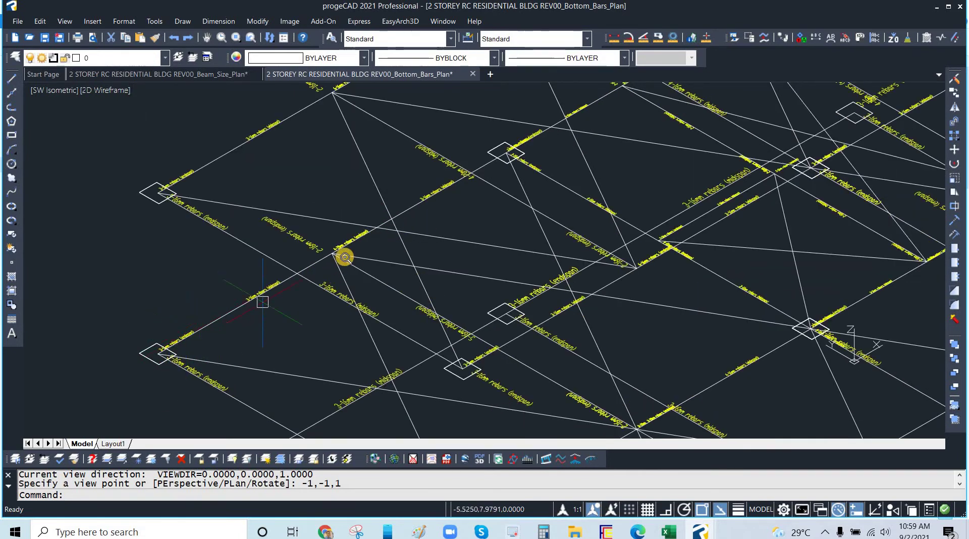
pyautogui.scroll(-1, 353, 237)
pyautogui.scroll(2, 350, 232)
pyautogui.scroll(-2, 429, 186)
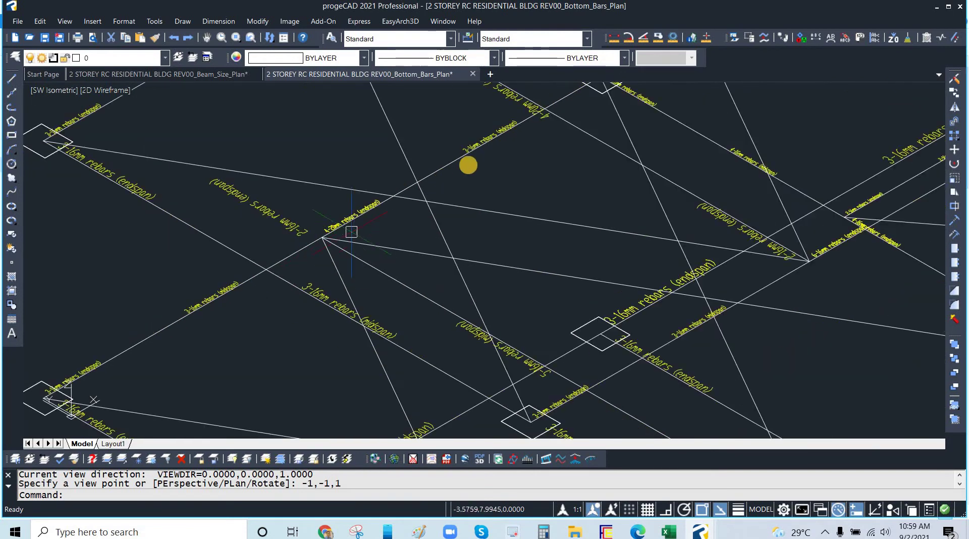
pyautogui.scroll(1, 474, 152)
pyautogui.scroll(1, 459, 183)
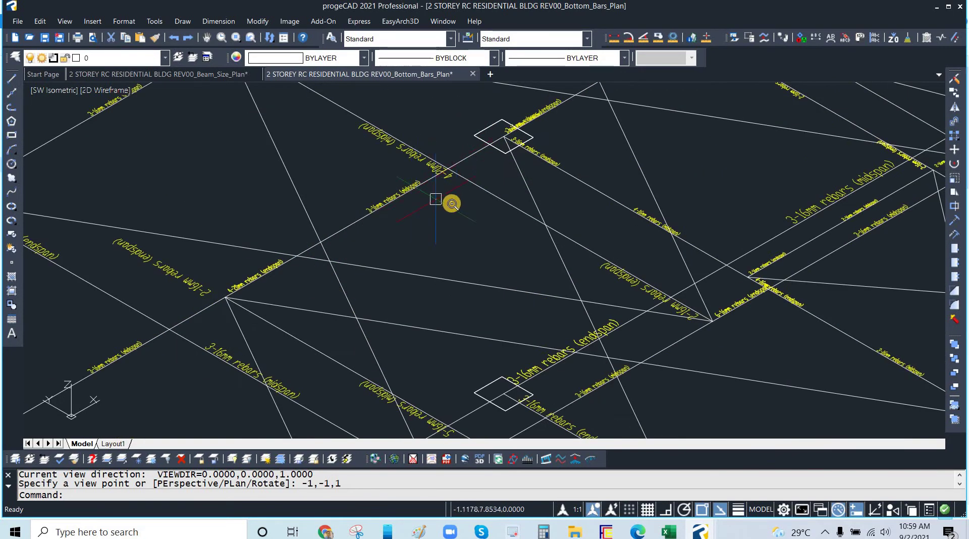
pyautogui.scroll(-1, 429, 232)
pyautogui.scroll(-2, 298, 374)
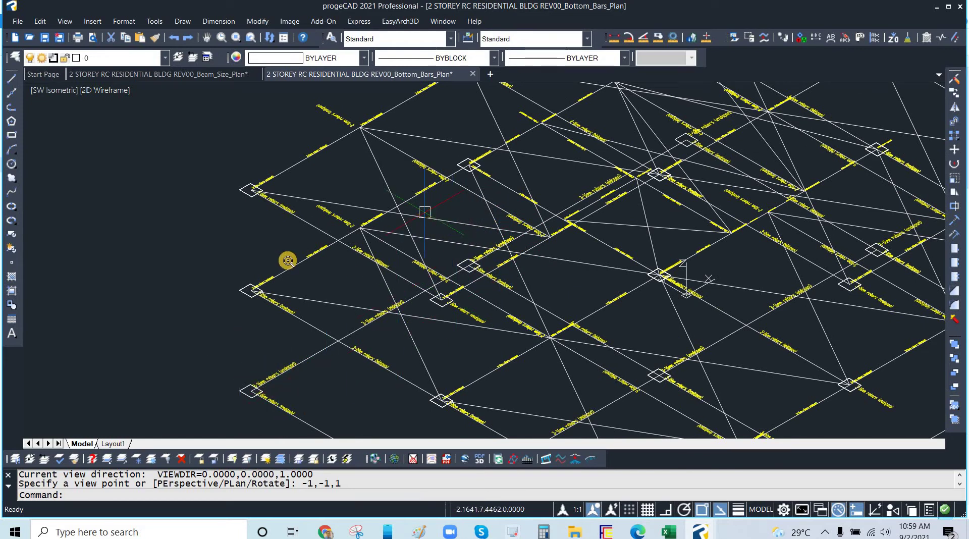
# Look over the complete Level 1, 2 and 3 bottom bar plans with their titles and the far Level 3 edge beam
pyautogui.scroll(-3, 352, 245)
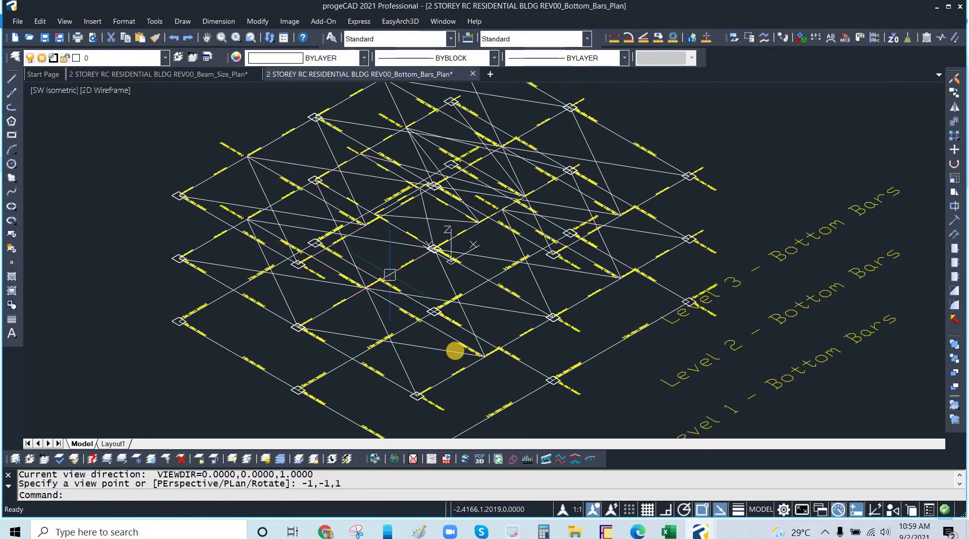
pyautogui.moveTo(454, 403); pyautogui.dragTo(418, 331, button='middle')
pyautogui.scroll(1, 453, 350)
pyautogui.scroll(-1, 407, 327)
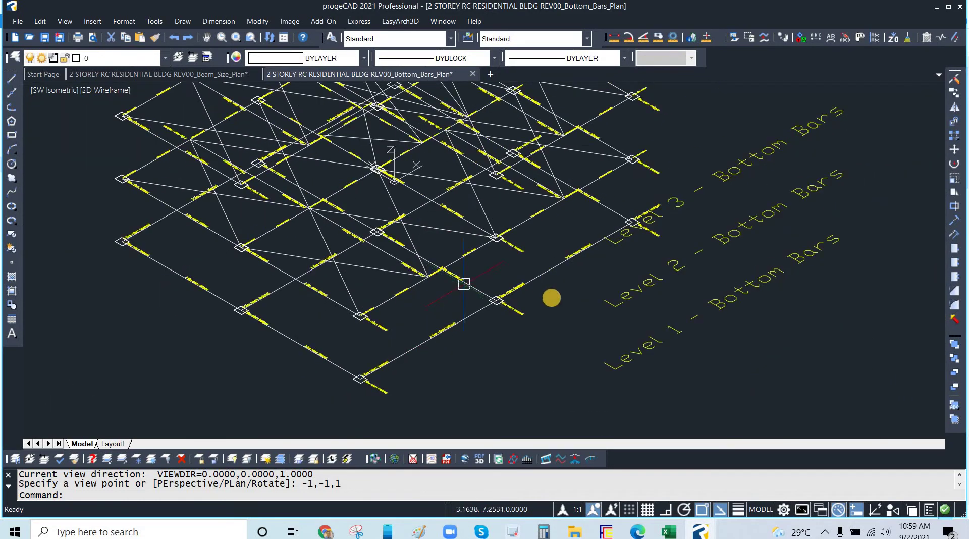
pyautogui.scroll(2, 579, 210)
pyautogui.scroll(1, 587, 198)
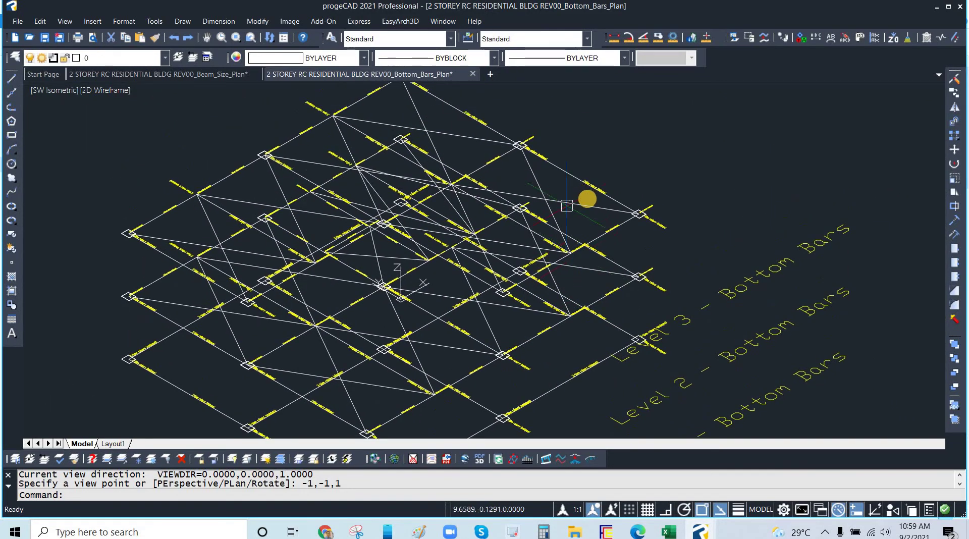
pyautogui.scroll(4, 587, 199)
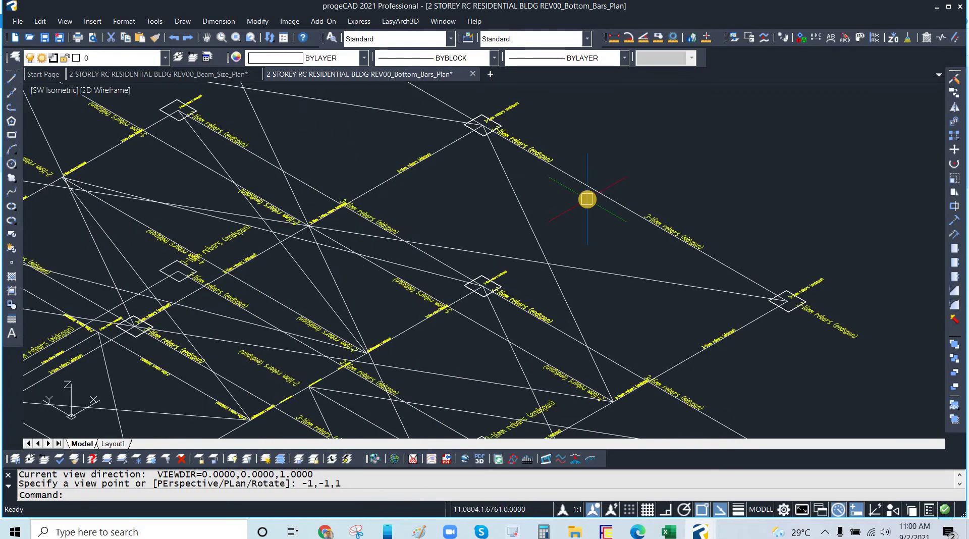
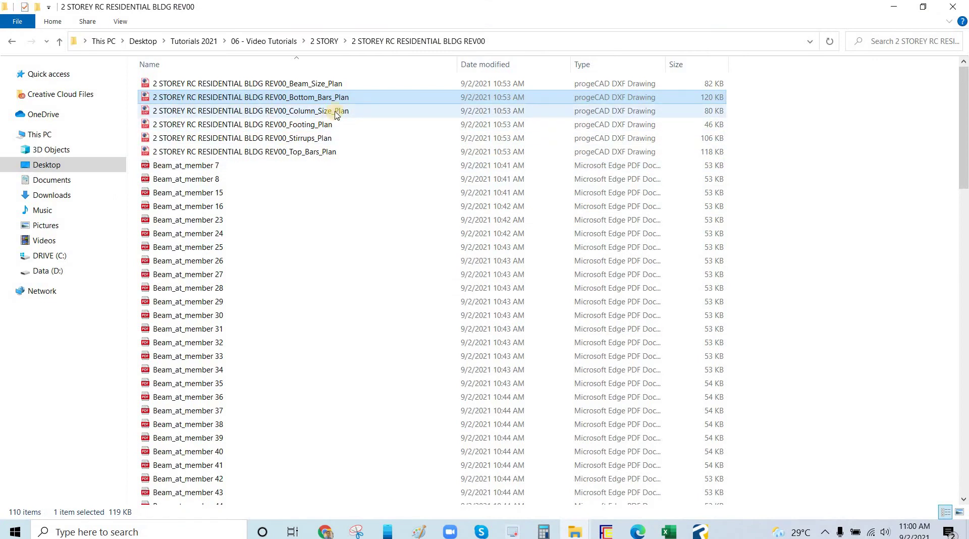
# From the output folder, open the 2 STOREY RC RESIDENTIAL BLDG REV00_Footing_Plan drawing in progeCAD
pyautogui.click(334, 111)
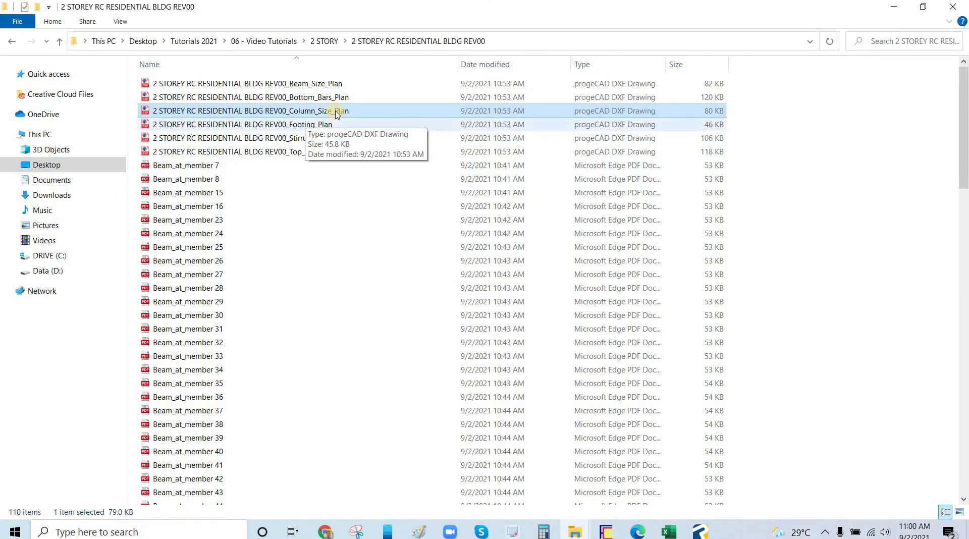
pyautogui.click(302, 126)
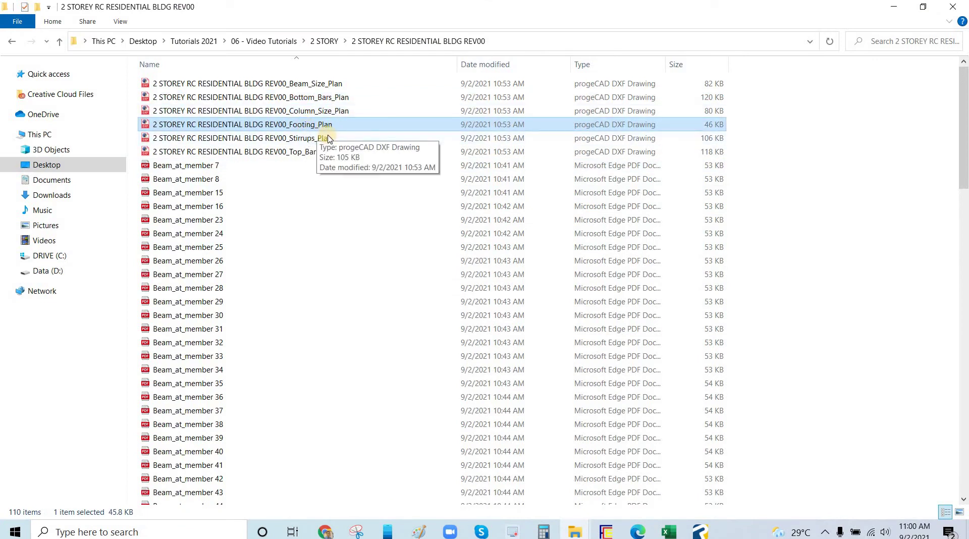
pyautogui.rightClick(305, 124)
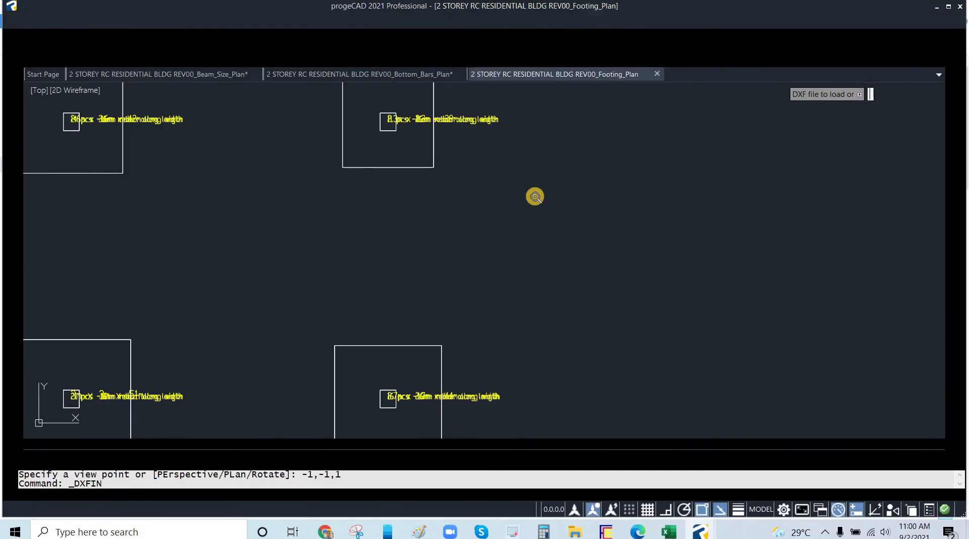
# Look over the complete Foundation Plan with its title, checking the footing outlines and bar labels at all column positions
pyautogui.scroll(-4, 460, 188)
pyautogui.scroll(2, 363, 174)
pyautogui.scroll(8, 311, 163)
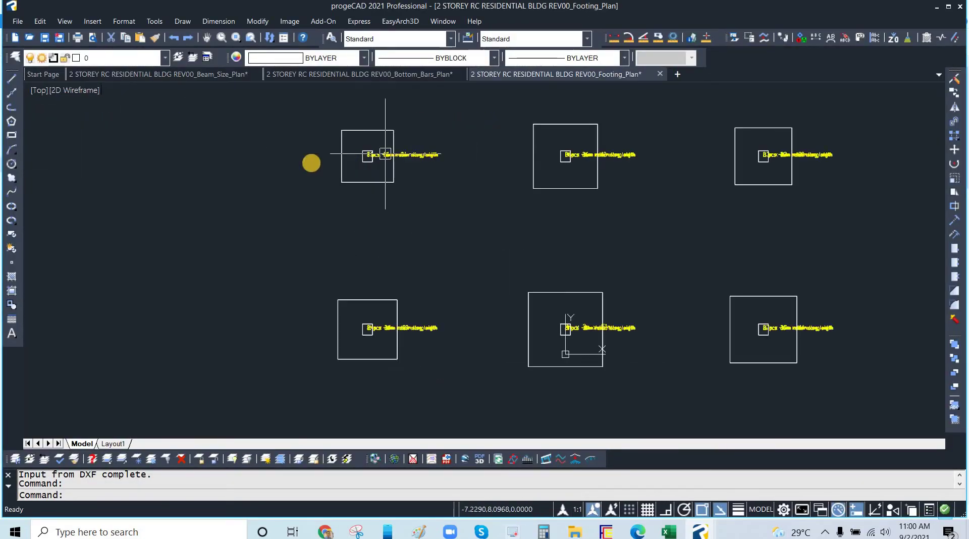
pyautogui.scroll(-5, 370, 161)
pyautogui.scroll(-4, 400, 264)
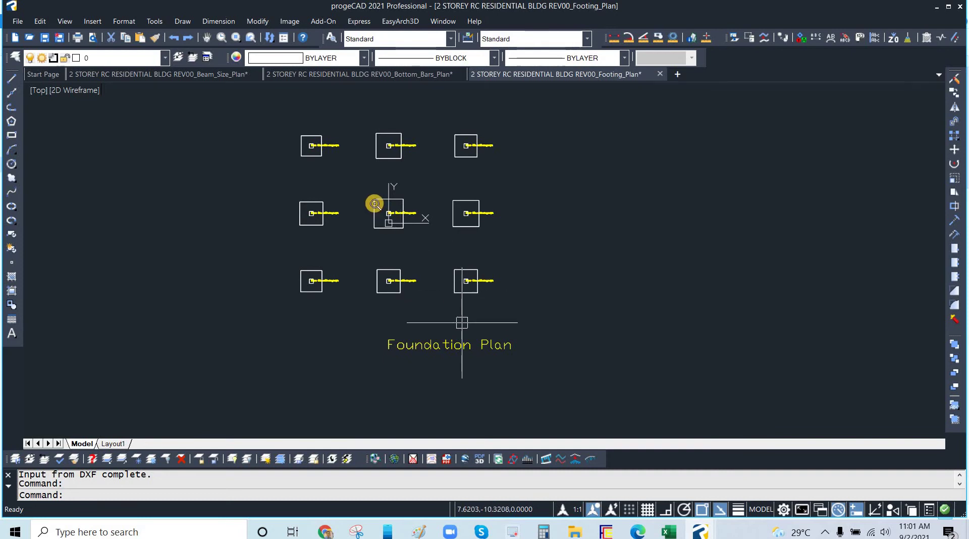
pyautogui.moveTo(465, 338); pyautogui.dragTo(458, 305, button='middle')
pyautogui.scroll(1, 376, 207)
pyautogui.moveTo(510, 197); pyautogui.dragTo(538, 283, button='middle')
pyautogui.scroll(-1, 427, 252)
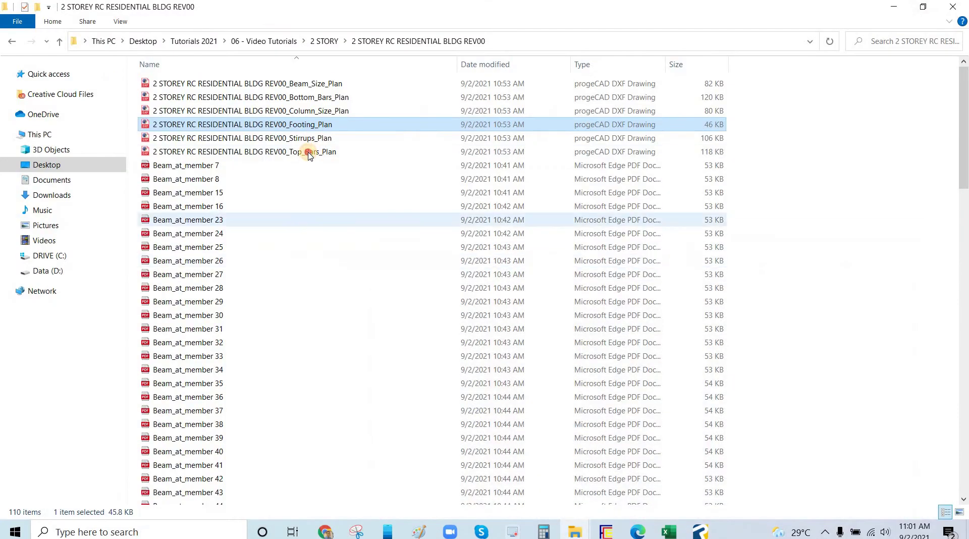
# From the output folder, open the 2 STOREY RC RESIDENTIAL BLDG REV00_Stirrups_Plan drawing in progeCAD
pyautogui.click(325, 138)
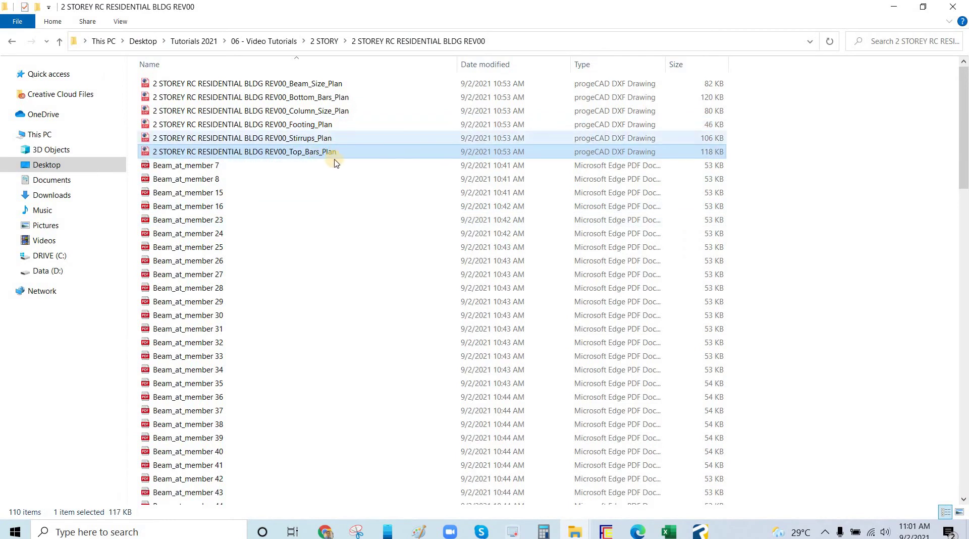
pyautogui.click(326, 152)
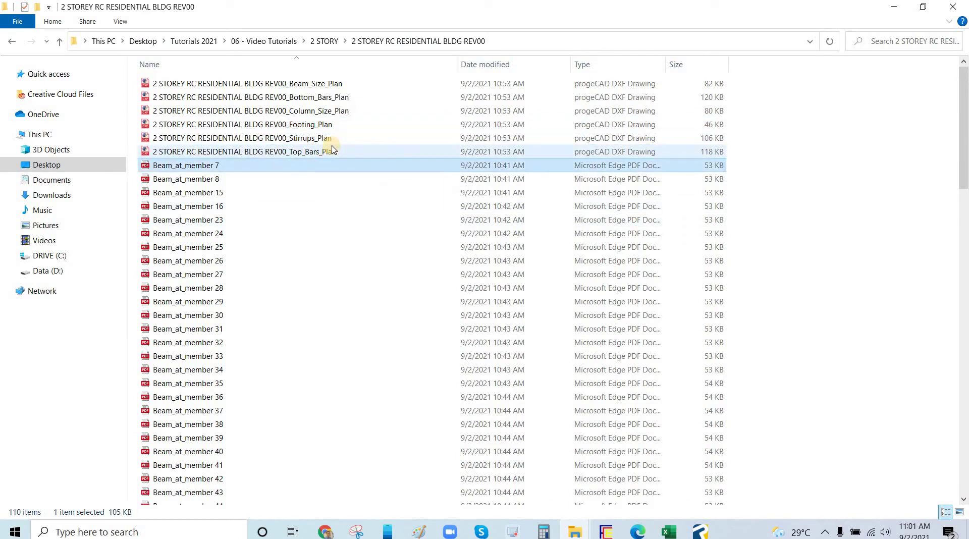
pyautogui.rightClick(339, 139)
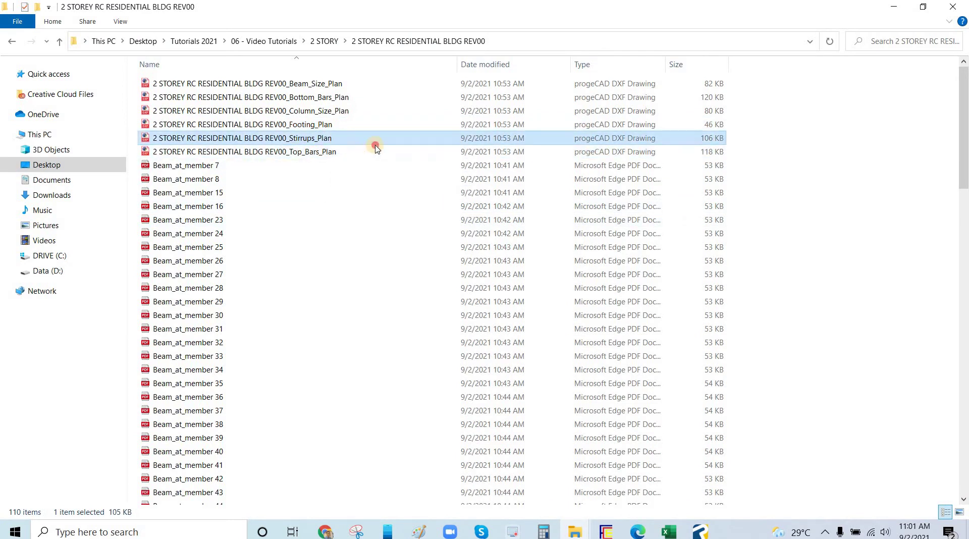
pyautogui.click(561, 149)
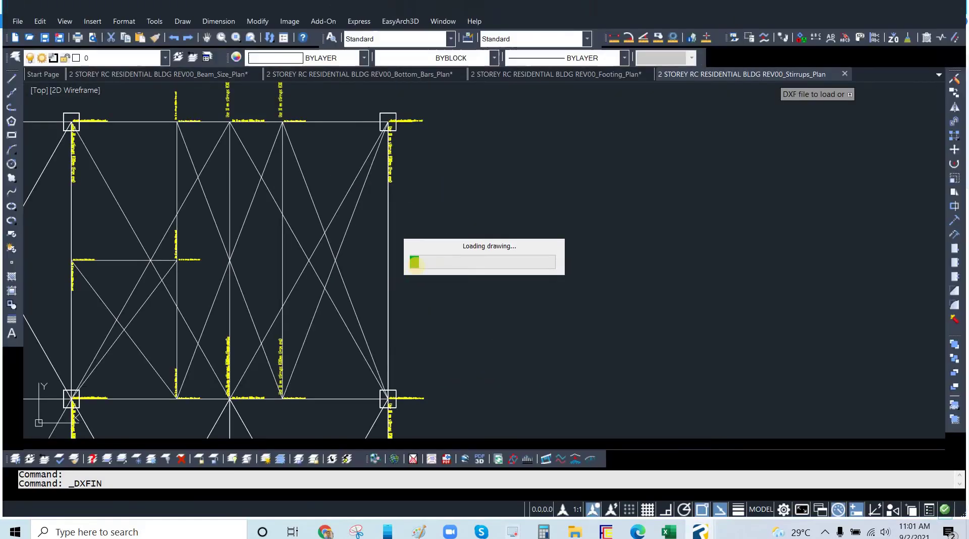
# Examine the Stirrups Plan and read the stirrup size and spacing label at the middle of the lower edge beam
pyautogui.scroll(-8, 530, 199)
pyautogui.scroll(6, 526, 229)
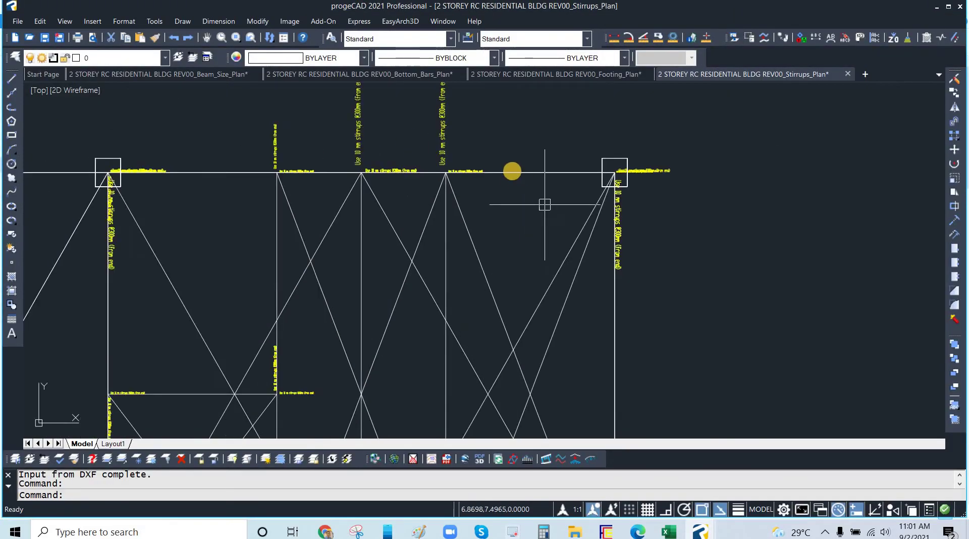
pyautogui.scroll(-5, 444, 301)
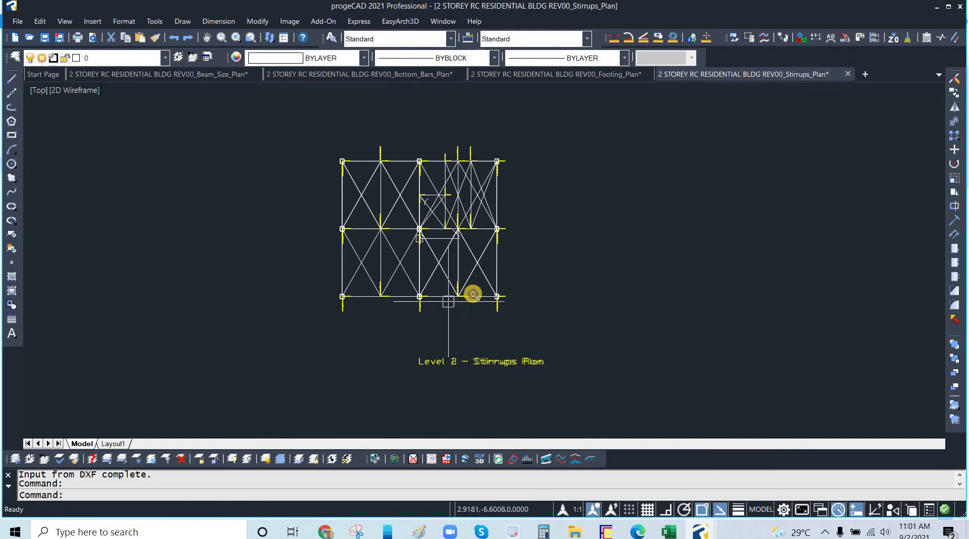
pyautogui.scroll(6, 472, 293)
pyautogui.scroll(8, 486, 273)
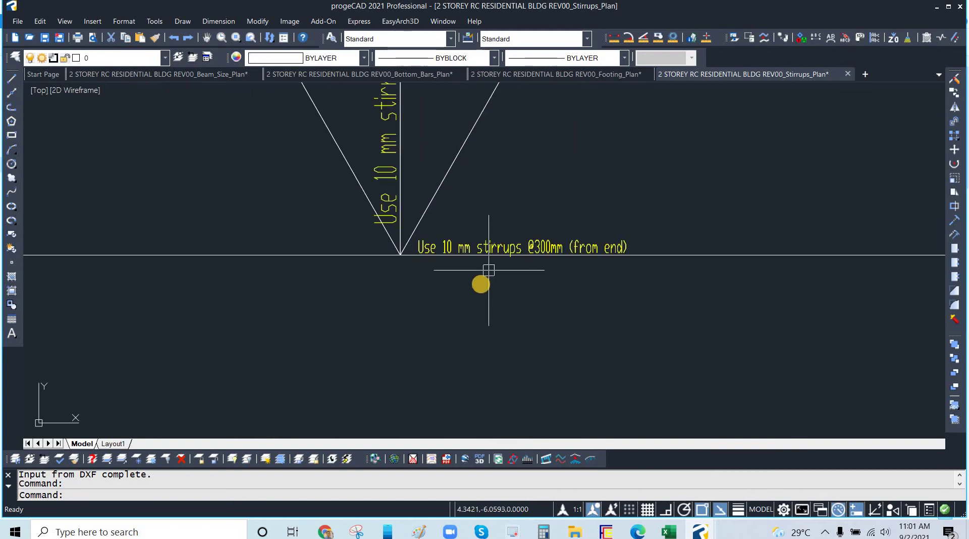
pyautogui.scroll(-1, 480, 281)
pyautogui.scroll(-5, 449, 291)
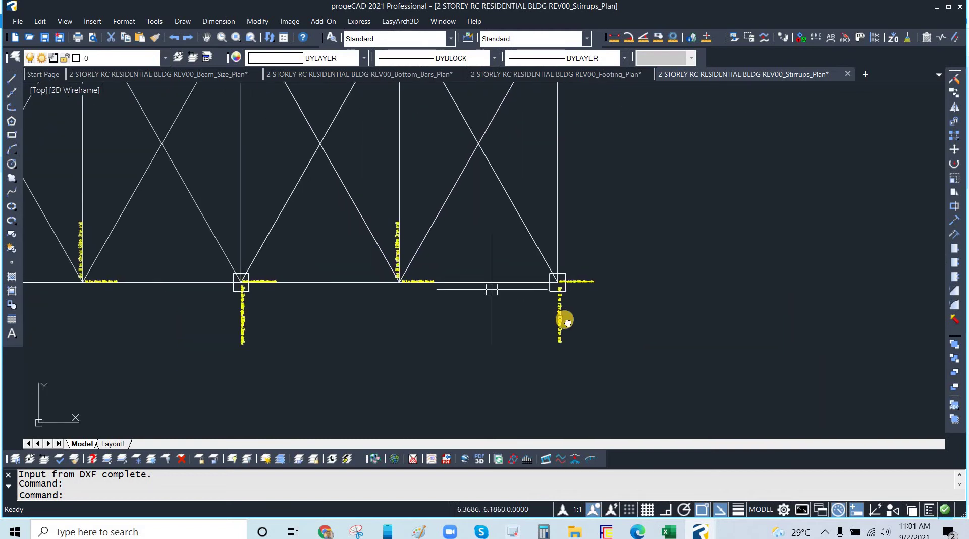
pyautogui.scroll(-3, 594, 344)
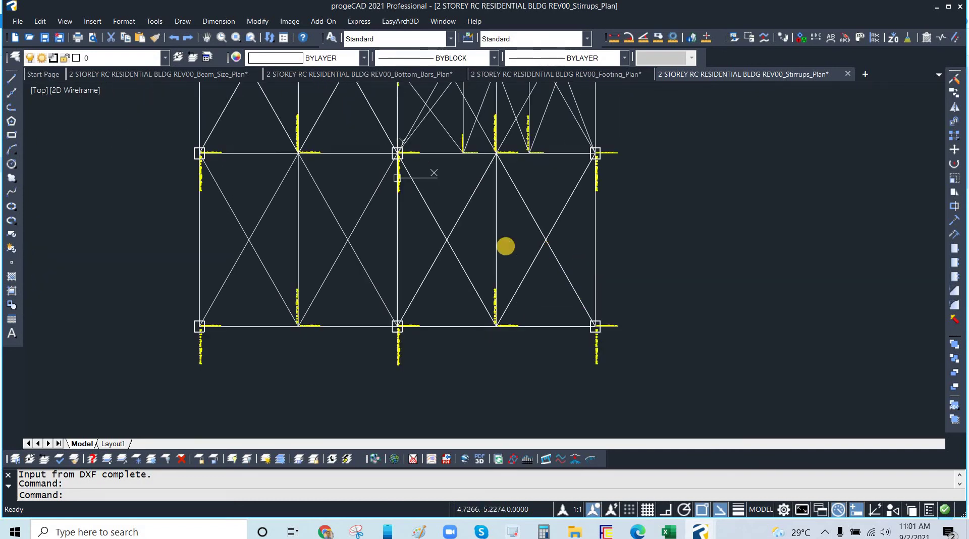
# Check the stirrup labels along the upper edge beam and view the whole framing layout of the Stirrups Plan
pyautogui.scroll(-3, 484, 222)
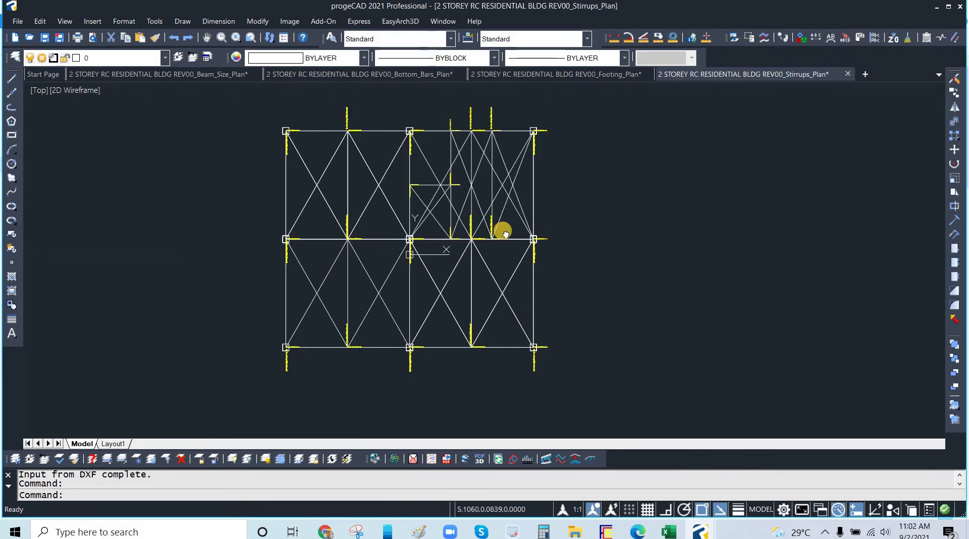
pyautogui.moveTo(485, 223); pyautogui.dragTo(502, 231, button='middle')
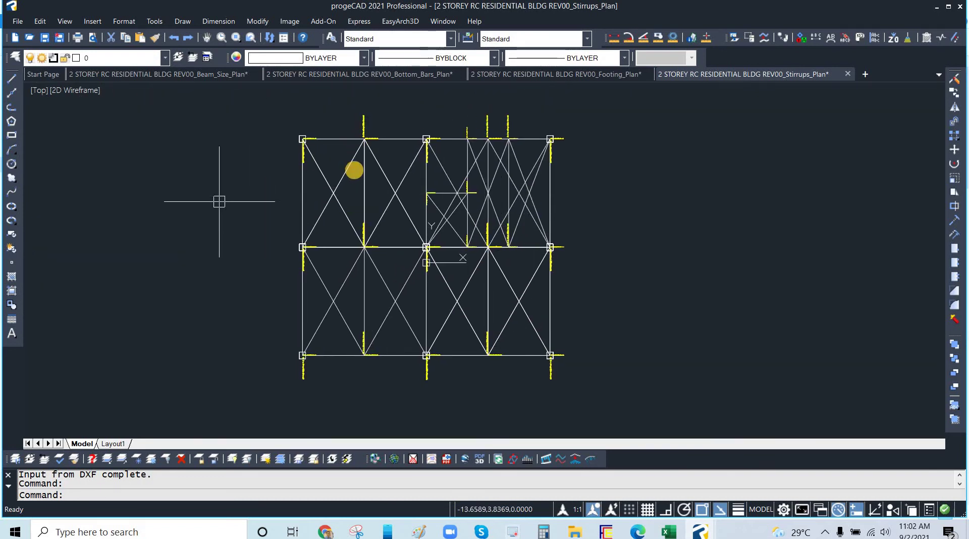
pyautogui.scroll(5, 365, 156)
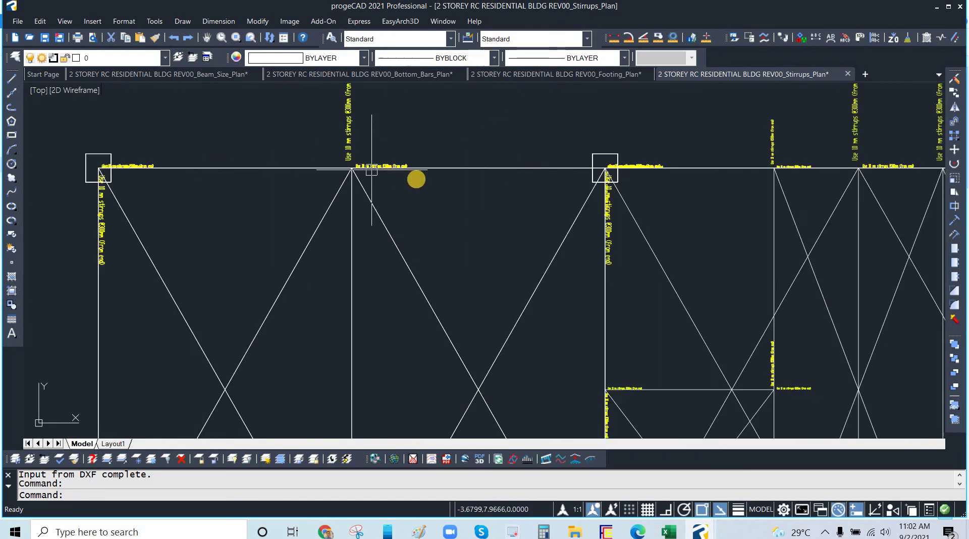
pyautogui.scroll(-2, 390, 169)
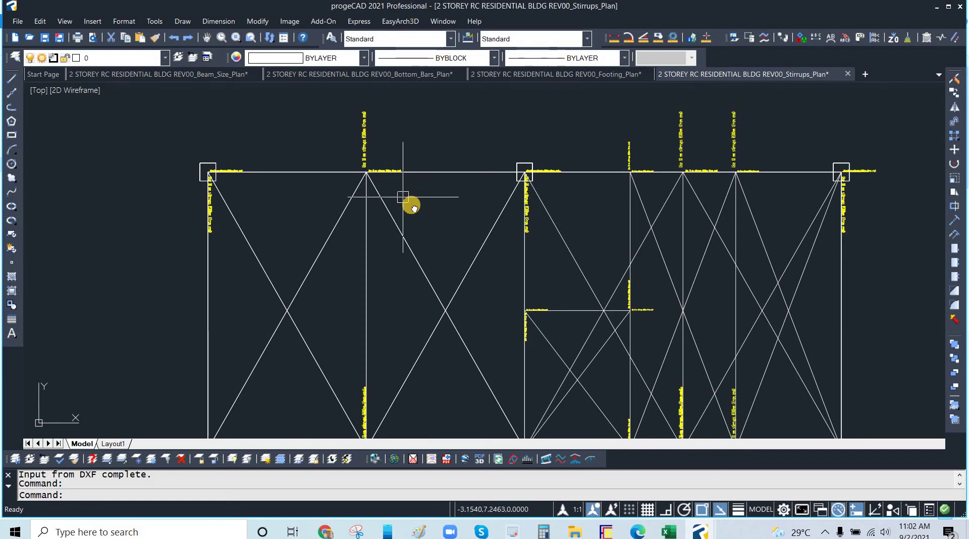
pyautogui.moveTo(433, 207); pyautogui.dragTo(399, 195, button='middle')
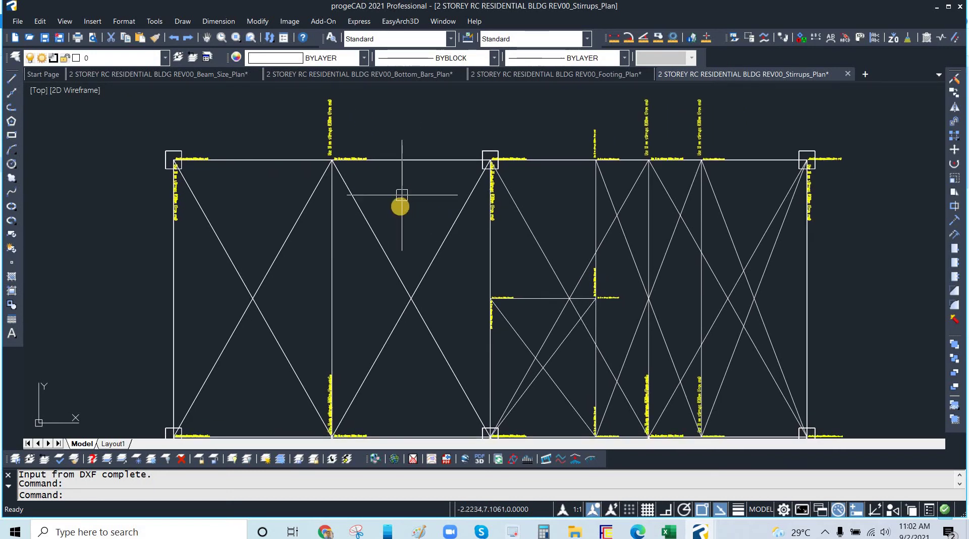
pyautogui.moveTo(458, 221); pyautogui.dragTo(405, 205, button='middle')
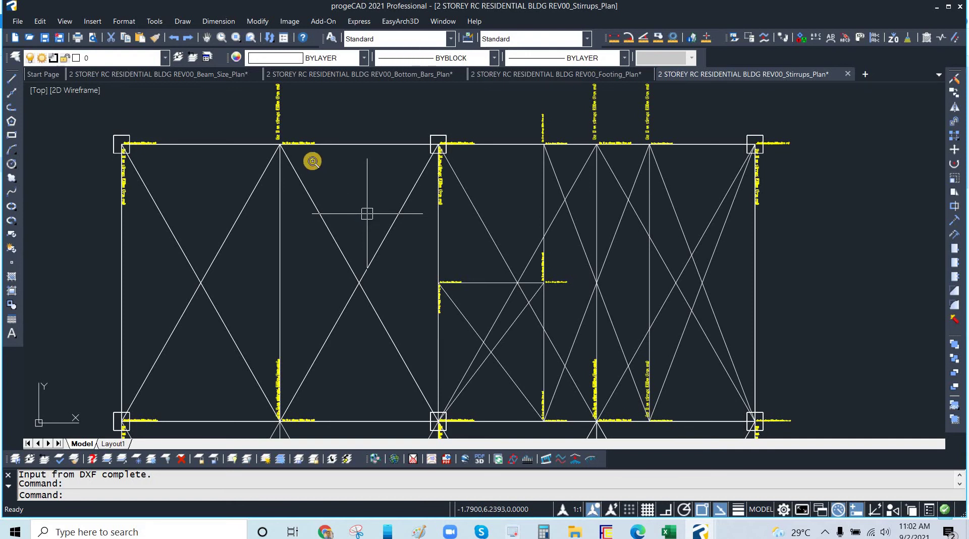
pyautogui.scroll(-4, 313, 161)
pyautogui.moveTo(559, 362); pyautogui.dragTo(564, 354, button='middle')
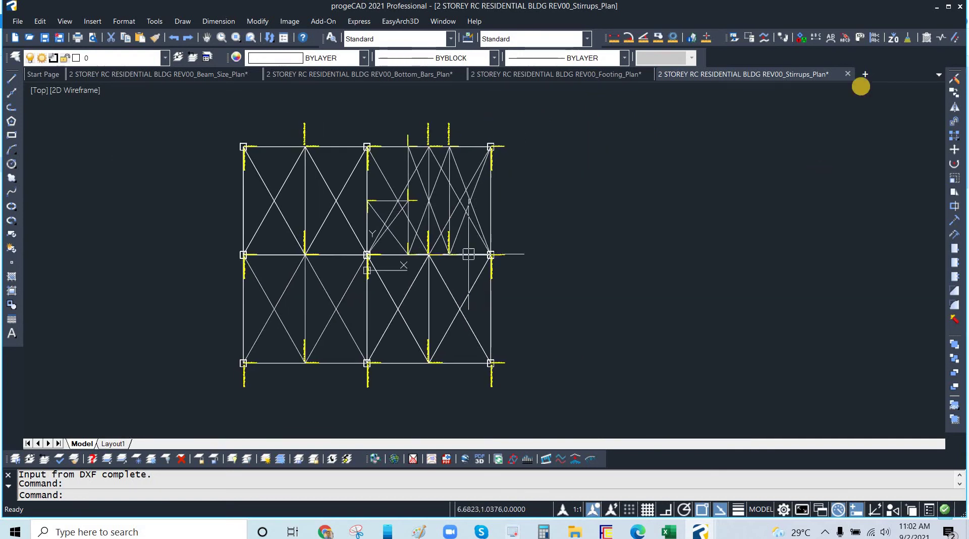
# Return to the output folder and open the Beam_at_member 8 PDF design sheet in a maximized window
pyautogui.click(936, 7)
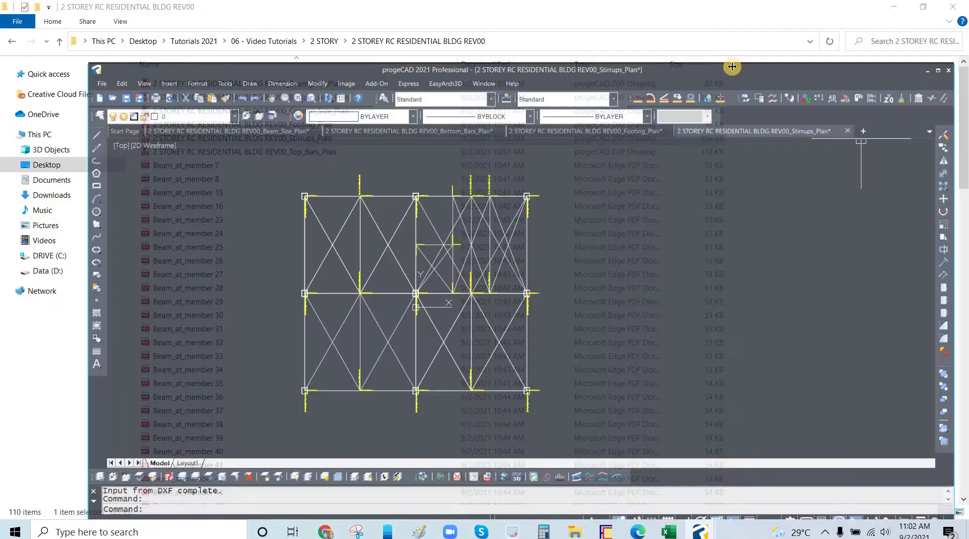
pyautogui.click(328, 45)
pyautogui.click(329, 45)
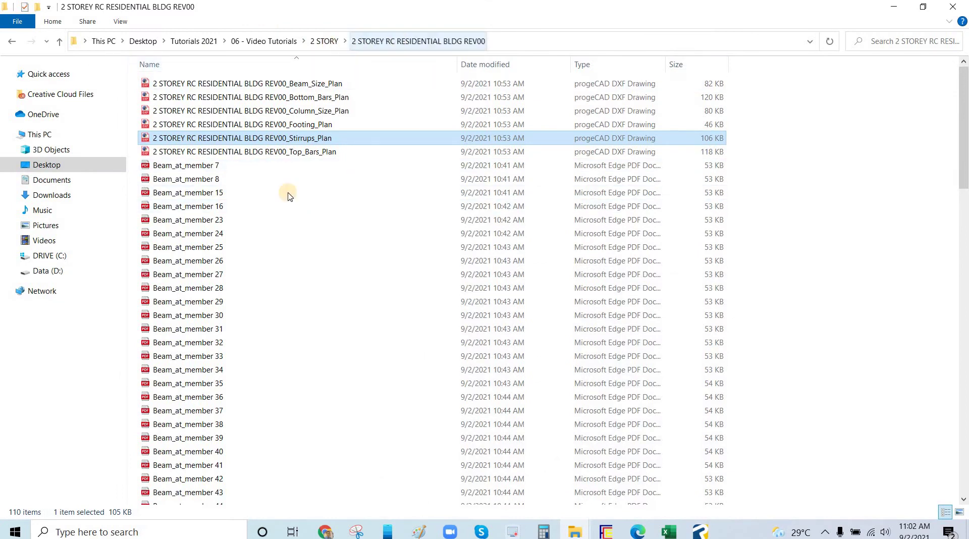
pyautogui.press('Return')
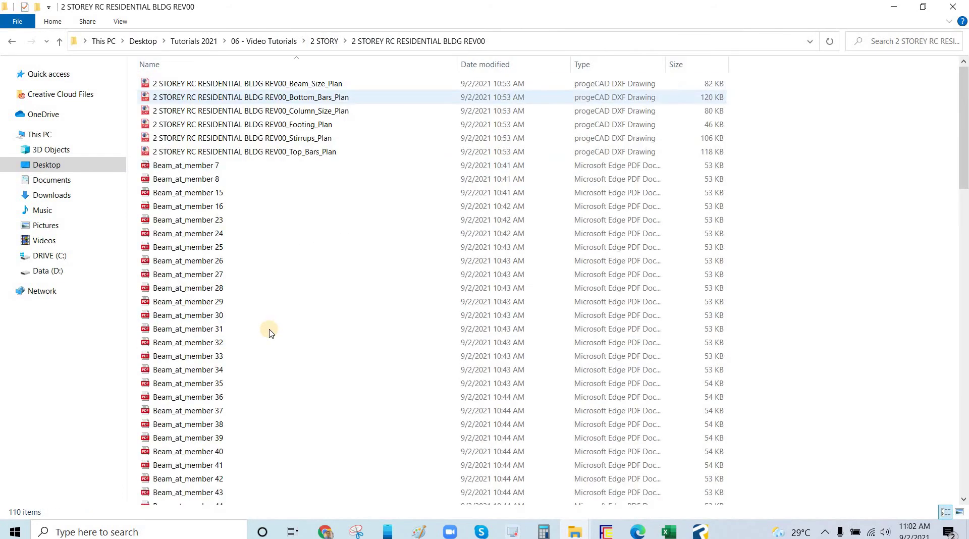
pyautogui.scroll(-5, 238, 184)
pyautogui.scroll(5, 234, 182)
pyautogui.doubleClick(219, 180)
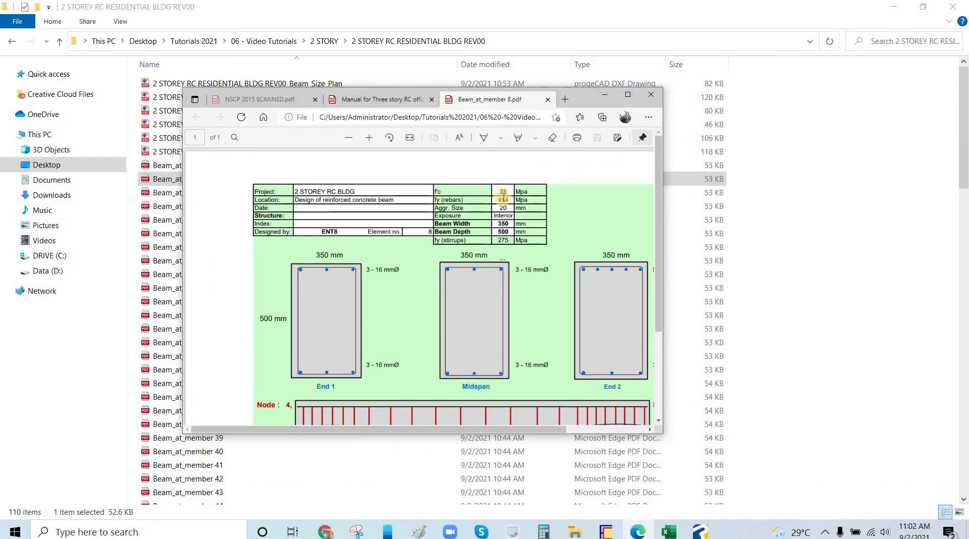
pyautogui.click(628, 96)
pyautogui.scroll(2, 429, 262)
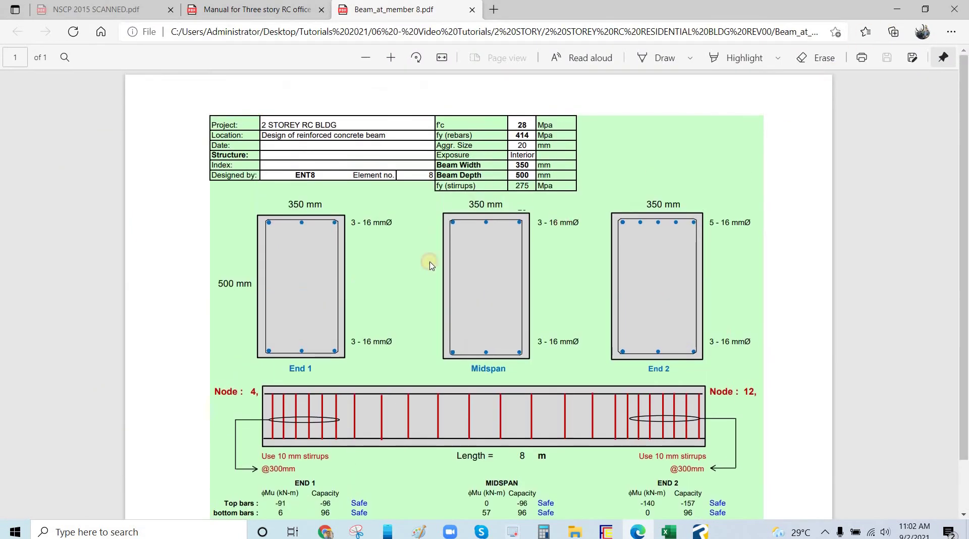
# Return to the output folder and open the Rect_Column_at_member 61 PDF design sheet
pyautogui.click(896, 9)
pyautogui.scroll(-10, 263, 344)
pyautogui.scroll(-15, 253, 303)
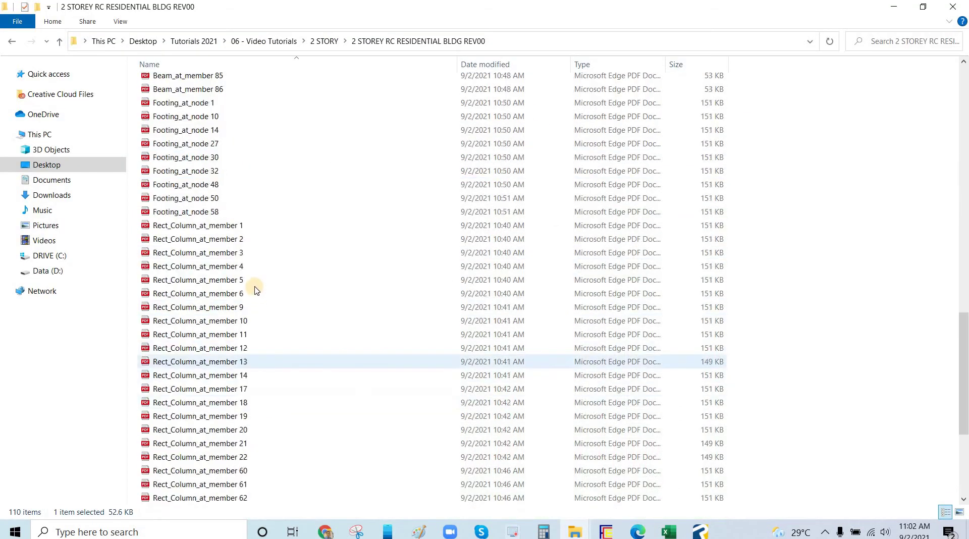
pyautogui.click(253, 280)
pyautogui.press('Return')
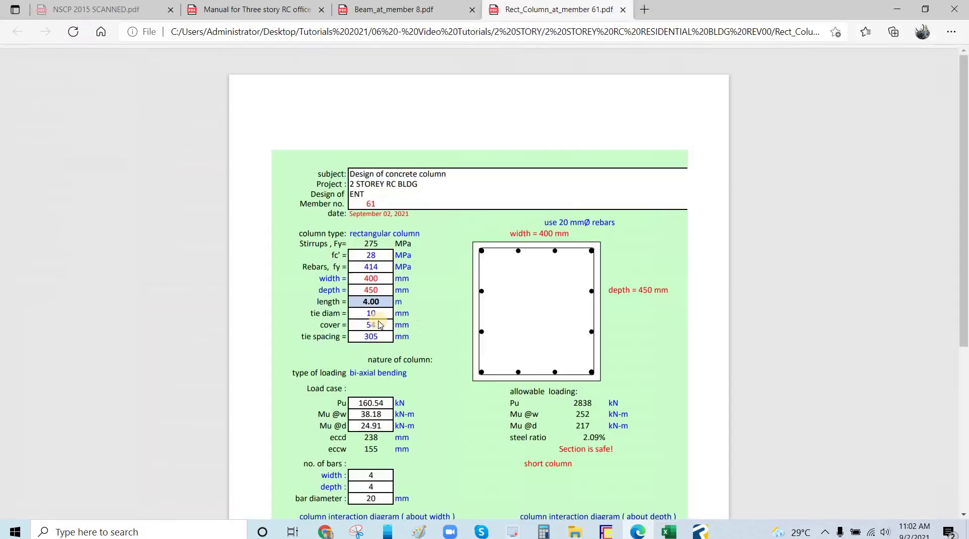
# Review the member 61 column sheet and mark freehand red crossties between opposite intermediate bars on the column cross-section
pyautogui.scroll(-8, 728, 195)
pyautogui.scroll(8, 568, 315)
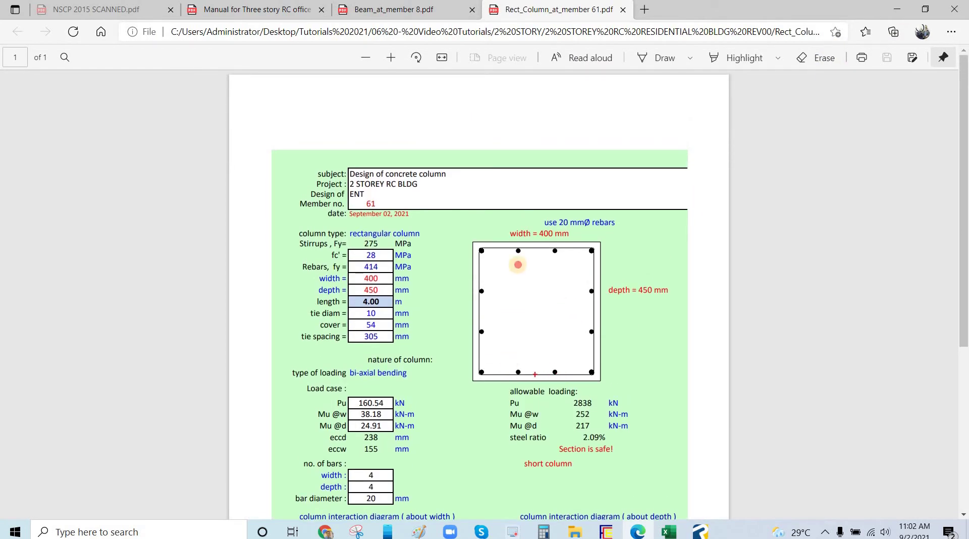
pyautogui.moveTo(518, 374)
pyautogui.mouseDown()
pyautogui.moveTo(513, 297)
pyautogui.moveTo(527, 258)
pyautogui.mouseUp()
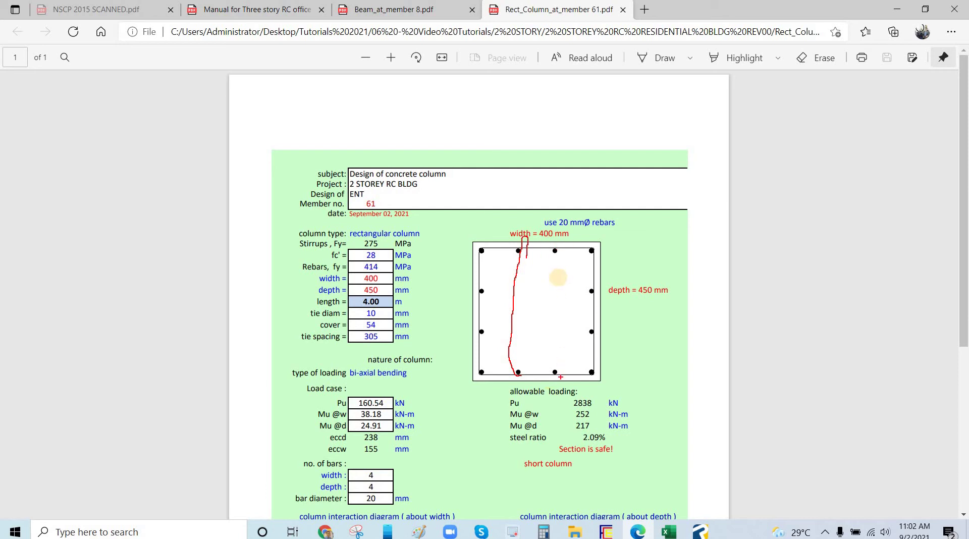
pyautogui.moveTo(562, 376)
pyautogui.mouseDown()
pyautogui.moveTo(550, 261)
pyautogui.moveTo(571, 300)
pyautogui.mouseUp()
pyautogui.moveTo(465, 327); pyautogui.dragTo(622, 336)
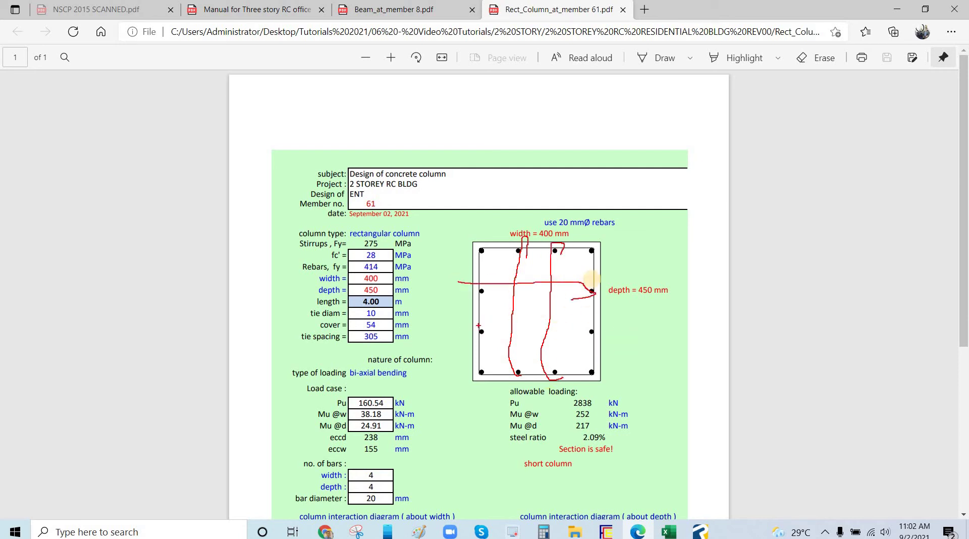
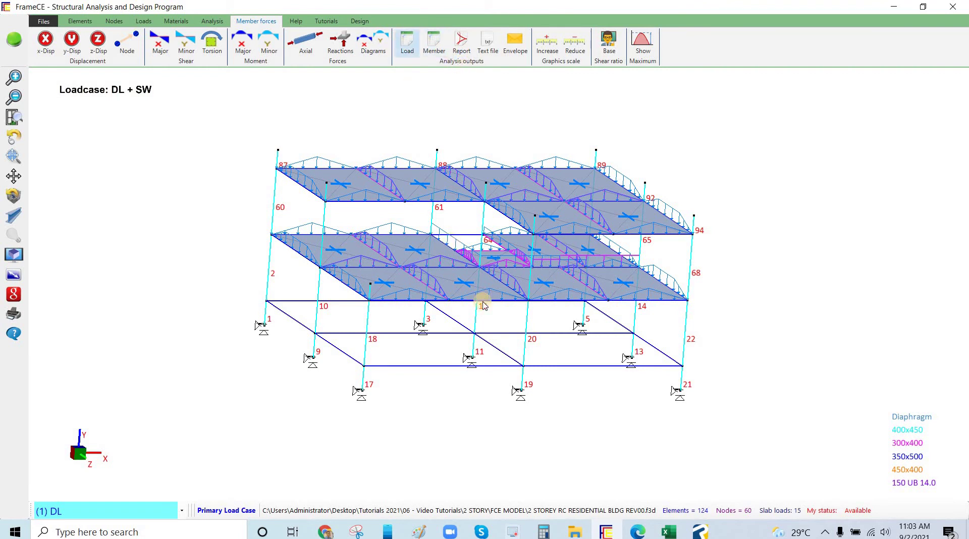
# Output the load-case analysis results from FrameCE, look through the Tabuluate_Design_Shedule workbook and bring up the FrameCE-results workbook in Excel
pyautogui.click(407, 43)
pyautogui.click(457, 288)
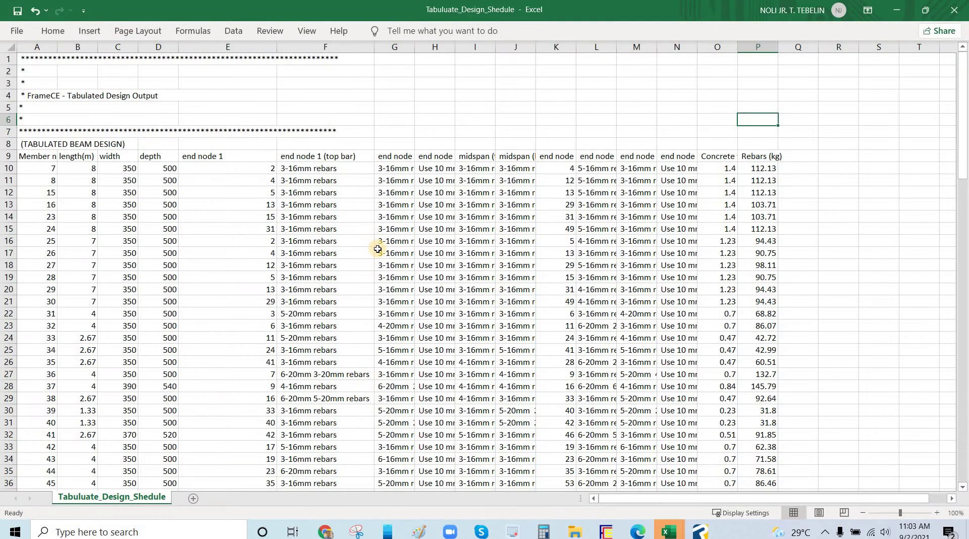
pyautogui.click(374, 250)
pyautogui.scroll(-5, 832, 318)
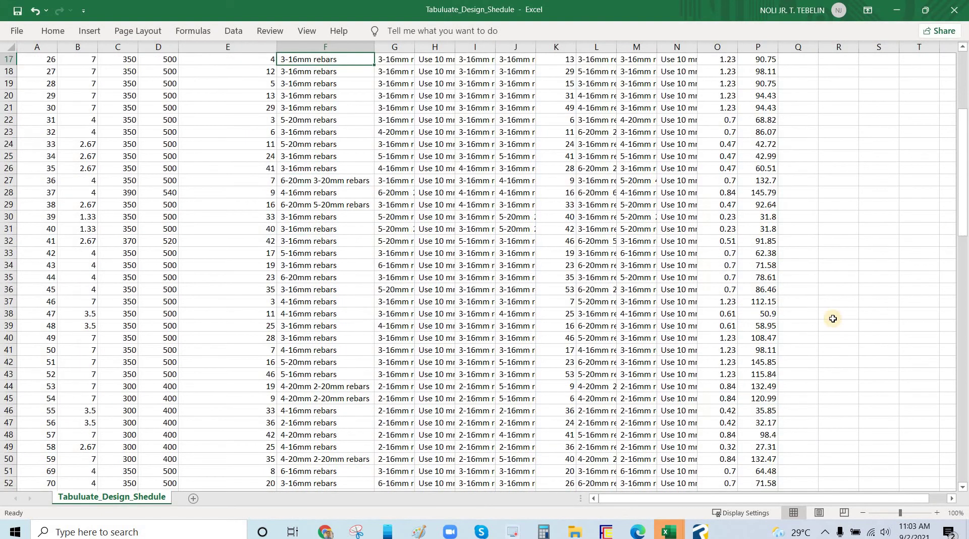
pyautogui.scroll(6, 833, 318)
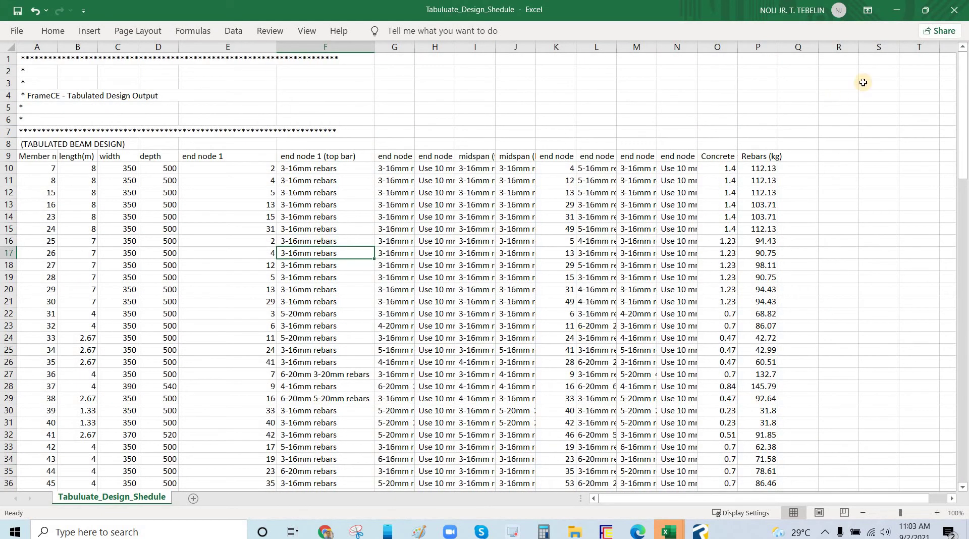
pyautogui.click(897, 10)
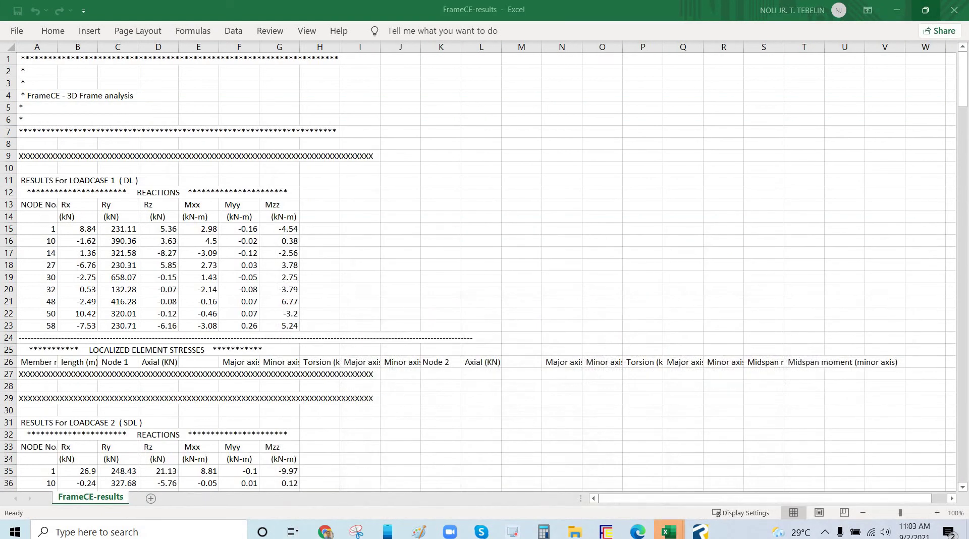
pyautogui.click(690, 514)
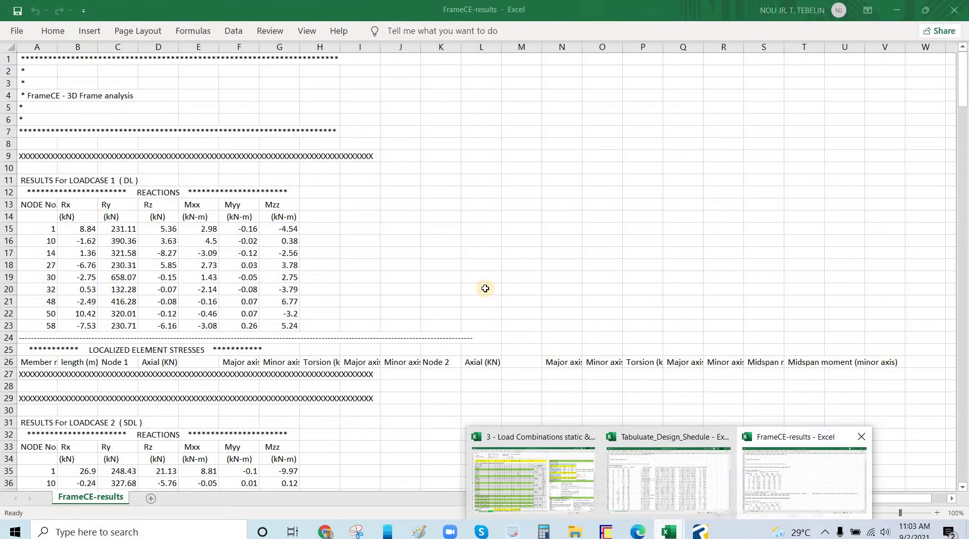
# Look through the node reaction tables for each load case in the FrameCE-results workbook and return to its beginning
pyautogui.click(496, 280)
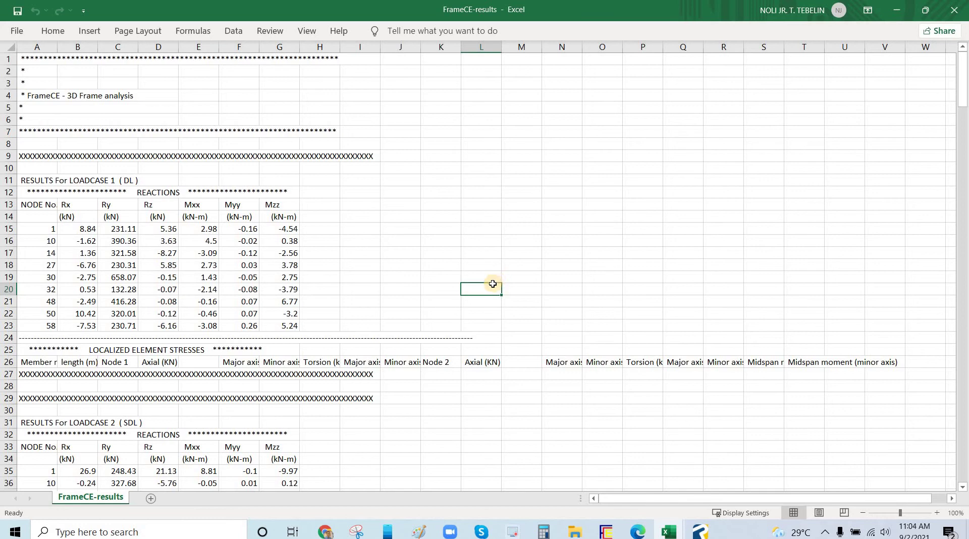
pyautogui.scroll(-19, 484, 306)
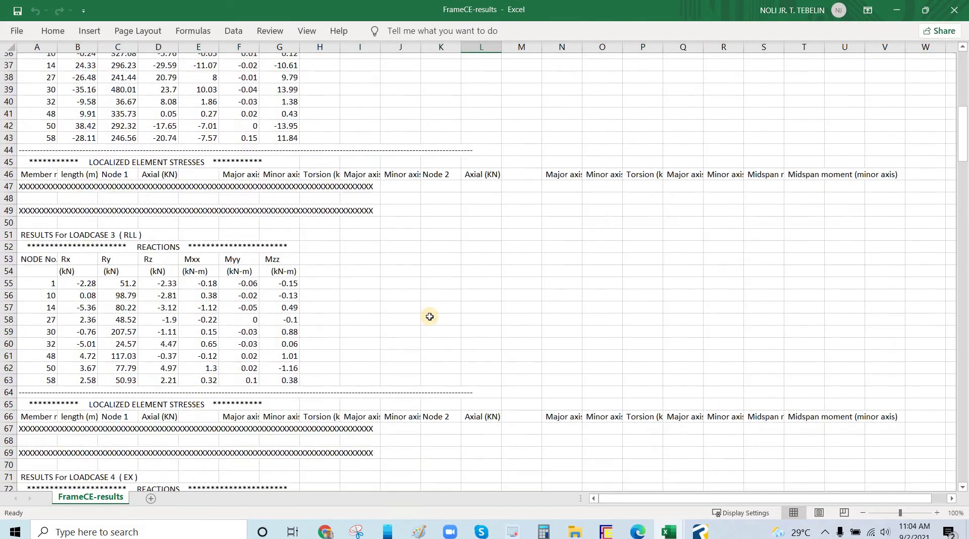
pyautogui.scroll(-20, 427, 321)
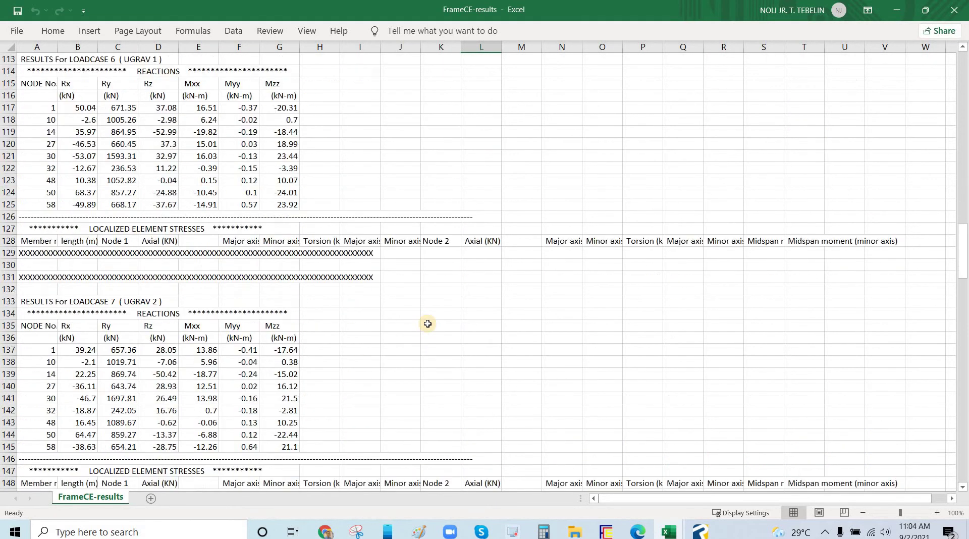
pyautogui.scroll(-8, 427, 324)
pyautogui.scroll(16, 454, 320)
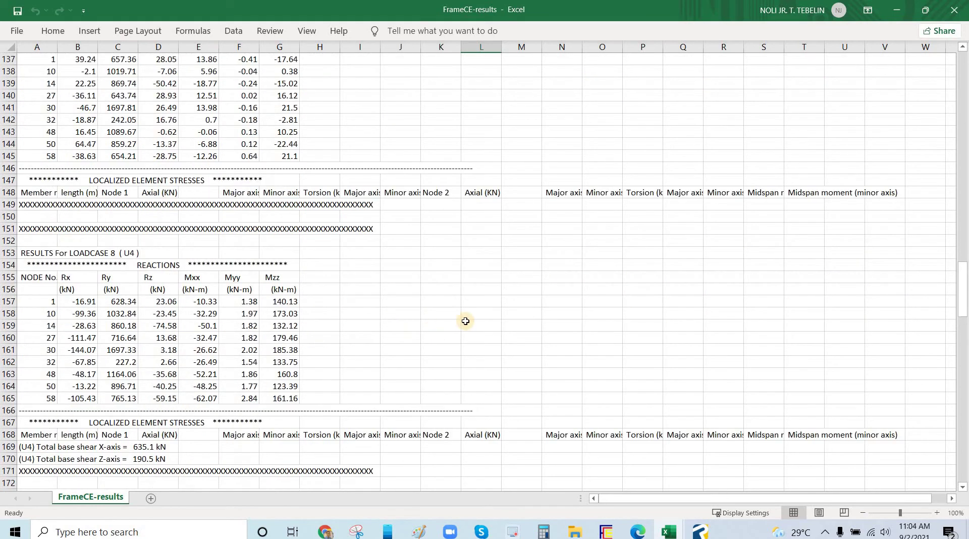
pyautogui.scroll(20, 518, 246)
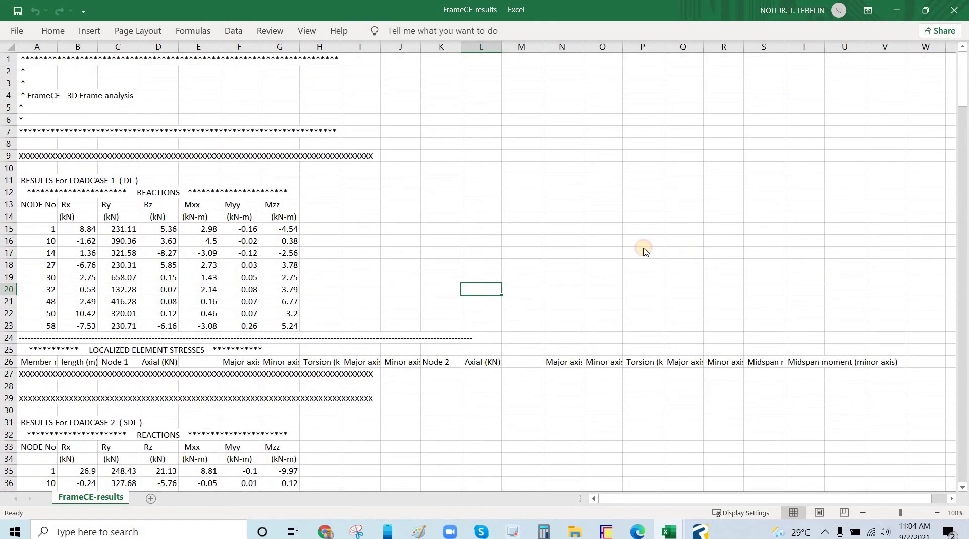
# Switch back to the FrameCE model and try to output the member-force envelope without any members selected
pyautogui.hotkey('alt', 'Tab')
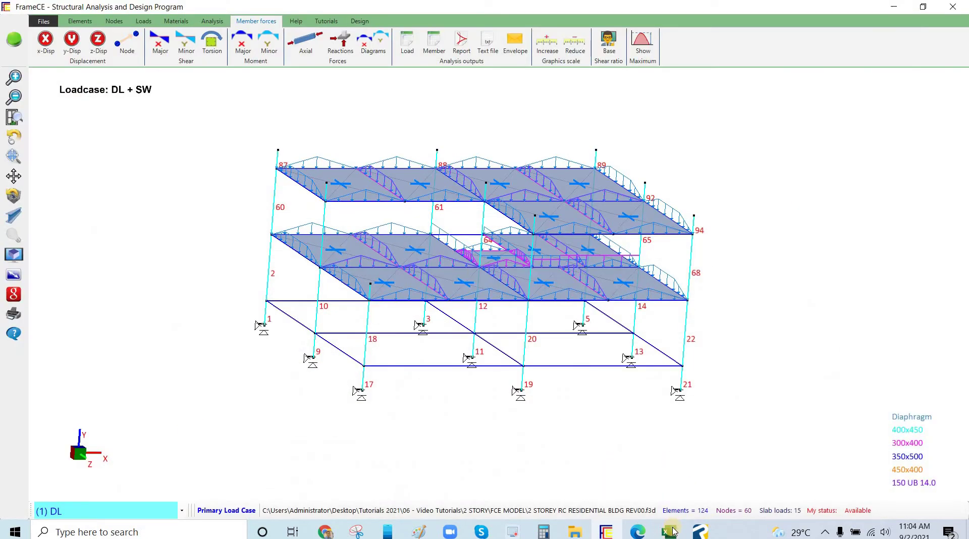
pyautogui.click(673, 531)
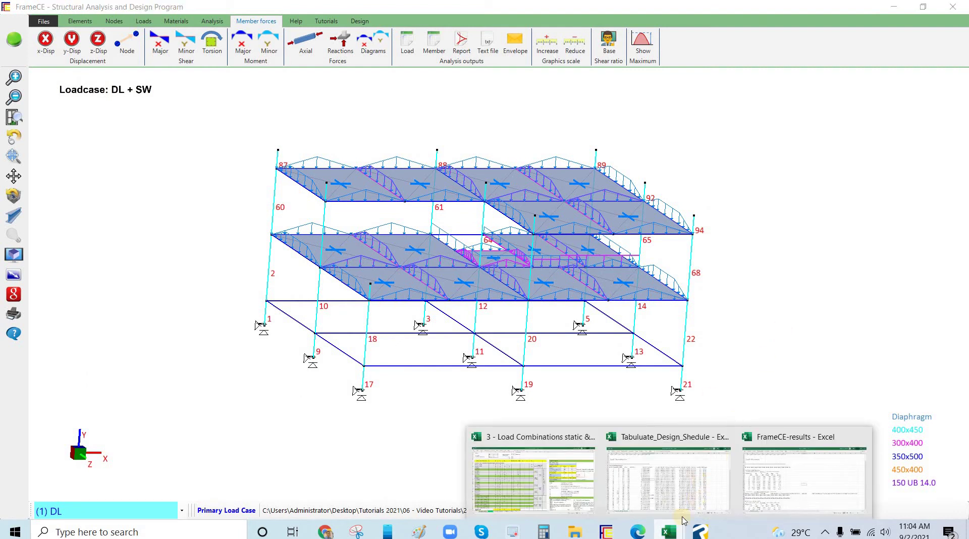
pyautogui.click(670, 532)
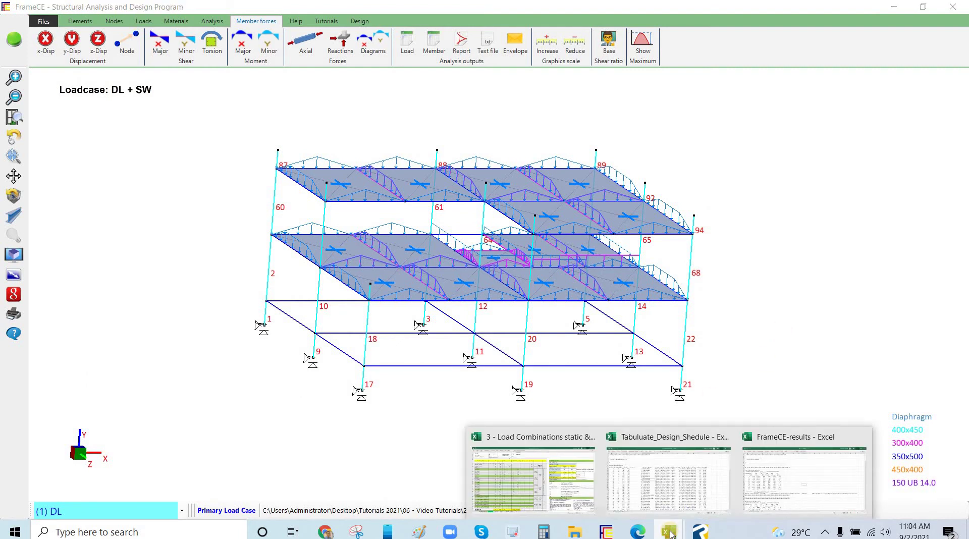
pyautogui.click(578, 532)
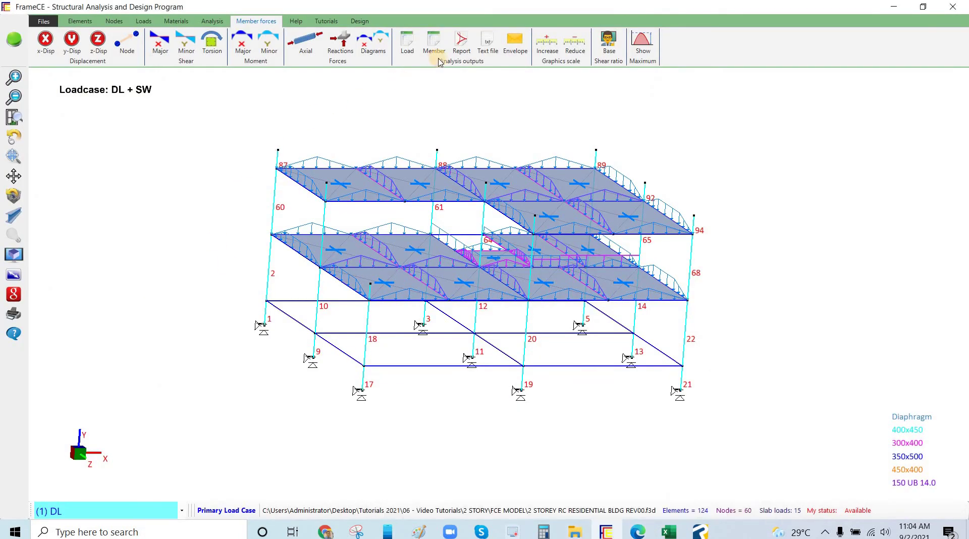
pyautogui.click(514, 46)
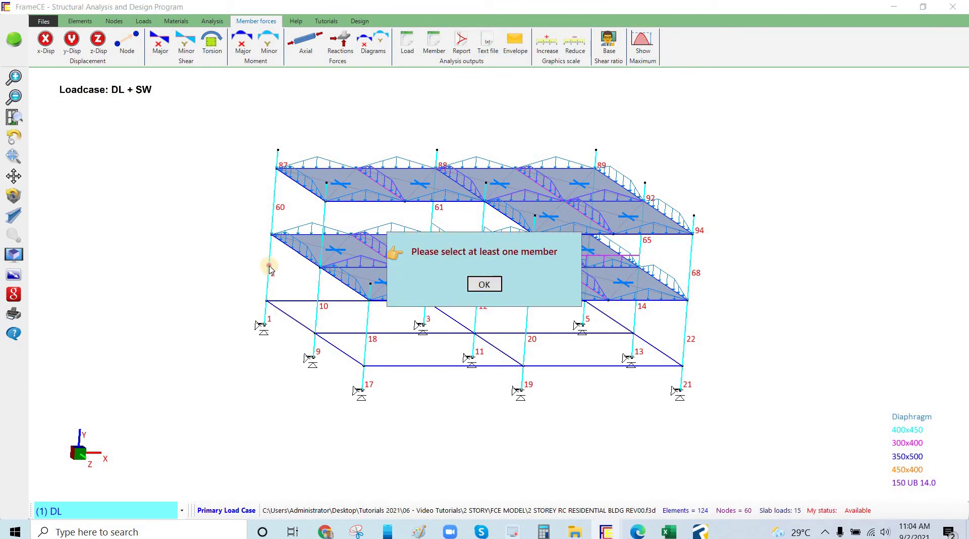
pyautogui.press('Return')
# Select all members of the frame and output the envelope report for load cases UGRAV 1, UGRAV 2, U4, U8, U12 and U16
pyautogui.click(293, 248)
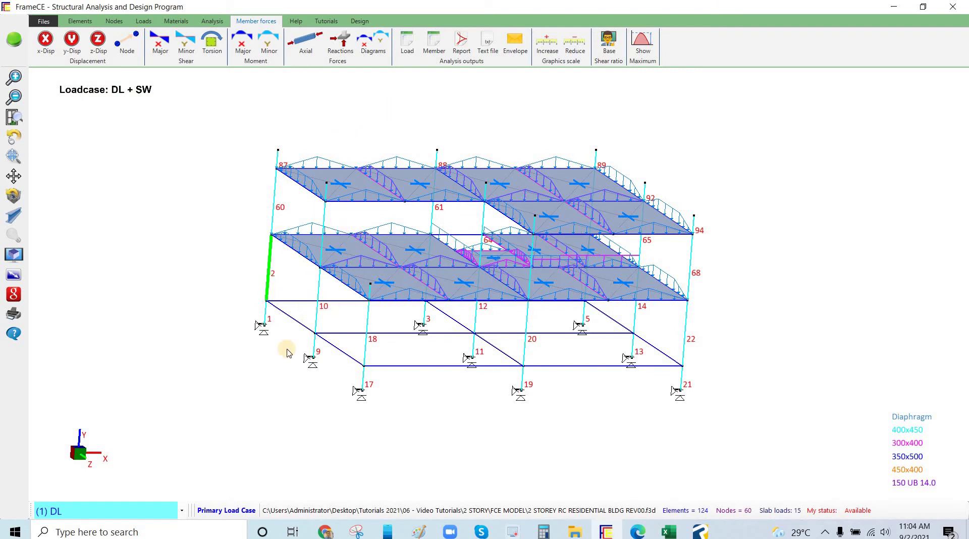
pyautogui.moveTo(181, 140); pyautogui.dragTo(770, 441)
pyautogui.click(271, 271)
pyautogui.click(233, 160)
pyautogui.moveTo(216, 112); pyautogui.dragTo(797, 473)
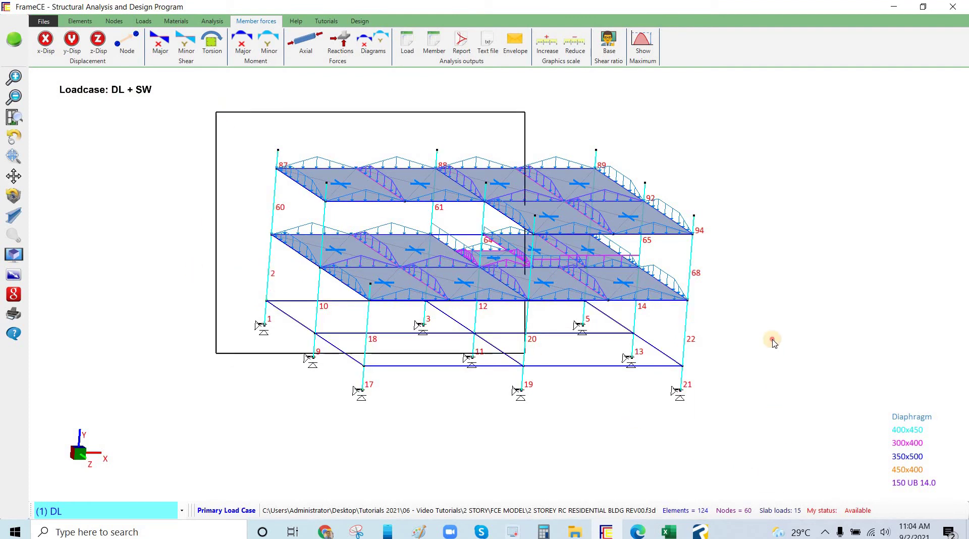
pyautogui.moveTo(520, 112); pyautogui.dragTo(520, 112)
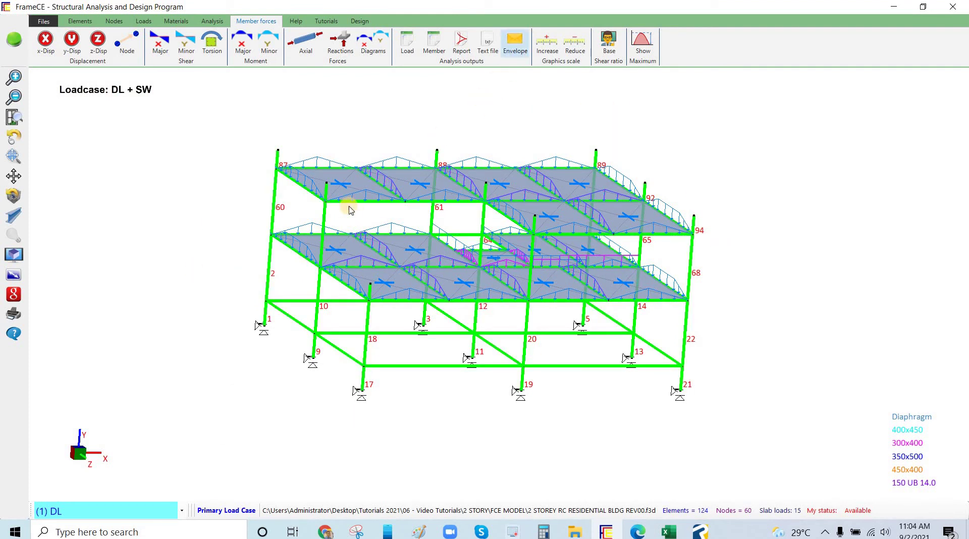
pyautogui.click(515, 41)
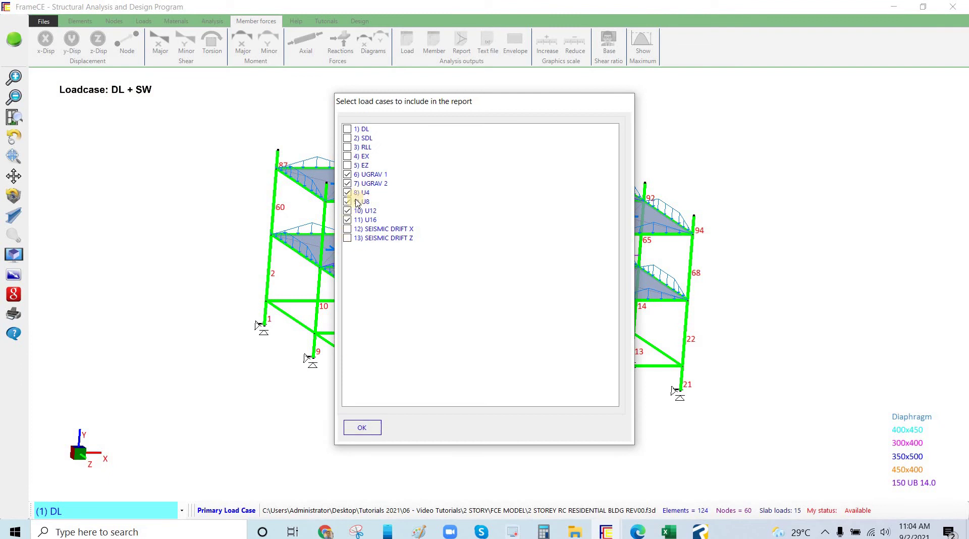
pyautogui.click(362, 428)
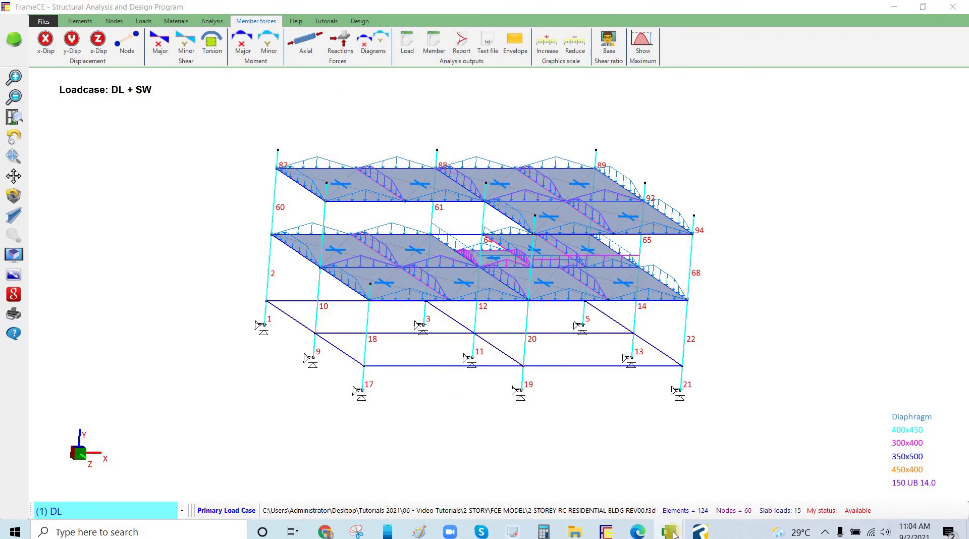
# Bring up the FrameCE-Elements-results workbook in Excel and look through the maximum and minimum force tables of the beams
pyautogui.moveTo(673, 535)
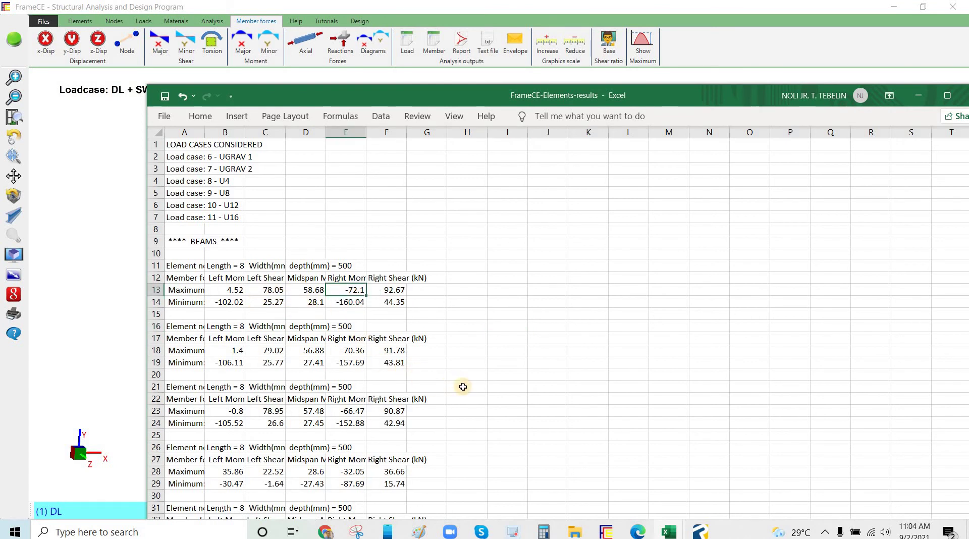
pyautogui.scroll(-20, 463, 386)
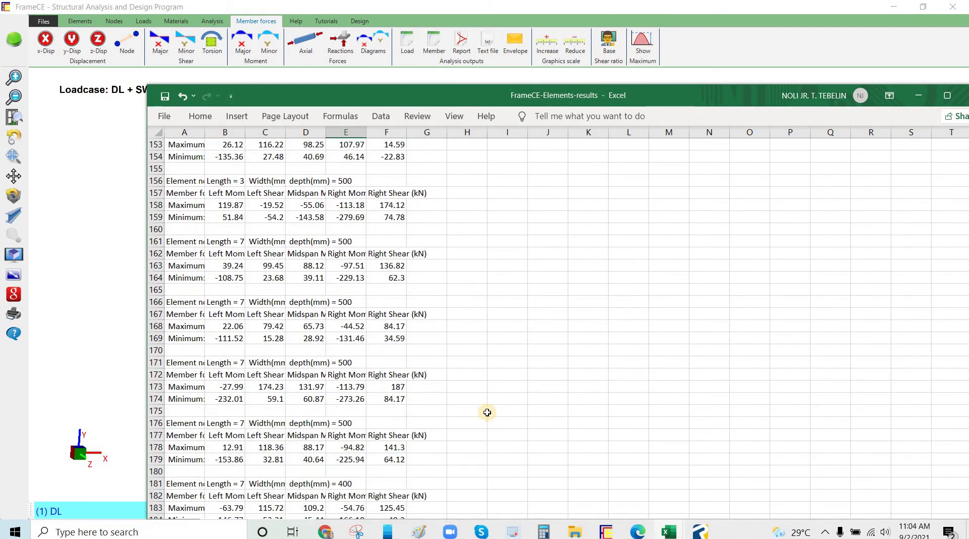
pyautogui.scroll(-16, 487, 411)
pyautogui.scroll(-8, 487, 410)
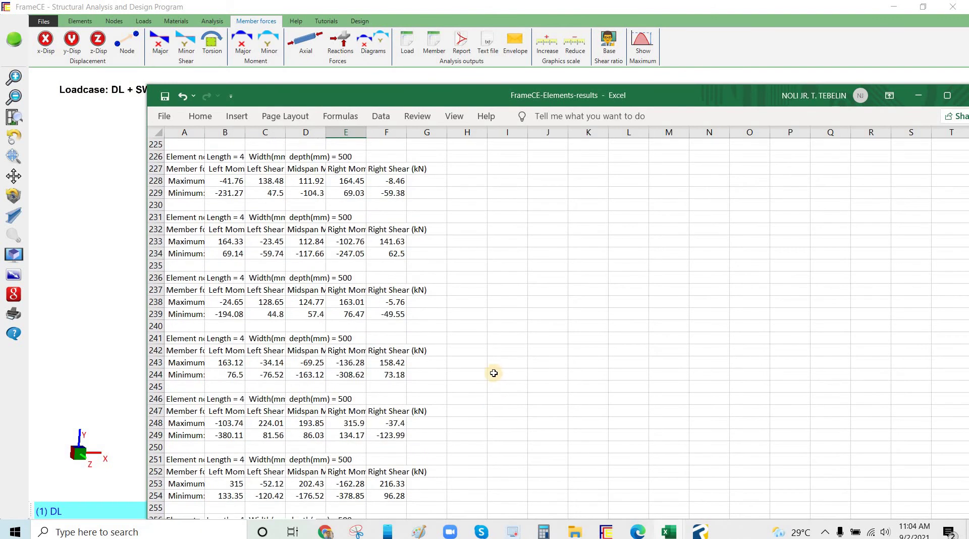
pyautogui.scroll(20, 497, 407)
pyautogui.scroll(-20, 507, 407)
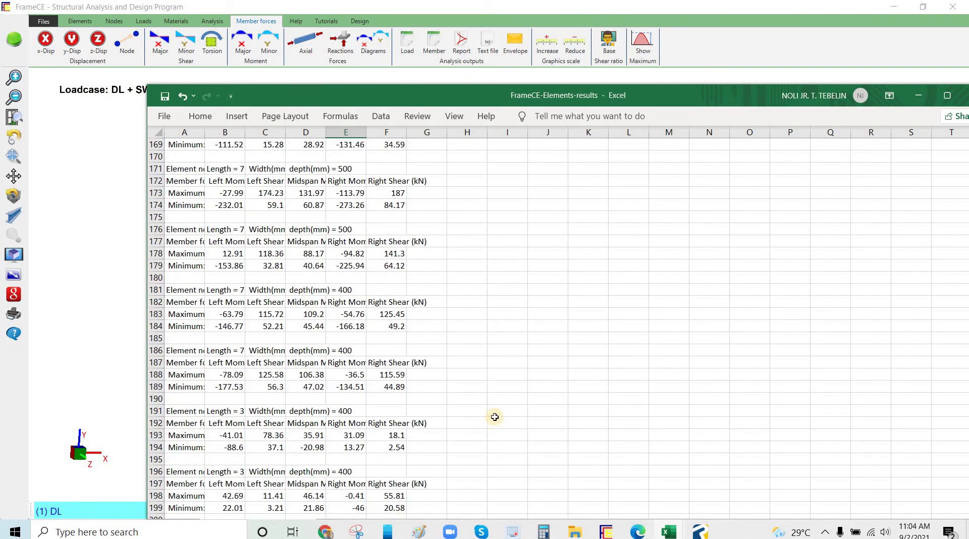
pyautogui.scroll(20, 542, 318)
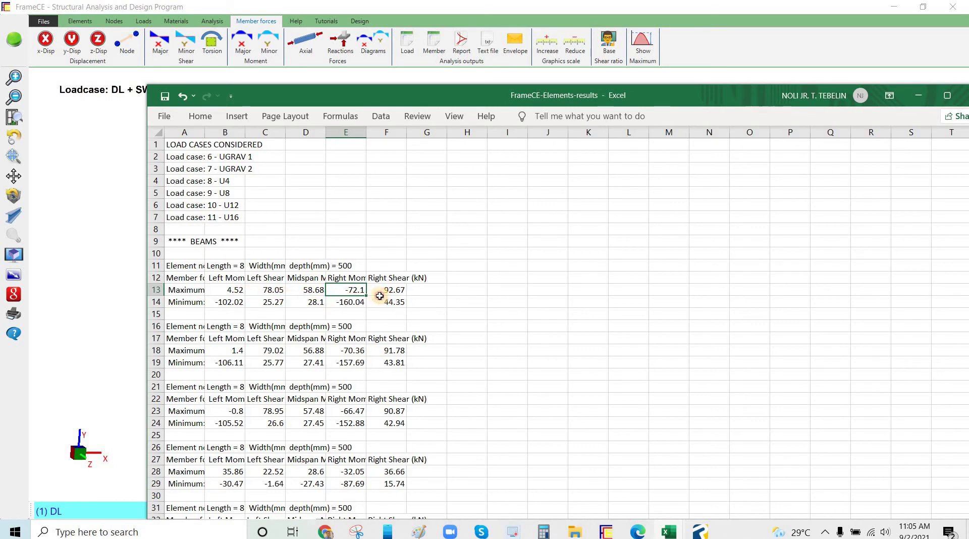
# Examine the first beam's maximum and minimum moments and shears together with their column headings
pyautogui.moveTo(224, 291); pyautogui.dragTo(388, 302)
pyautogui.moveTo(225, 278); pyautogui.dragTo(398, 281)
pyautogui.click(493, 317)
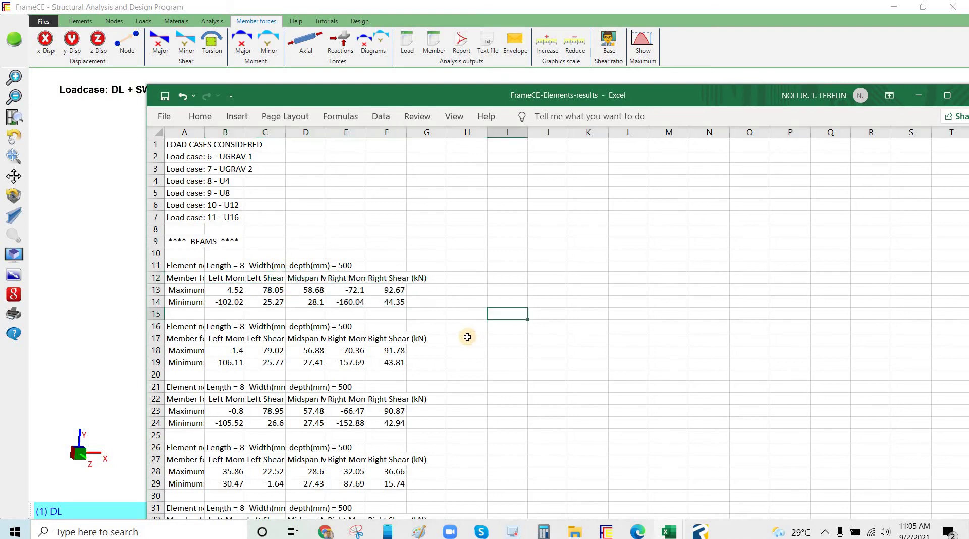
# Find the COLUMNS section below the beam results and widen column A so the element descriptions are readable
pyautogui.scroll(-20, 467, 336)
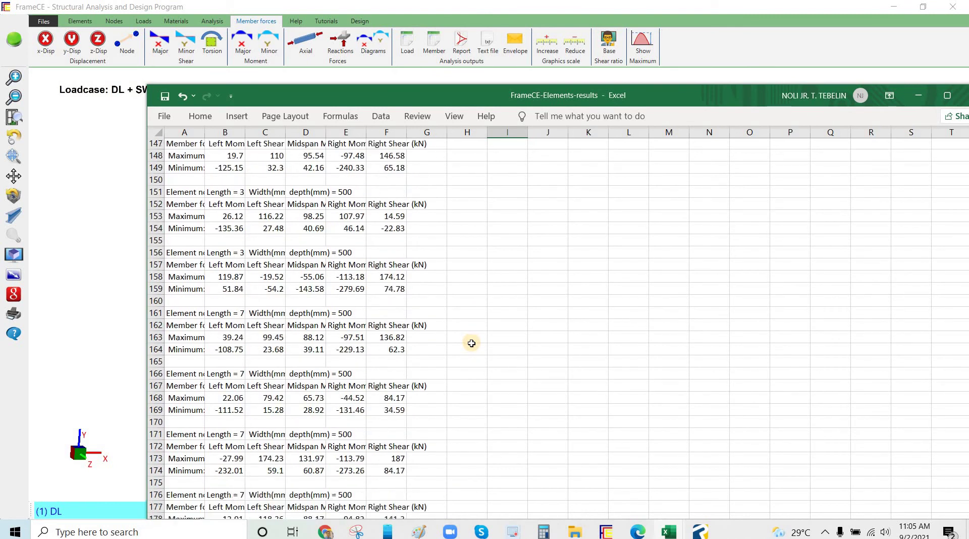
pyautogui.scroll(-20, 471, 343)
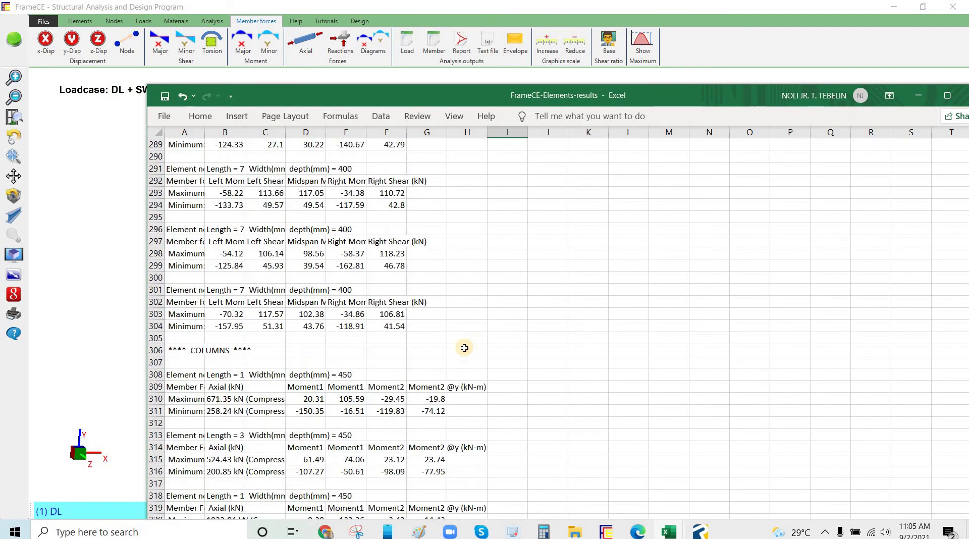
pyautogui.scroll(-11, 187, 272)
pyautogui.scroll(8, 206, 242)
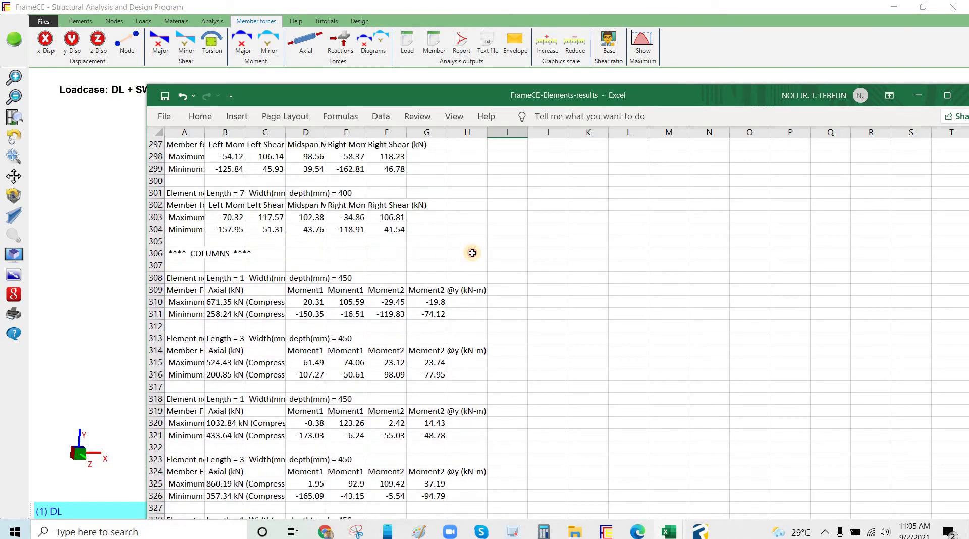
pyautogui.moveTo(186, 253); pyautogui.dragTo(473, 254)
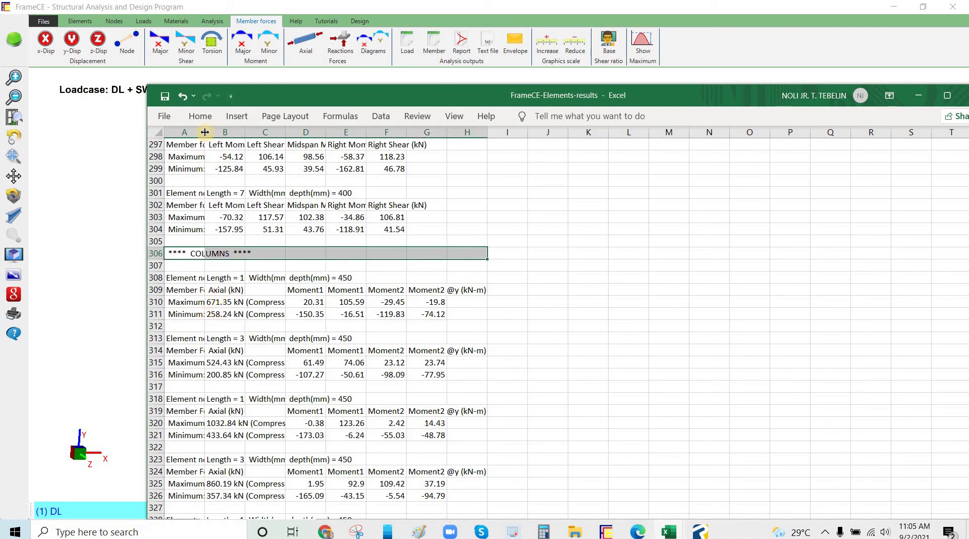
pyautogui.moveTo(204, 133); pyautogui.dragTo(264, 132)
# Examine the axial force and the Moment1 and Moment2 values listed for column element no. 1
pyautogui.click(292, 305)
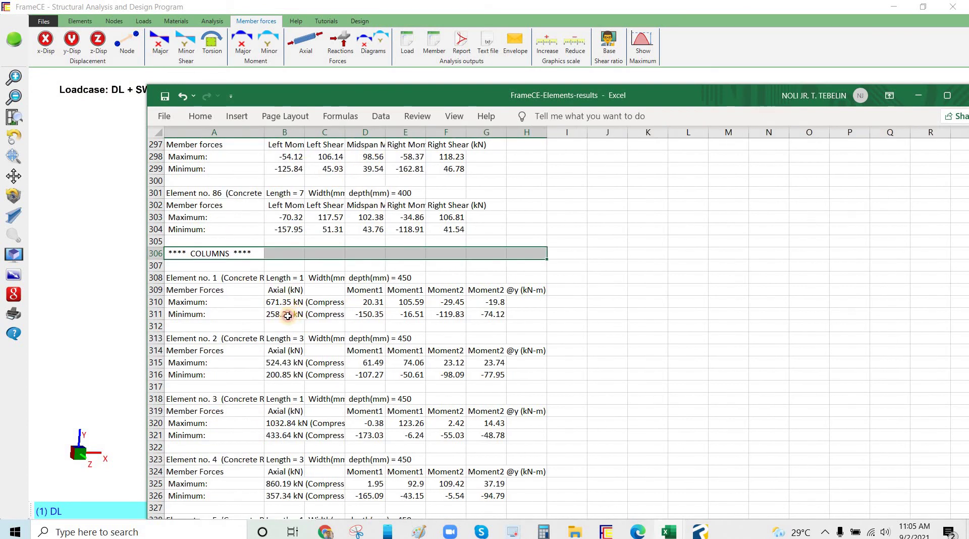
pyautogui.moveTo(375, 303); pyautogui.dragTo(484, 304)
pyautogui.click(485, 304)
pyautogui.click(519, 322)
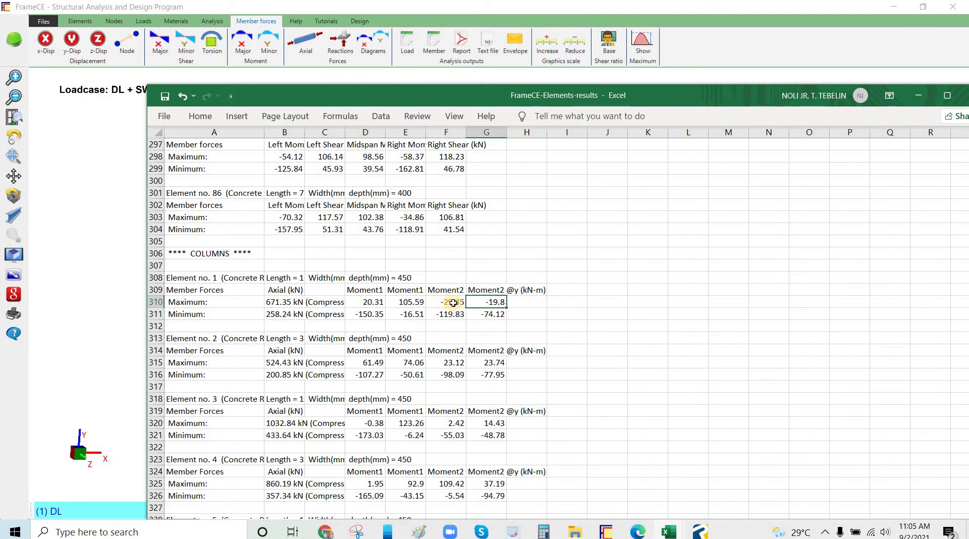
pyautogui.moveTo(374, 292); pyautogui.dragTo(406, 289)
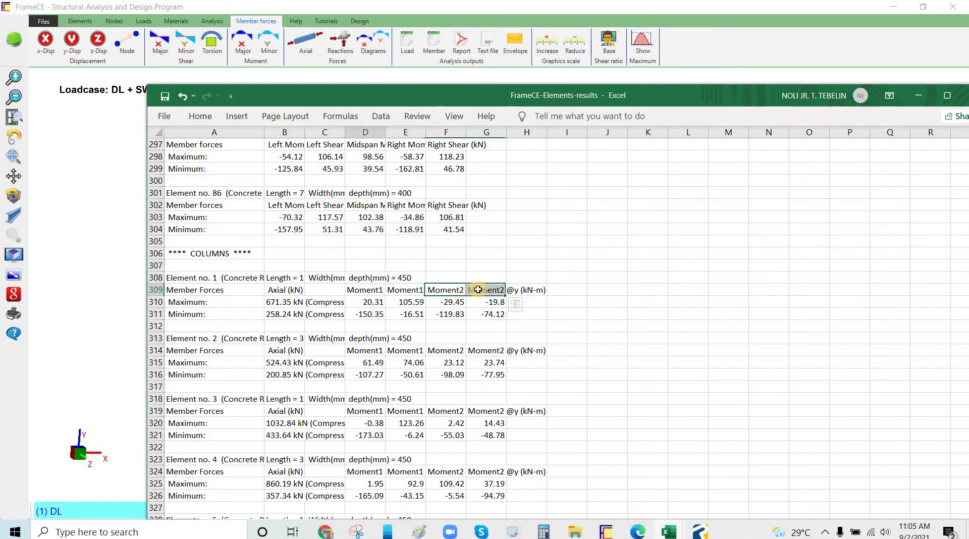
pyautogui.click(559, 323)
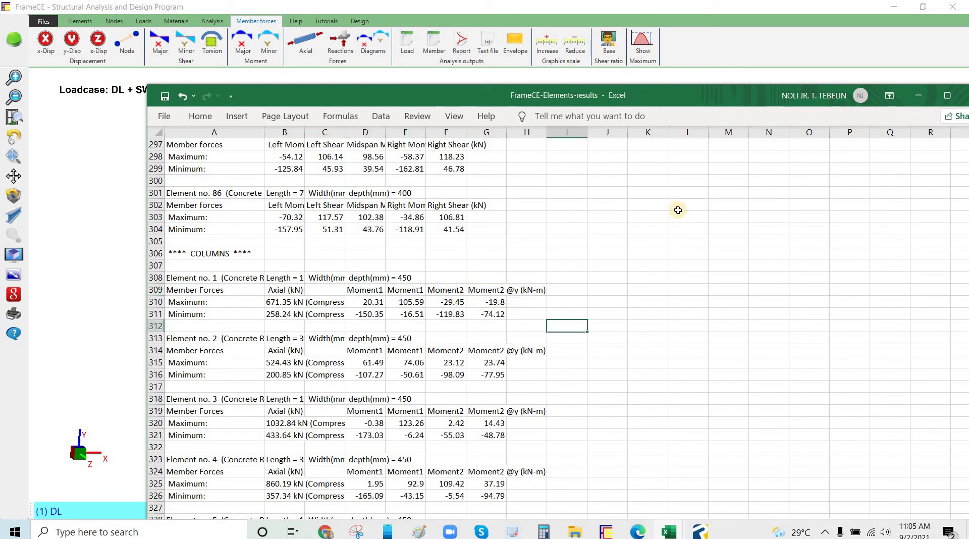
# Start saving a copy of the FrameCE-Elements-results workbook and choose the ANALYSIS REPORT folder inside 2 STORY as its destination
pyautogui.scroll(11, 669, 280)
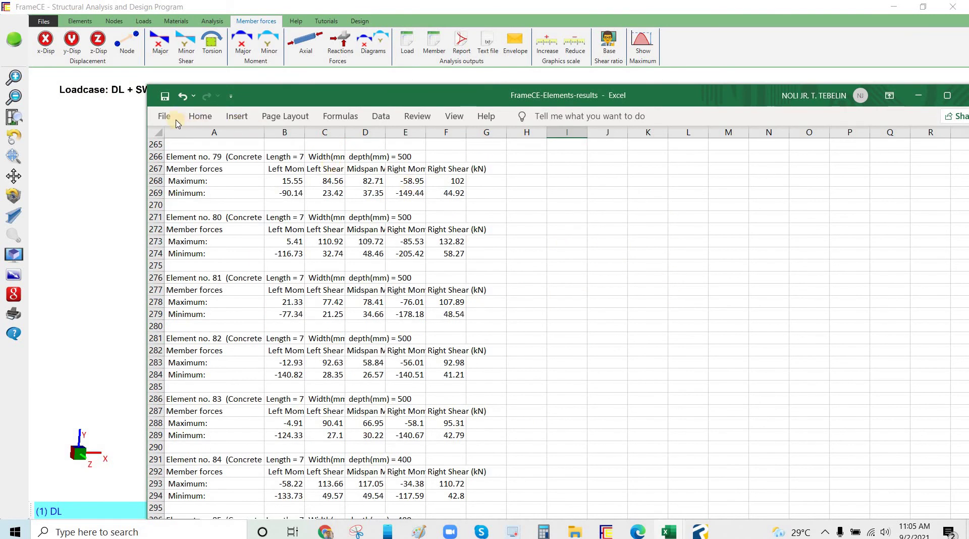
pyautogui.hotkey('alt', 'f')
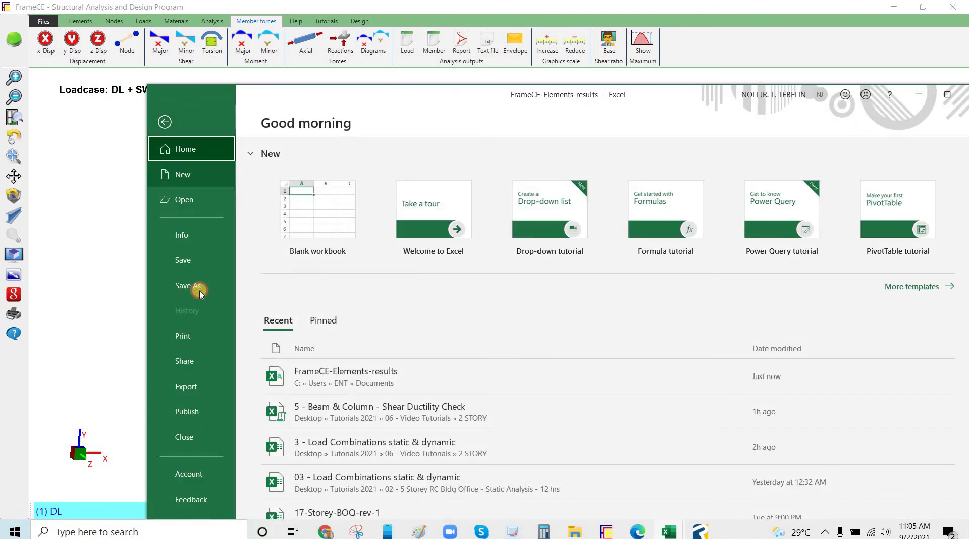
pyautogui.click(193, 284)
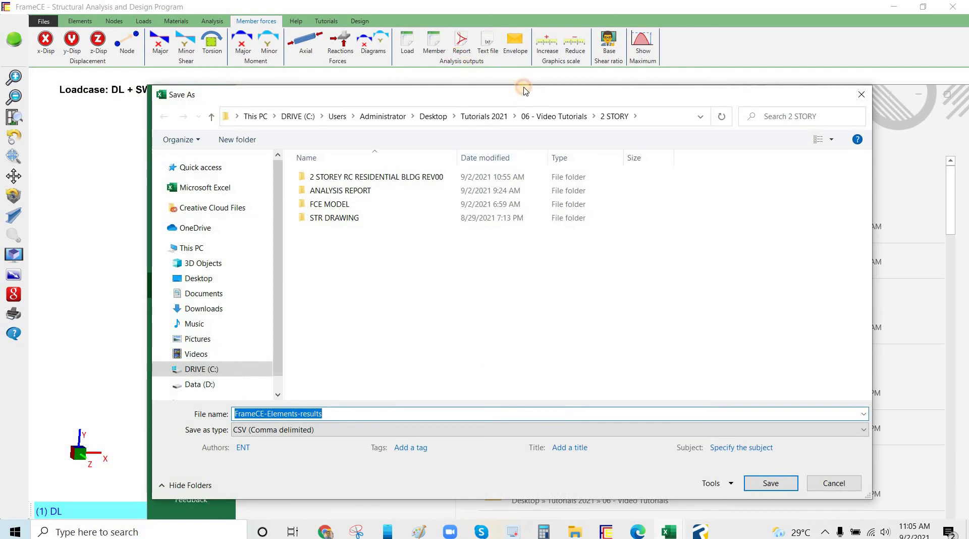
pyautogui.moveTo(583, 99); pyautogui.dragTo(522, 64)
pyautogui.click(331, 232)
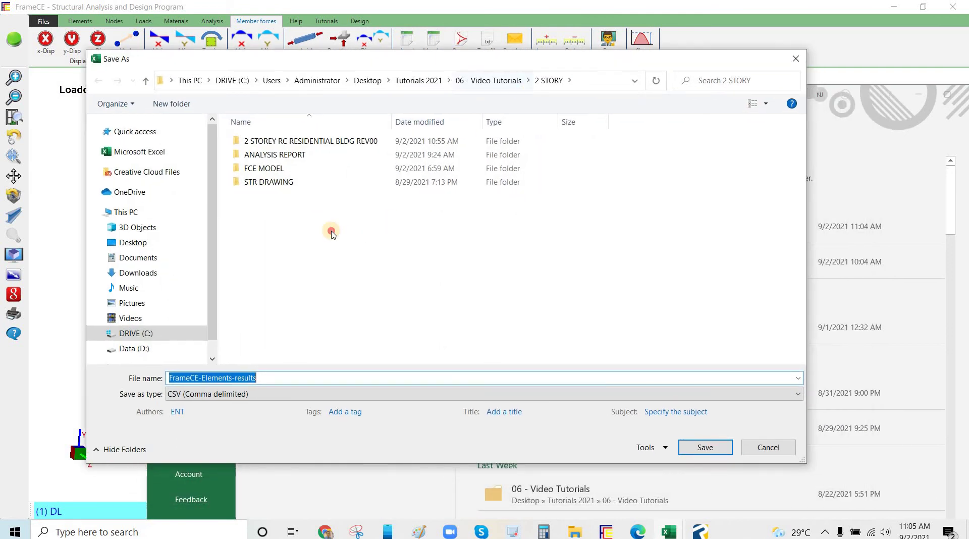
pyautogui.doubleClick(354, 139)
pyautogui.click(441, 86)
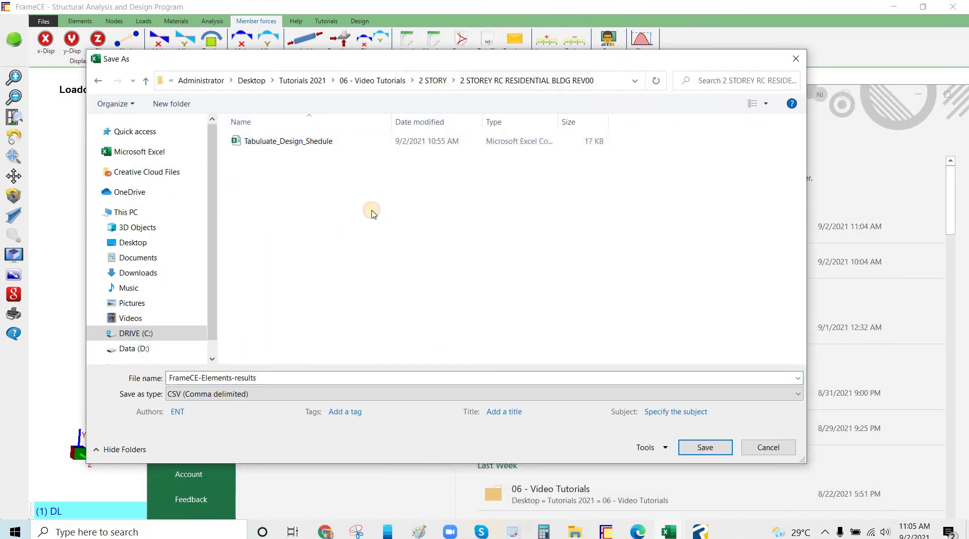
pyautogui.doubleClick(308, 158)
pyautogui.doubleClick(308, 155)
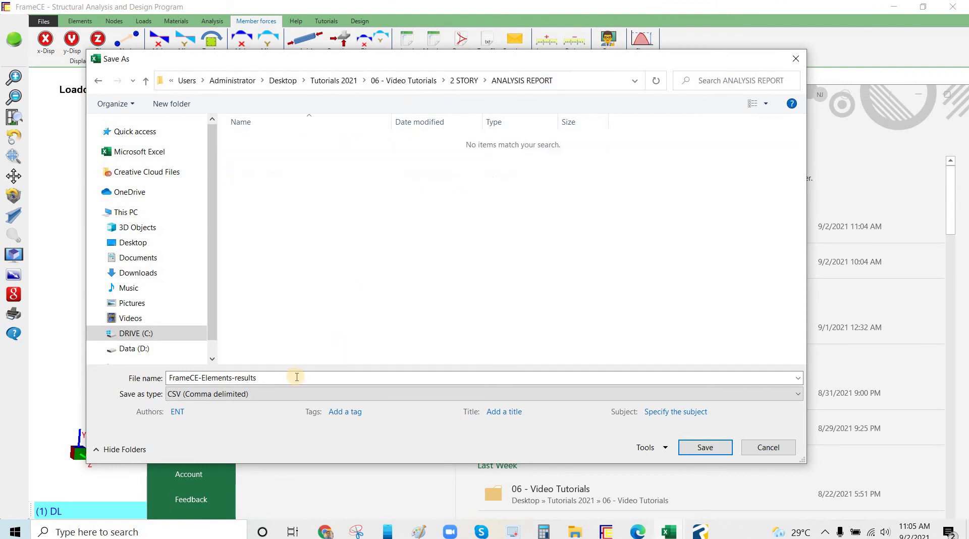
# Name the copy FrameCE-Elements-results - FORCES, save it as a comma-delimited CSV file and close the workbook
pyautogui.click(335, 380)
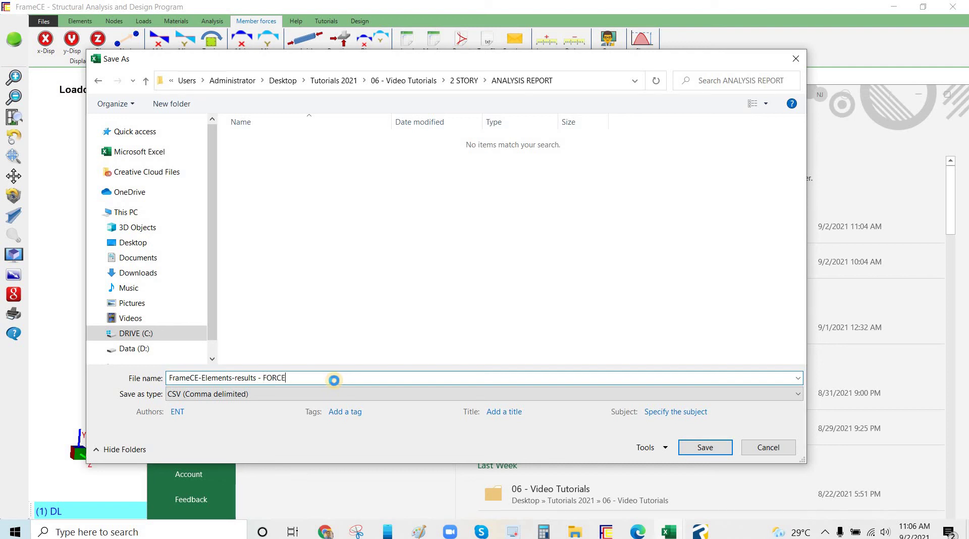
pyautogui.press('Return')
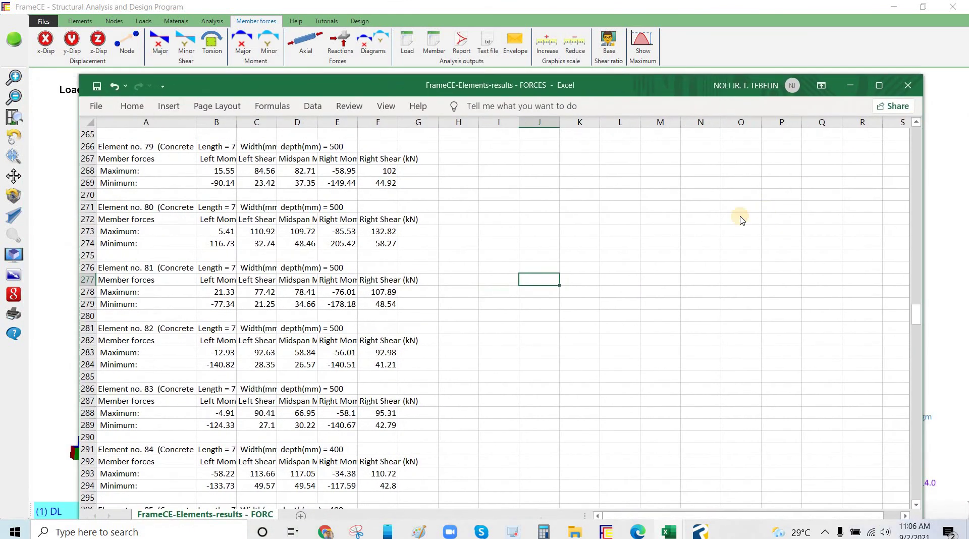
pyautogui.click(186, 318)
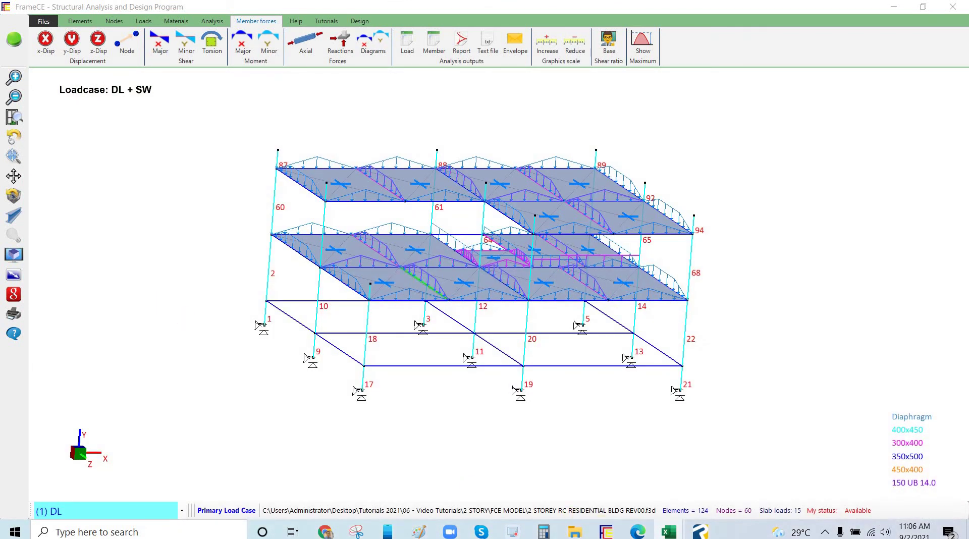
# Bring up the "3 - Load Combinations static & dynamic" workbook in Excel and close it
pyautogui.click(667, 531)
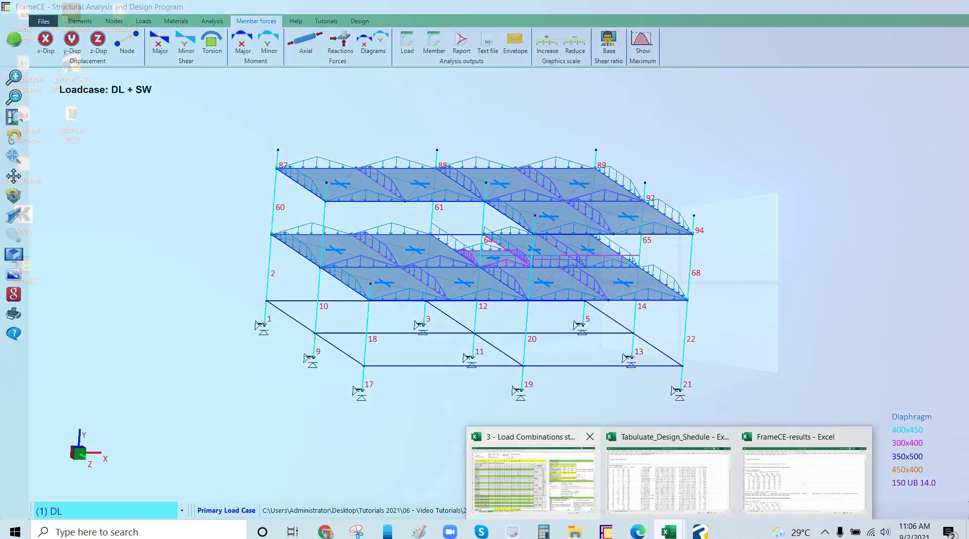
pyautogui.click(547, 474)
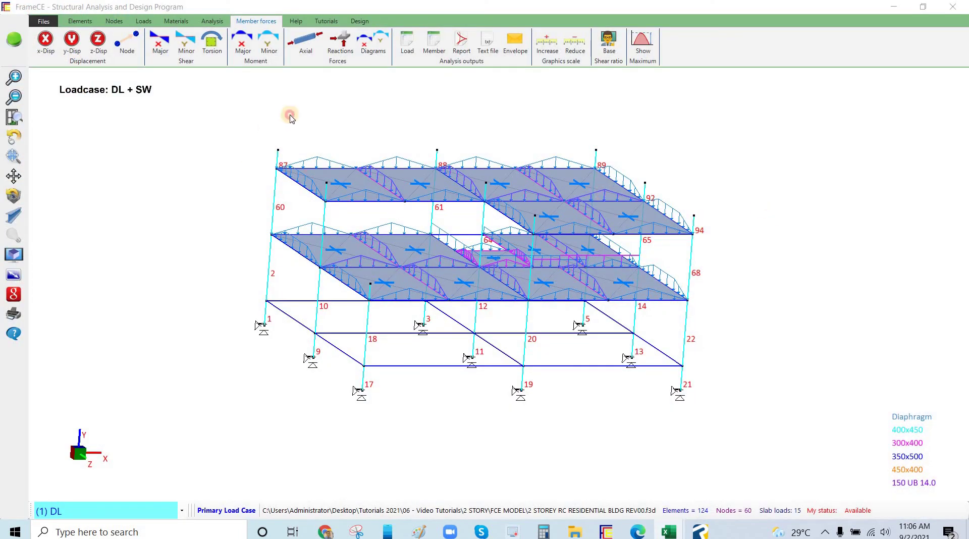
pyautogui.moveTo(289, 115); pyautogui.dragTo(462, 98)
pyautogui.click(745, 100)
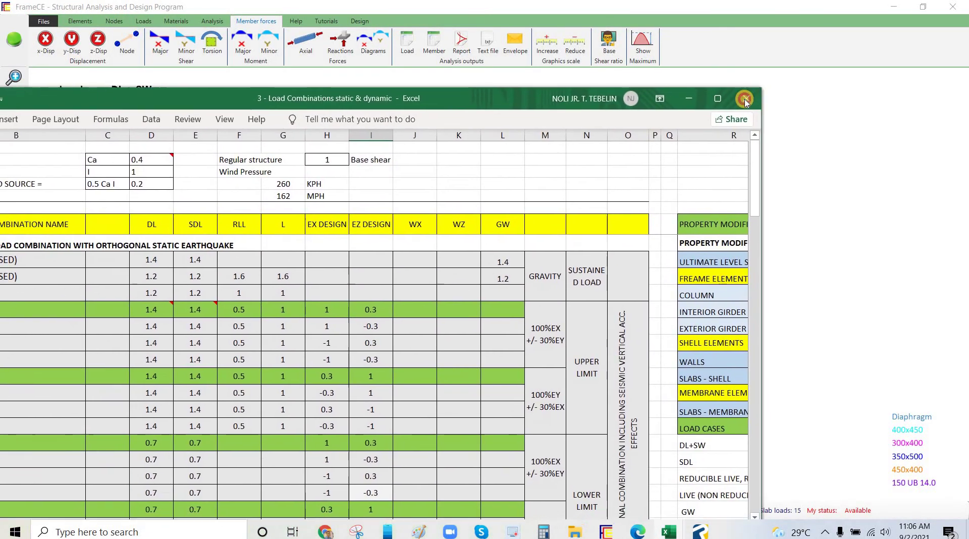
pyautogui.click(745, 99)
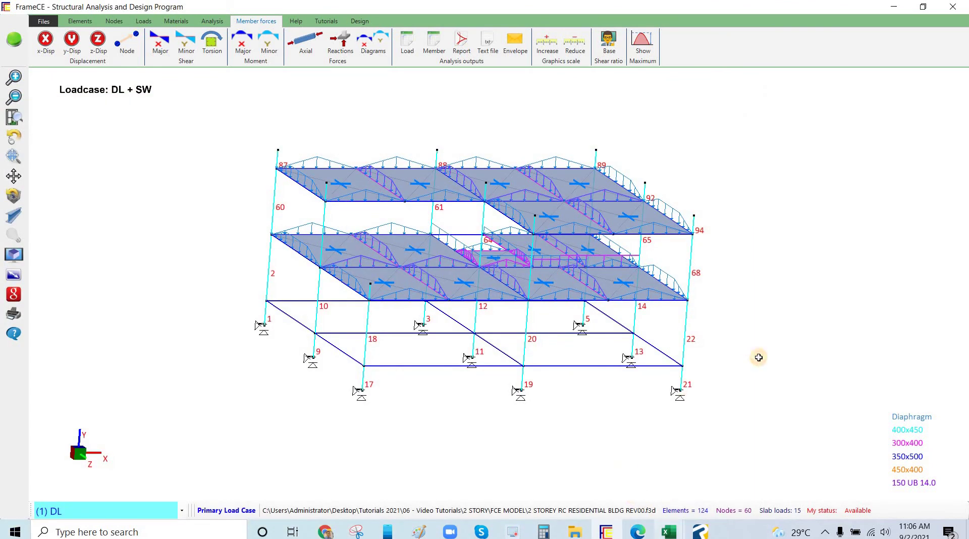
# Bring up the Tabuluate_Design_Shedule workbook in Excel and start saving a copy of it
pyautogui.click(668, 532)
pyautogui.click(596, 479)
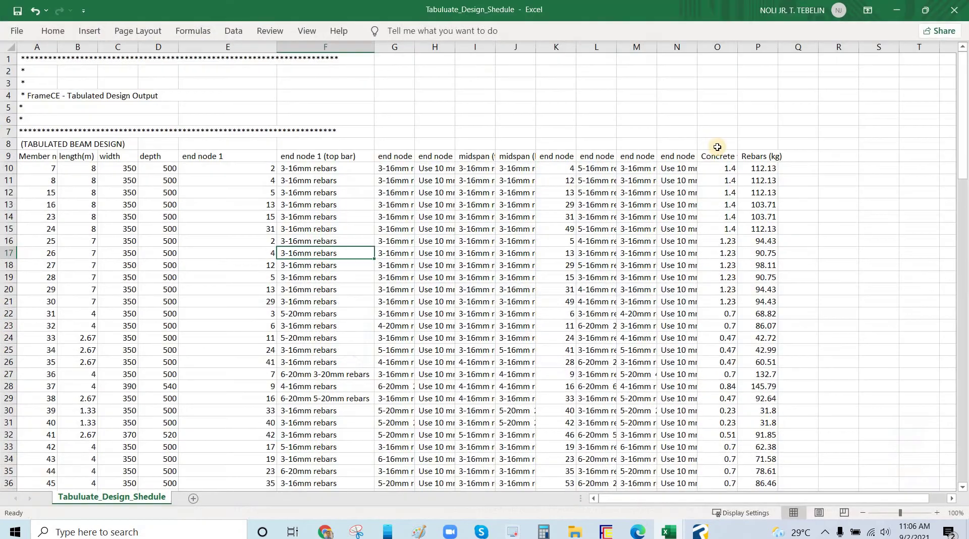
pyautogui.click(18, 31)
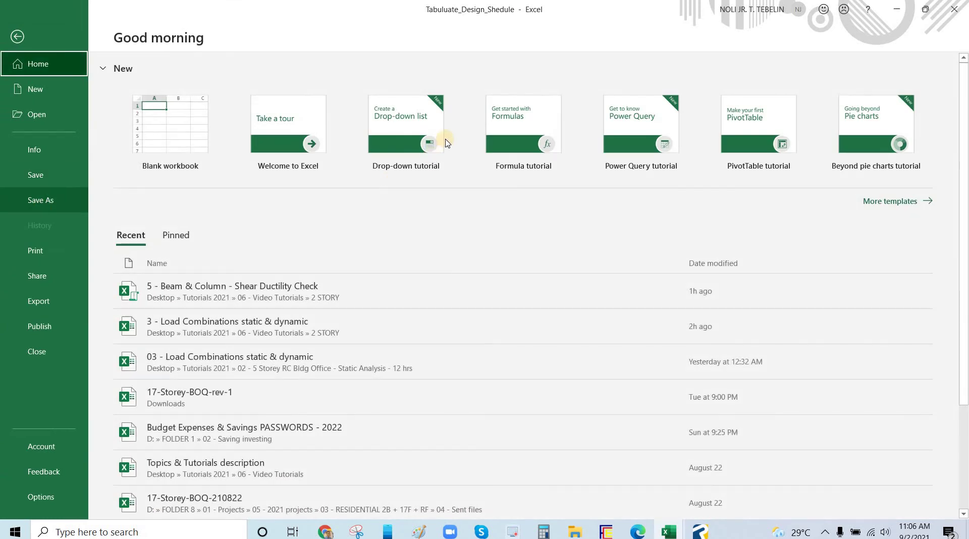
pyautogui.click(437, 145)
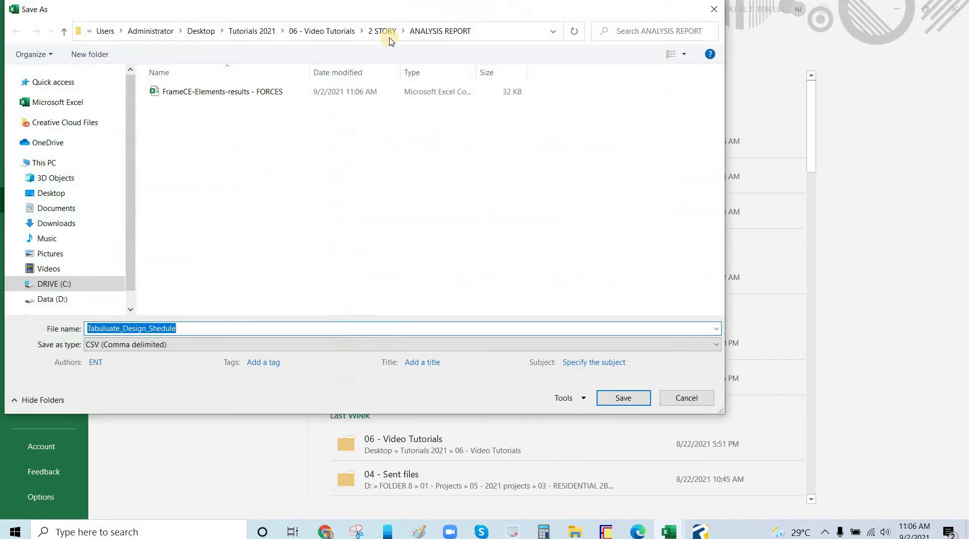
# Create a new folder named DESIGN REPORT inside the 2 STORY folder
pyautogui.click(385, 31)
pyautogui.rightClick(206, 163)
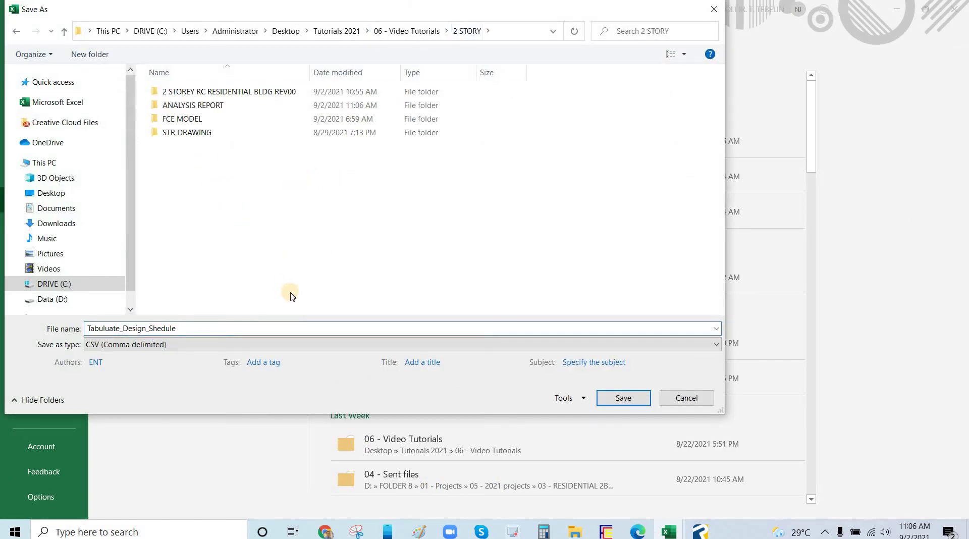
pyautogui.click(373, 301)
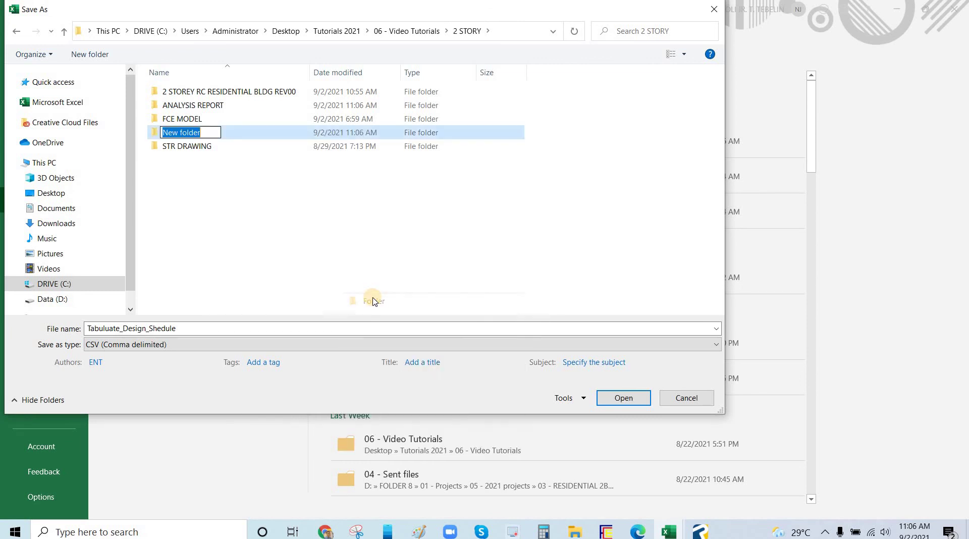
pyautogui.write('DESIGN REPORT')
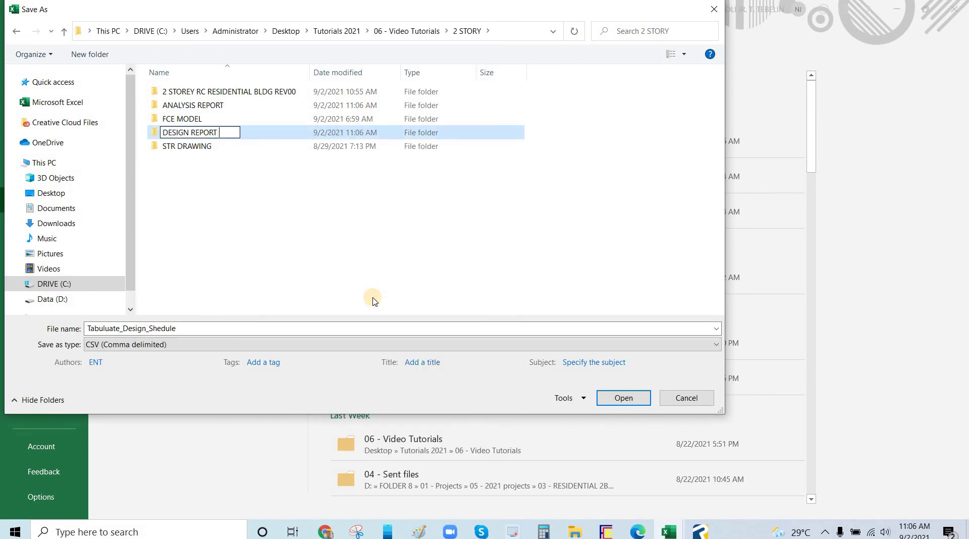
pyautogui.press('Return')
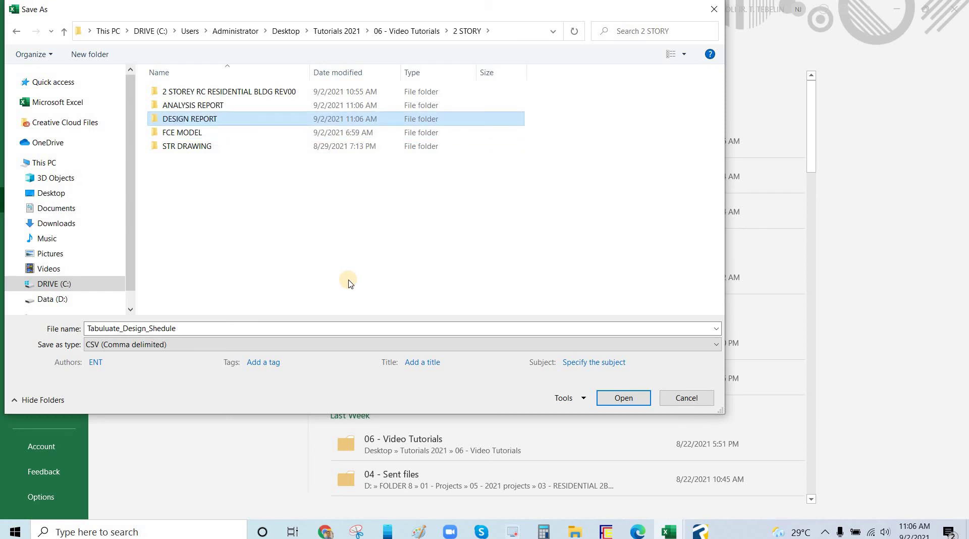
# Save Tabuluate_Design_Shedule as a comma-delimited CSV file in the DESIGN REPORT folder and close the workbook
pyautogui.click(618, 399)
pyautogui.click(608, 396)
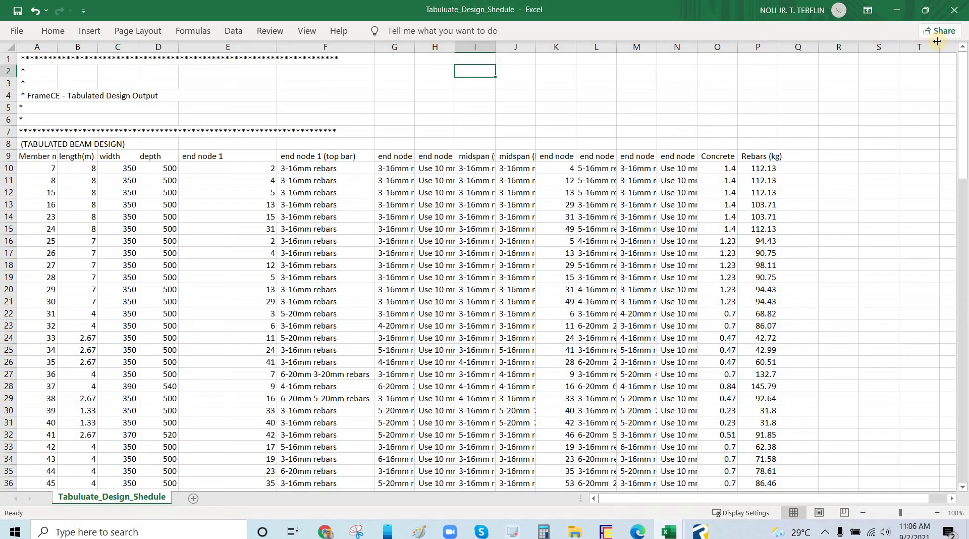
pyautogui.click(797, 277)
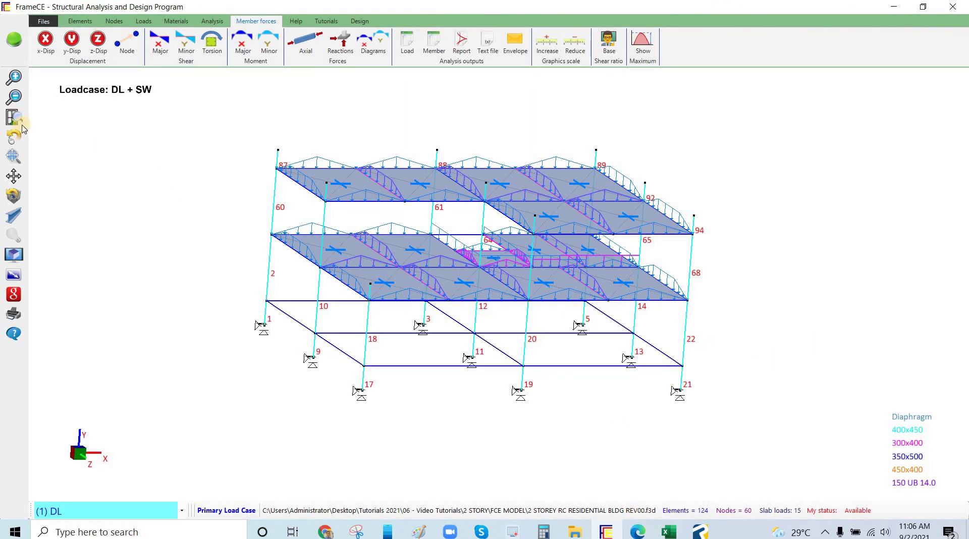
# Switch to progeCAD and look over the Beam_Size_Plan drawing and the foundation plan in the Footing_Plan drawing
pyautogui.moveTo(121, 143); pyautogui.dragTo(164, 223)
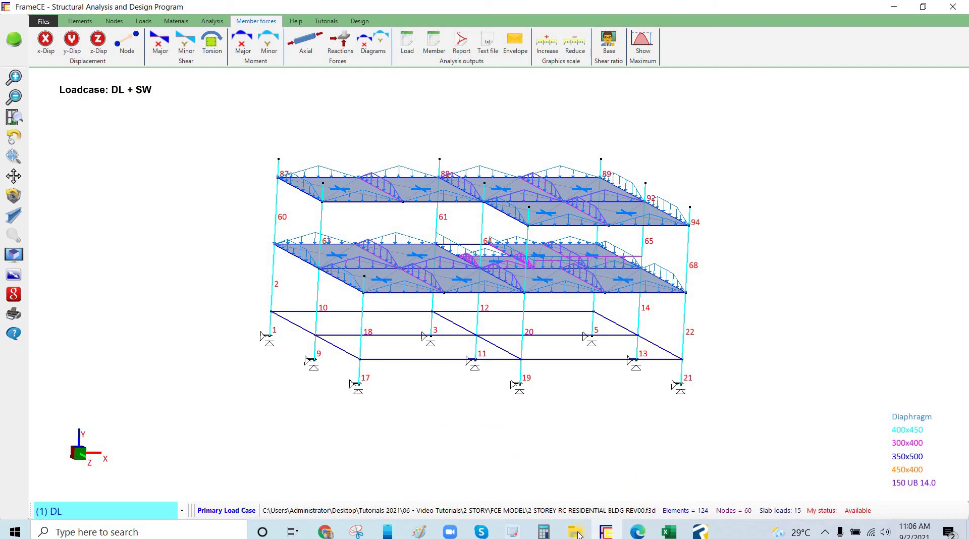
pyautogui.click(489, 479)
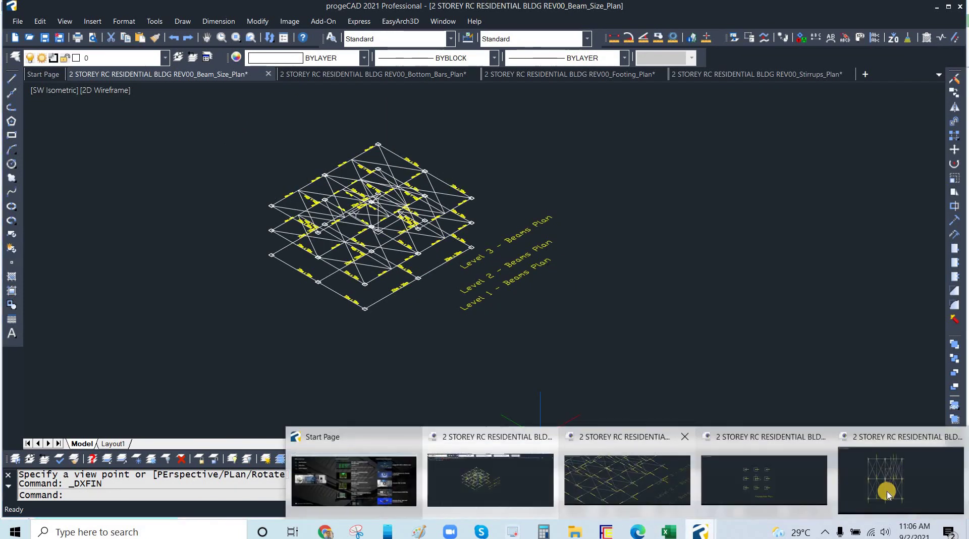
pyautogui.click(764, 479)
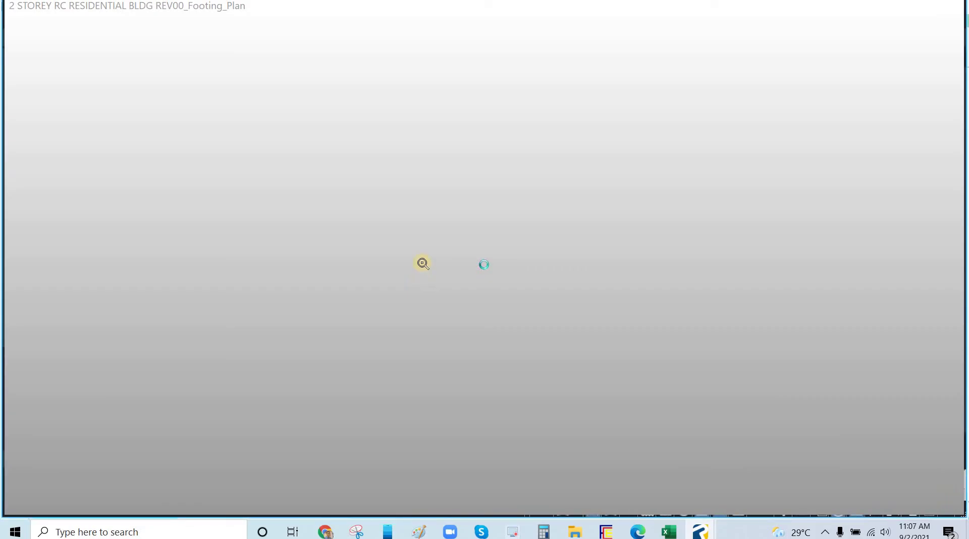
pyautogui.scroll(5, 426, 275)
pyautogui.scroll(4, 454, 253)
pyautogui.scroll(-8, 520, 232)
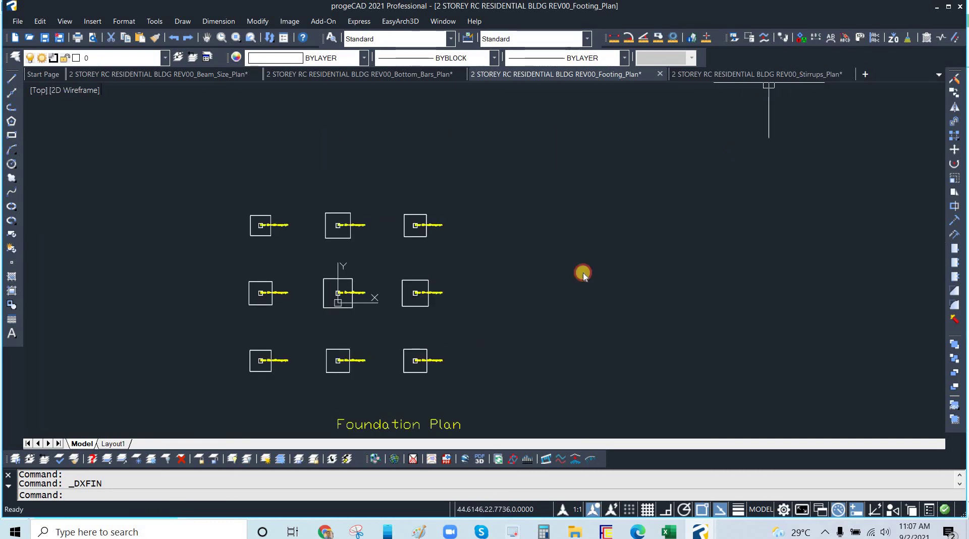
# Return to FrameCE and inspect the two-storey frame model at a closer view
pyautogui.hotkey('alt', 'Tab')
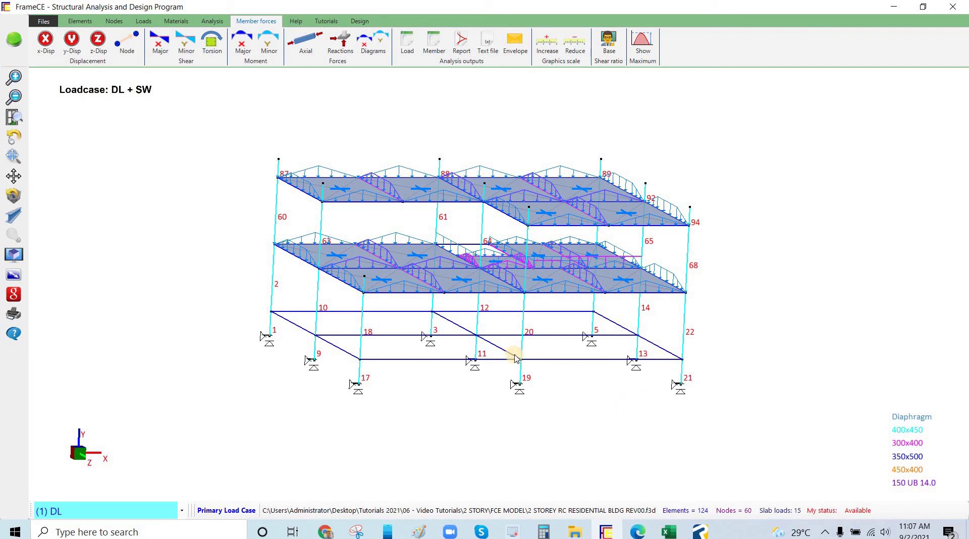
pyautogui.scroll(1, 413, 283)
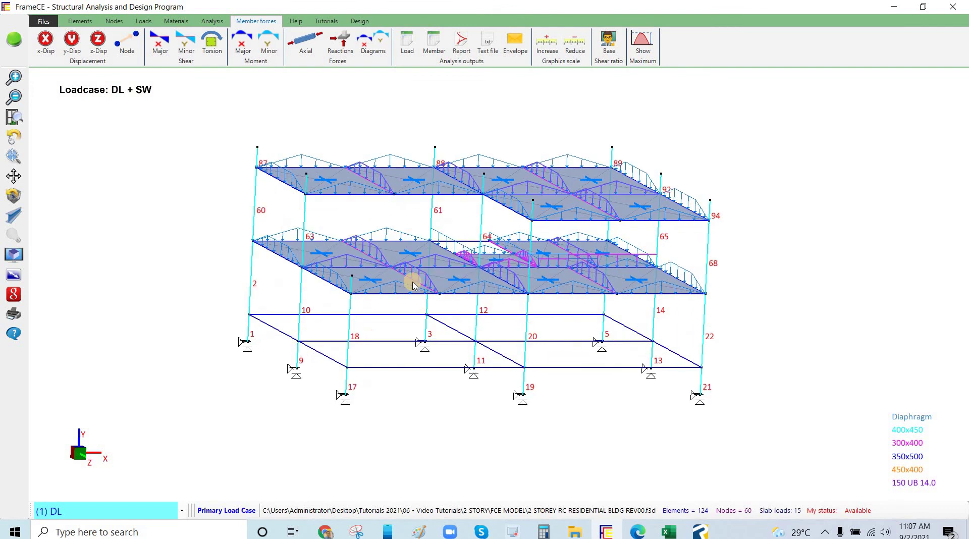
pyautogui.scroll(1, 163, 409)
pyautogui.click(146, 380)
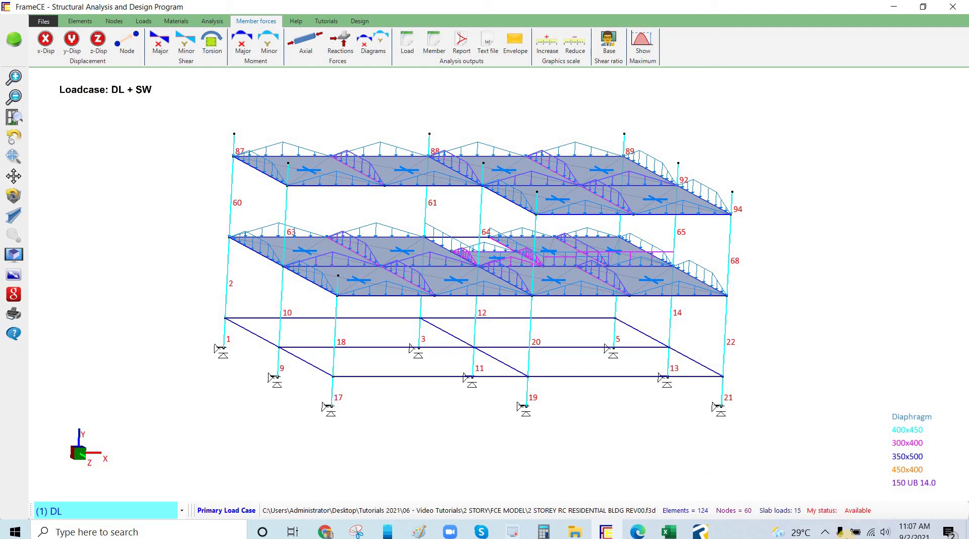
pyautogui.click(825, 533)
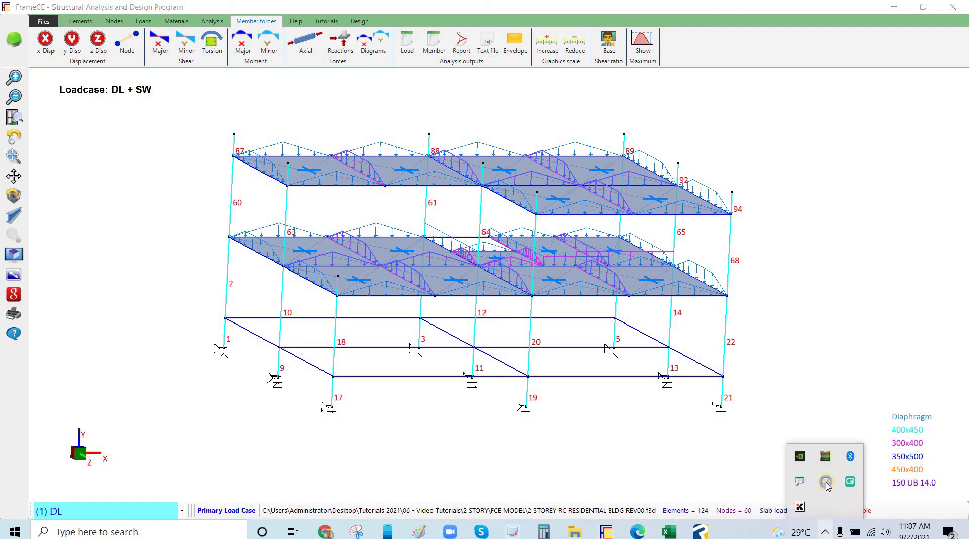